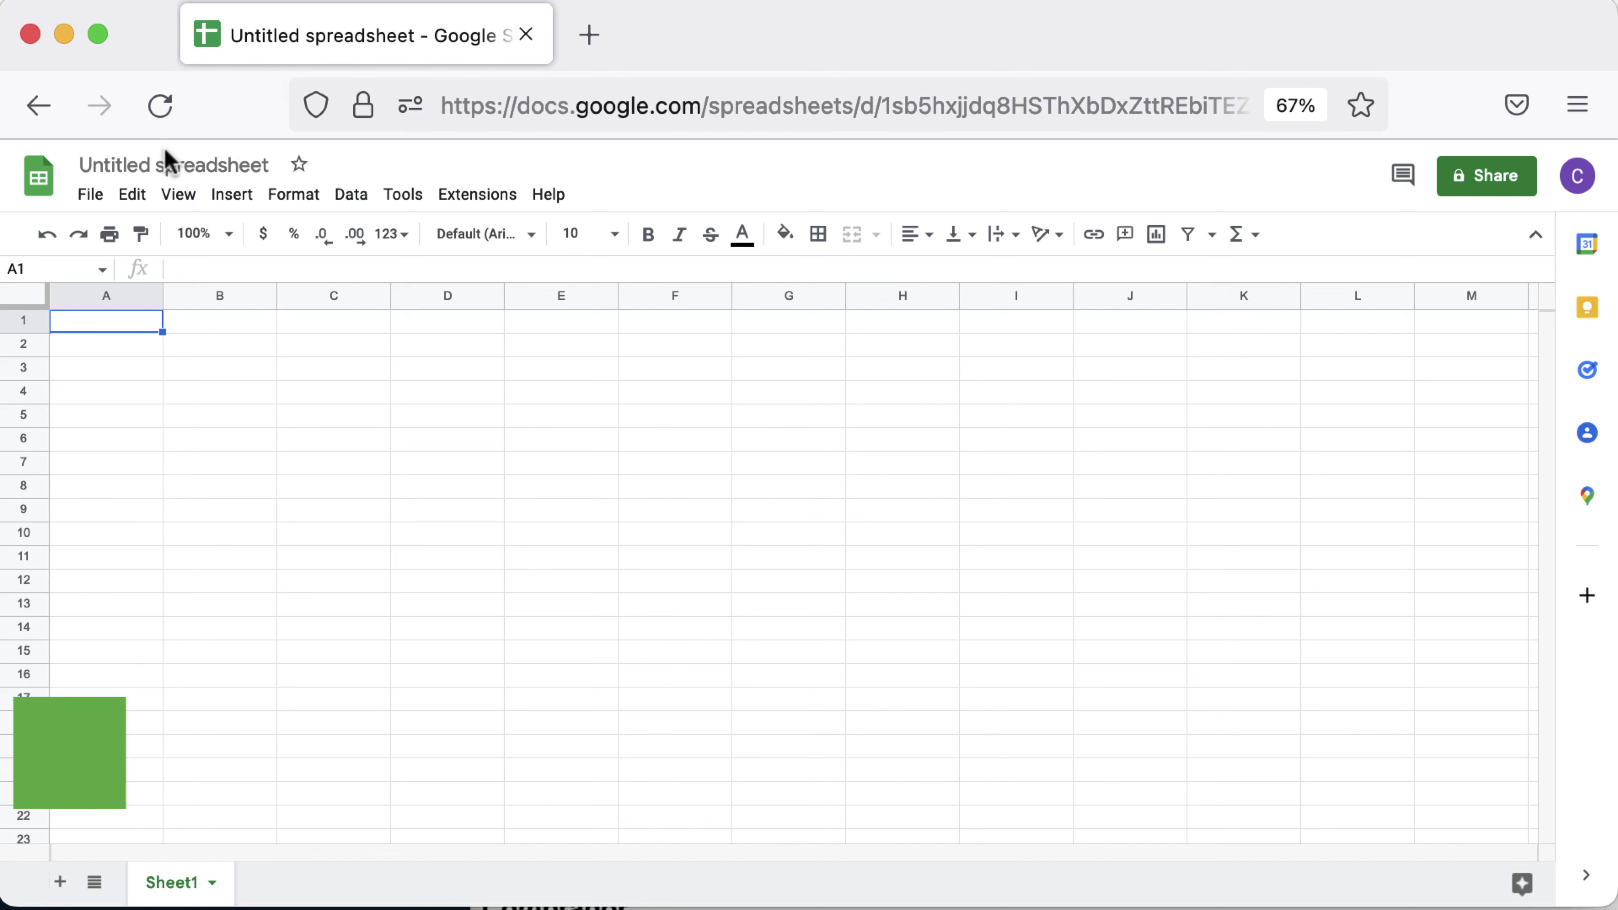
- Rename the spreadsheet to 'Calculadora de IVA', fixing the initial misspelling
{"action": "left_click", "coordinate": [167, 164]}
{"action": "type", "text": "Clacu"}
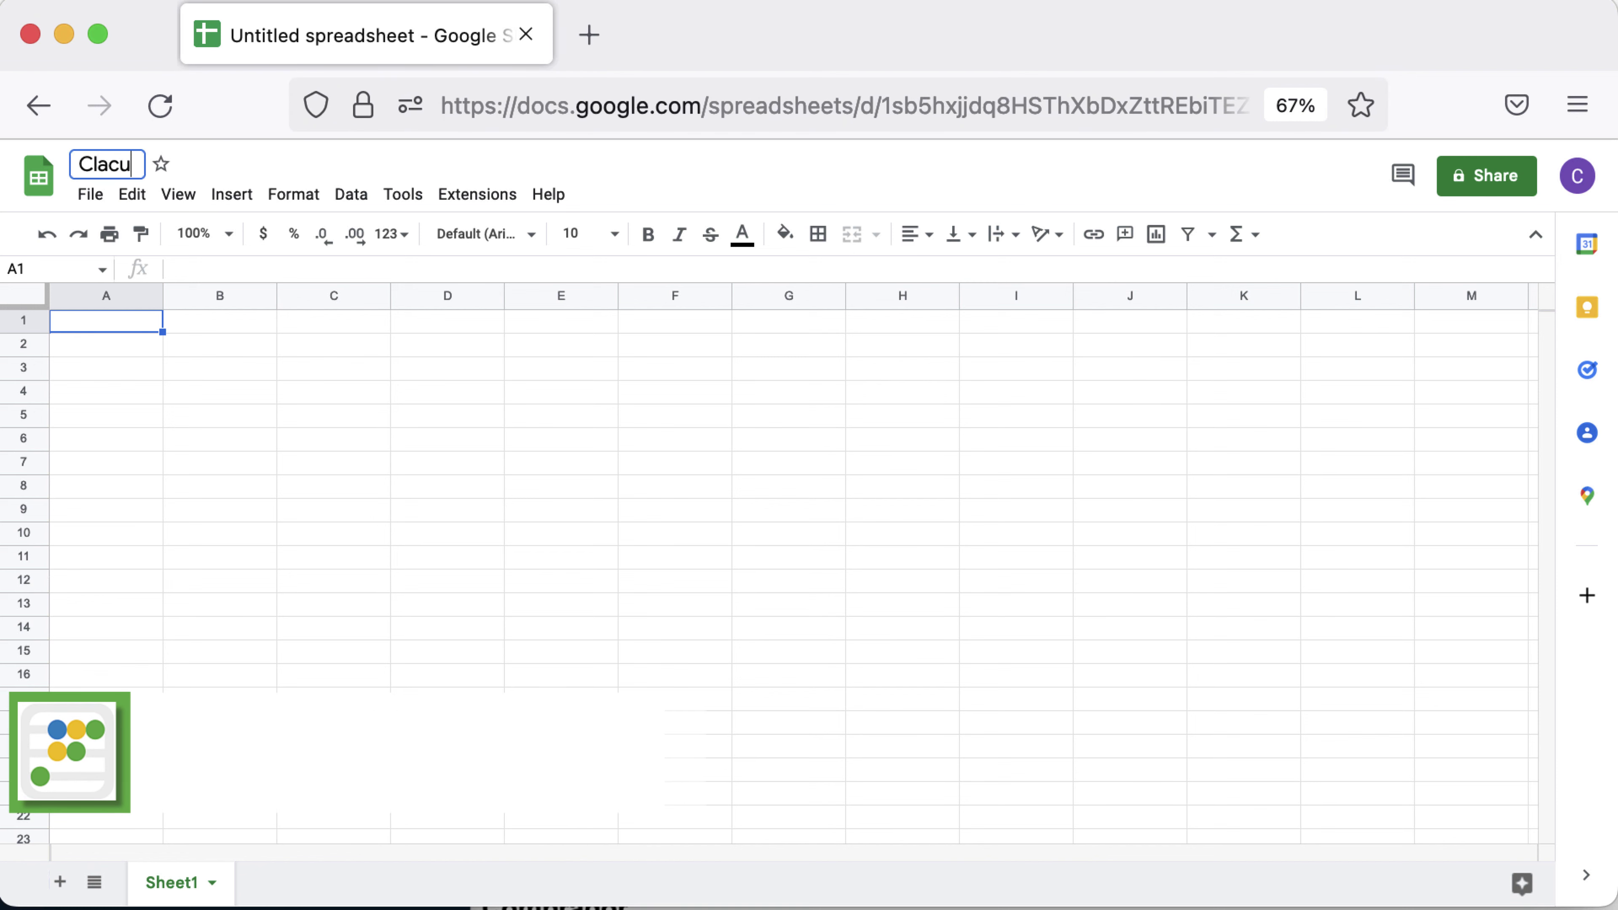
{"action": "type", "text": "ladora"}
{"action": "key", "text": "super+a"}
{"action": "type", "text": "Calc"}
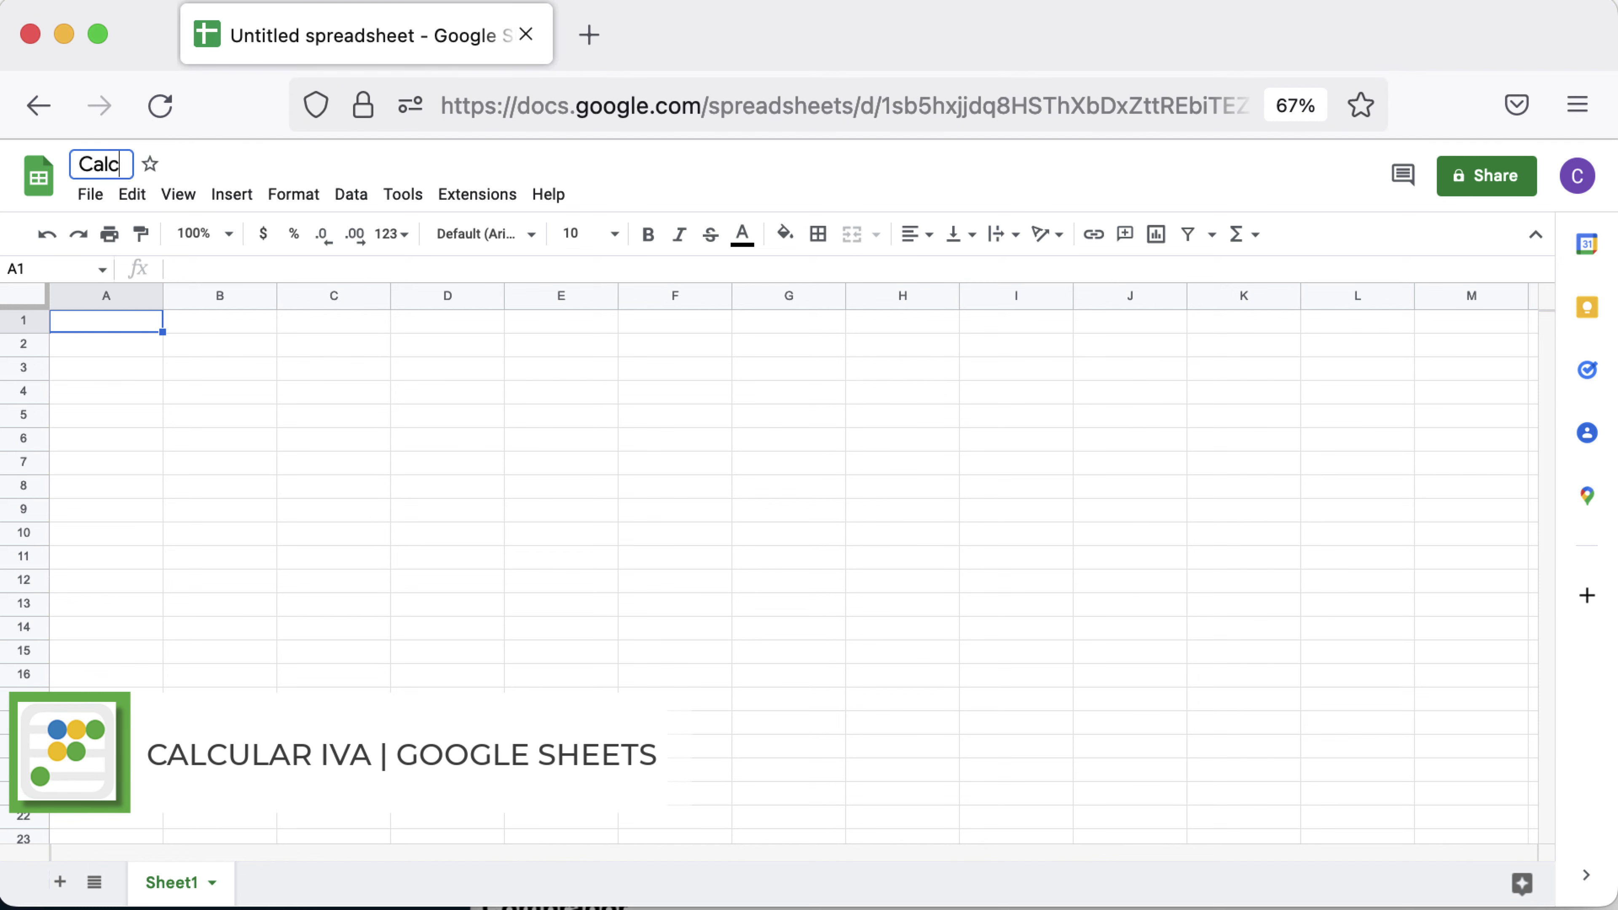
{"action": "type", "text": "uladora de I"}
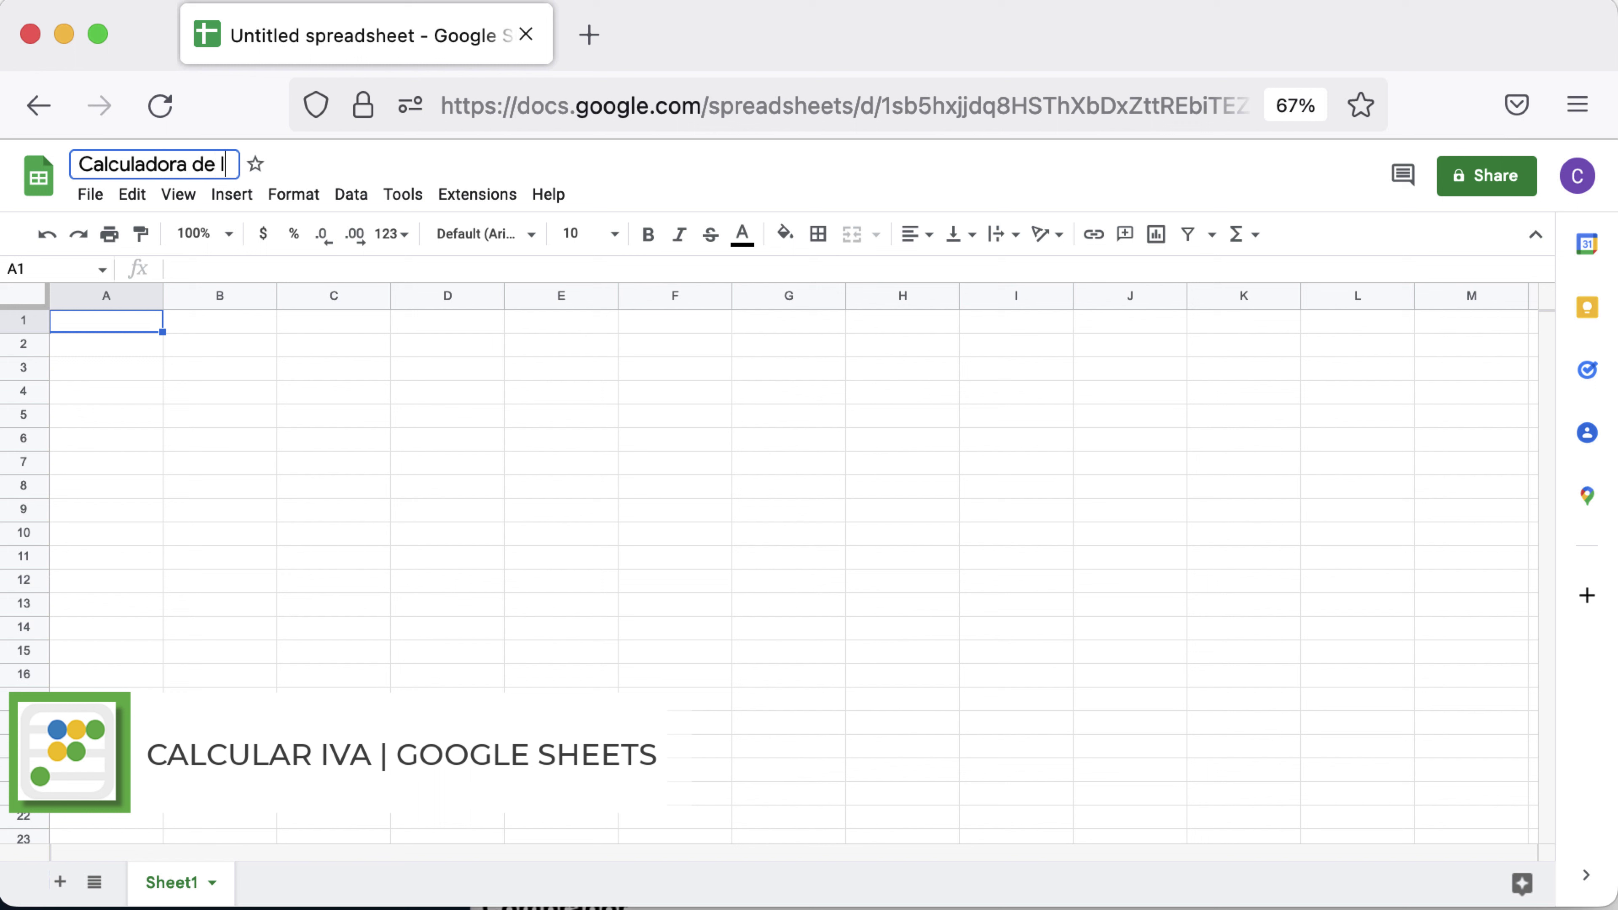
{"action": "type", "text": "VA"}
{"action": "key", "text": "Return"}
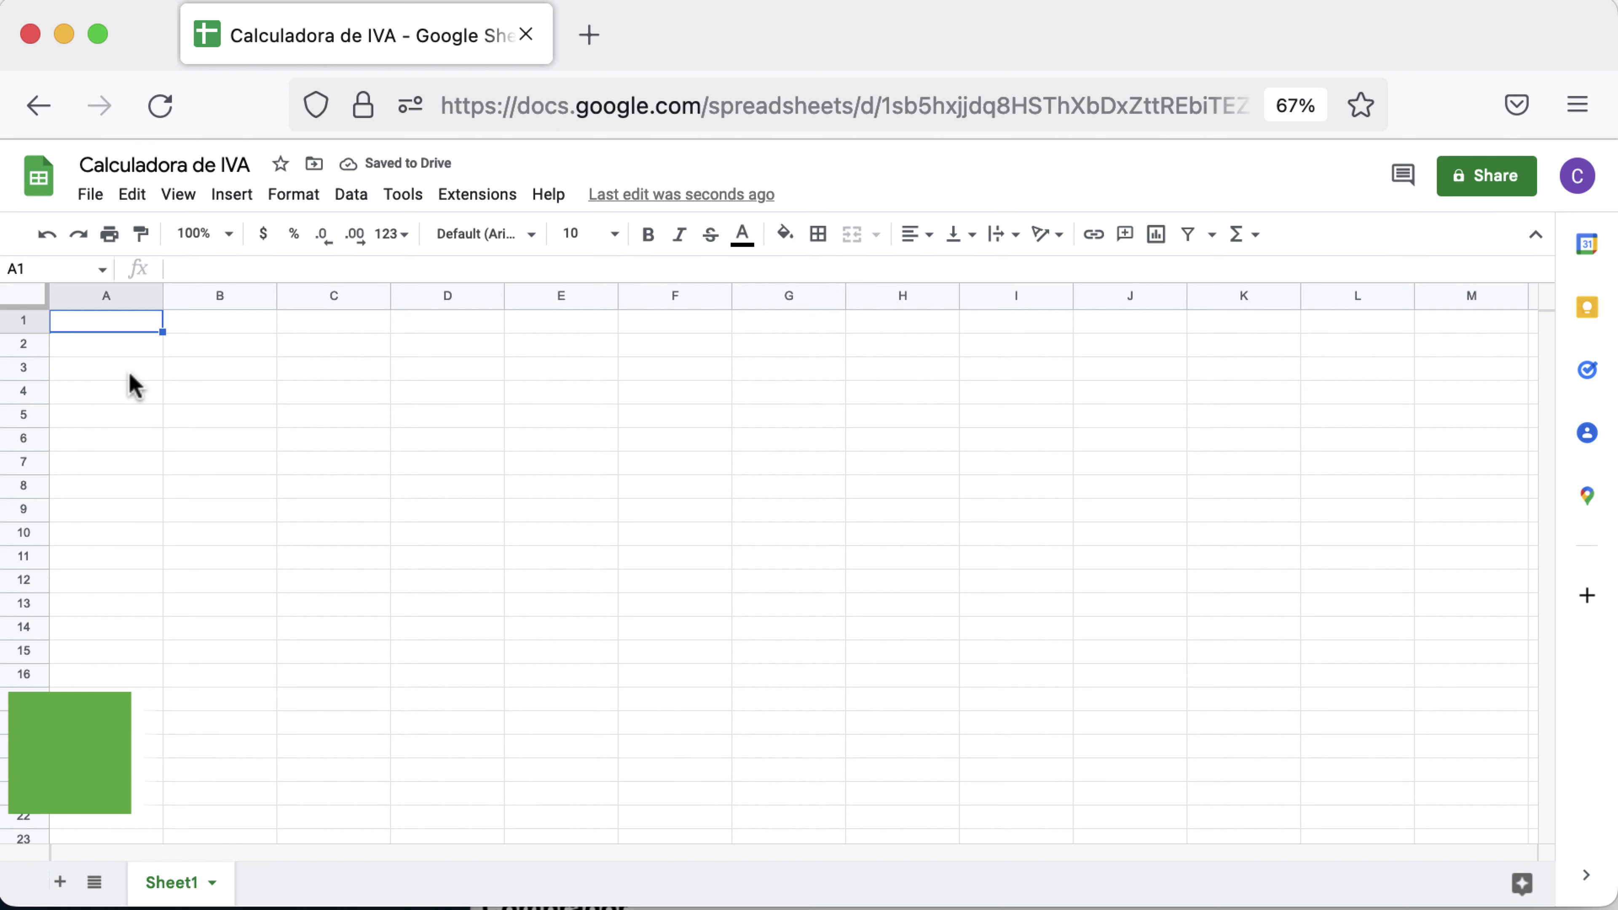
{"action": "left_click", "coordinate": [175, 424]}
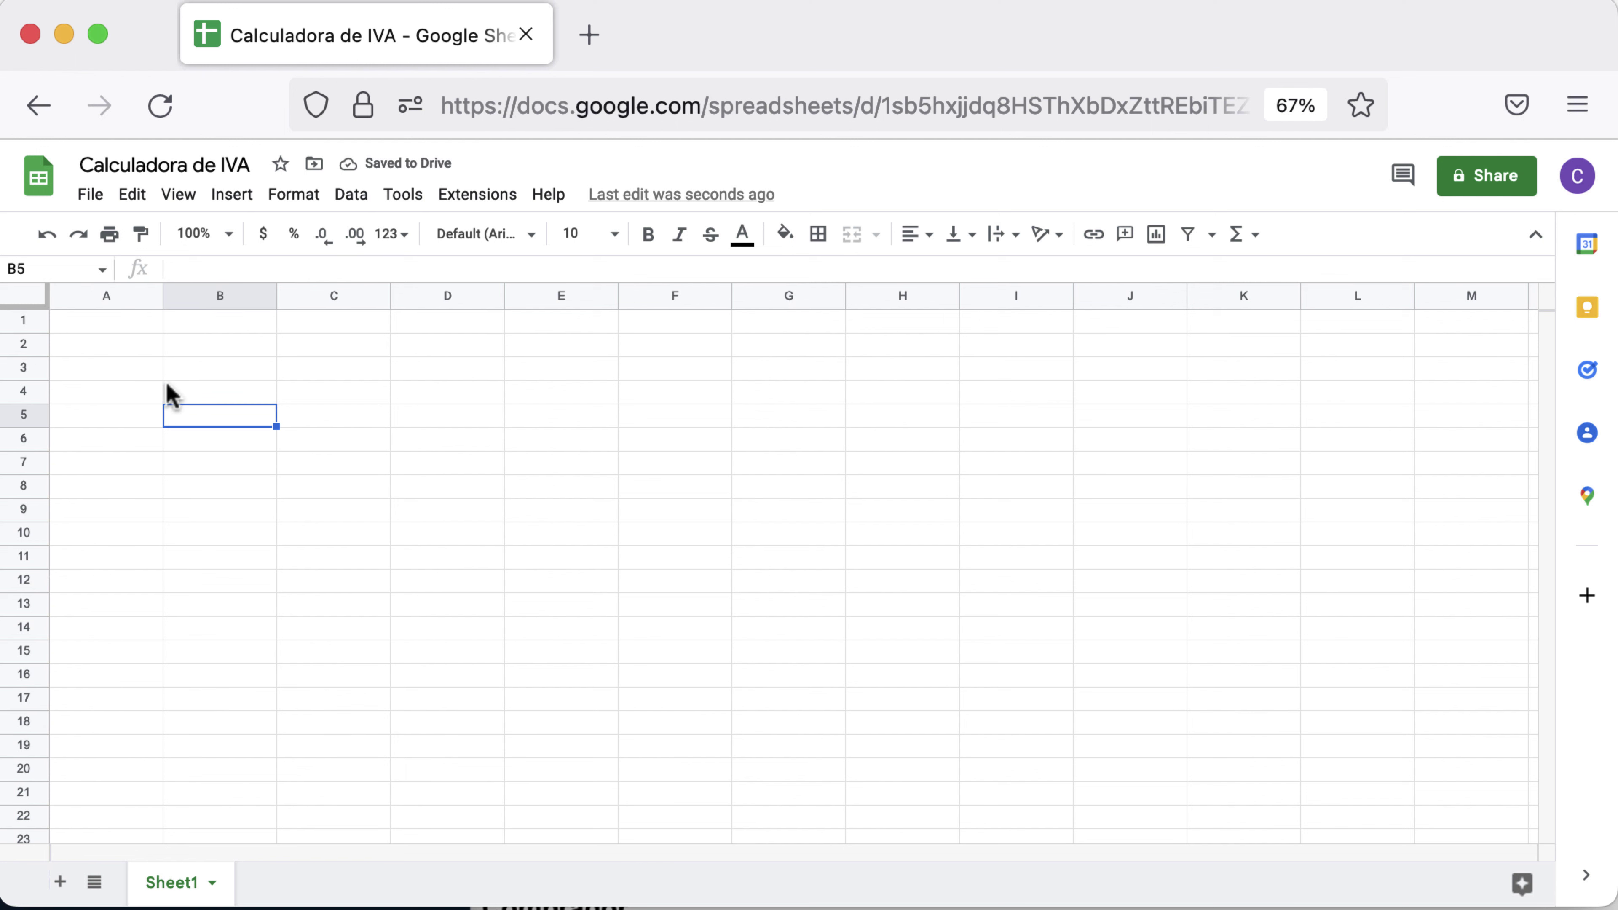
- Enter 'Objetivo' in A1 and the sentence about calculating and subtracting IVA in A2
{"action": "left_click", "coordinate": [137, 330]}
{"action": "type", "text": "Objetivo"}
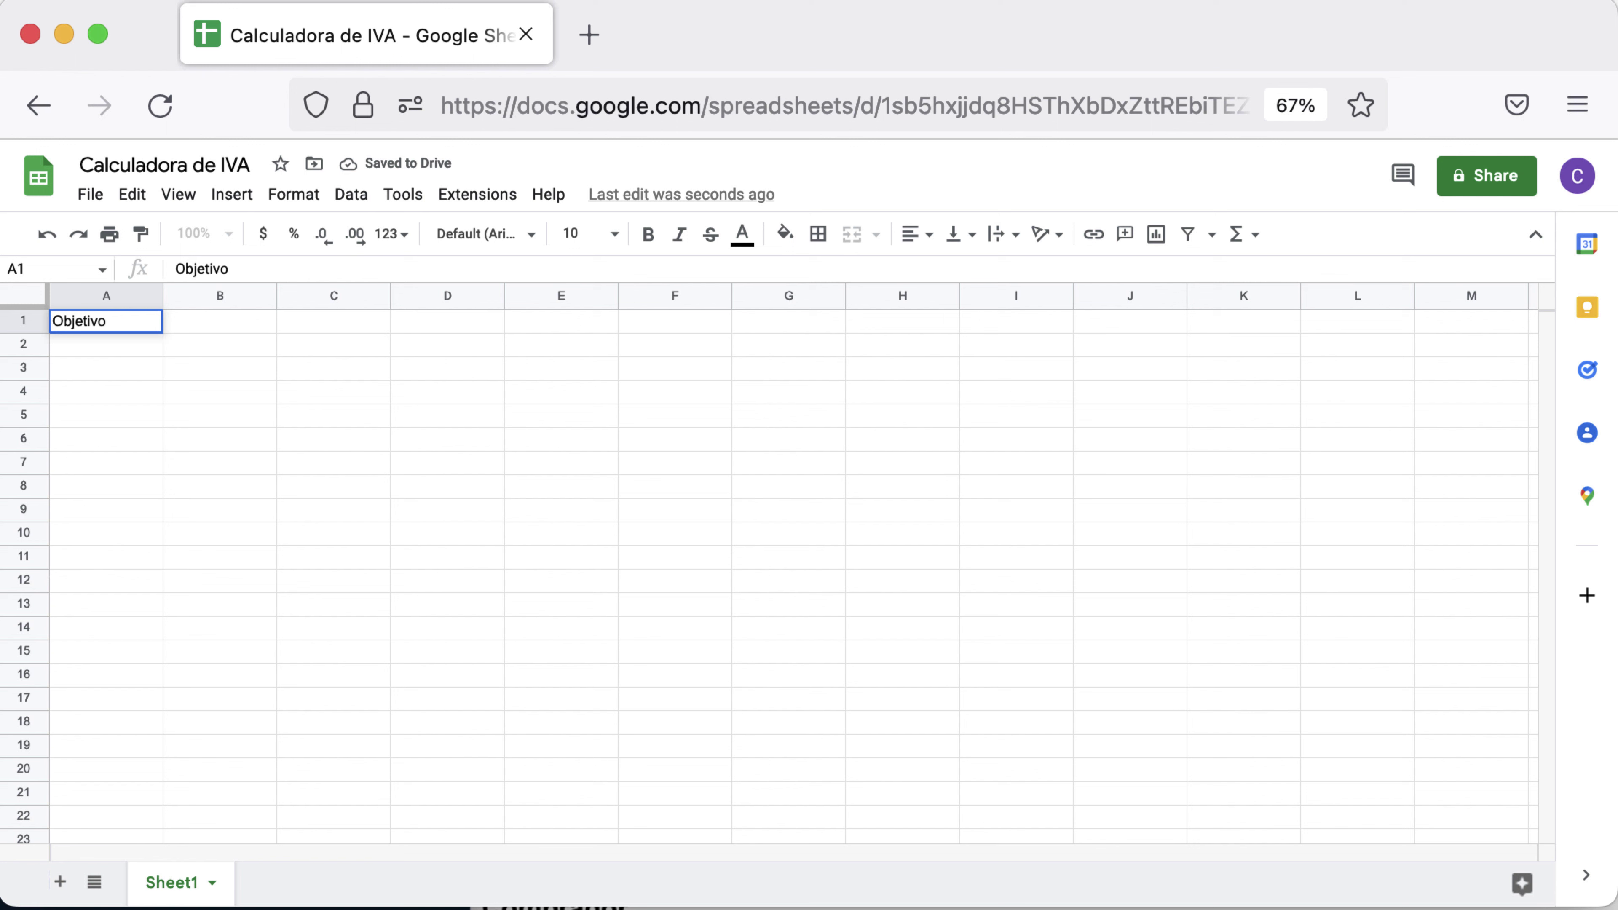
{"action": "key", "text": "Return"}
{"action": "type", "text": "Apre"}
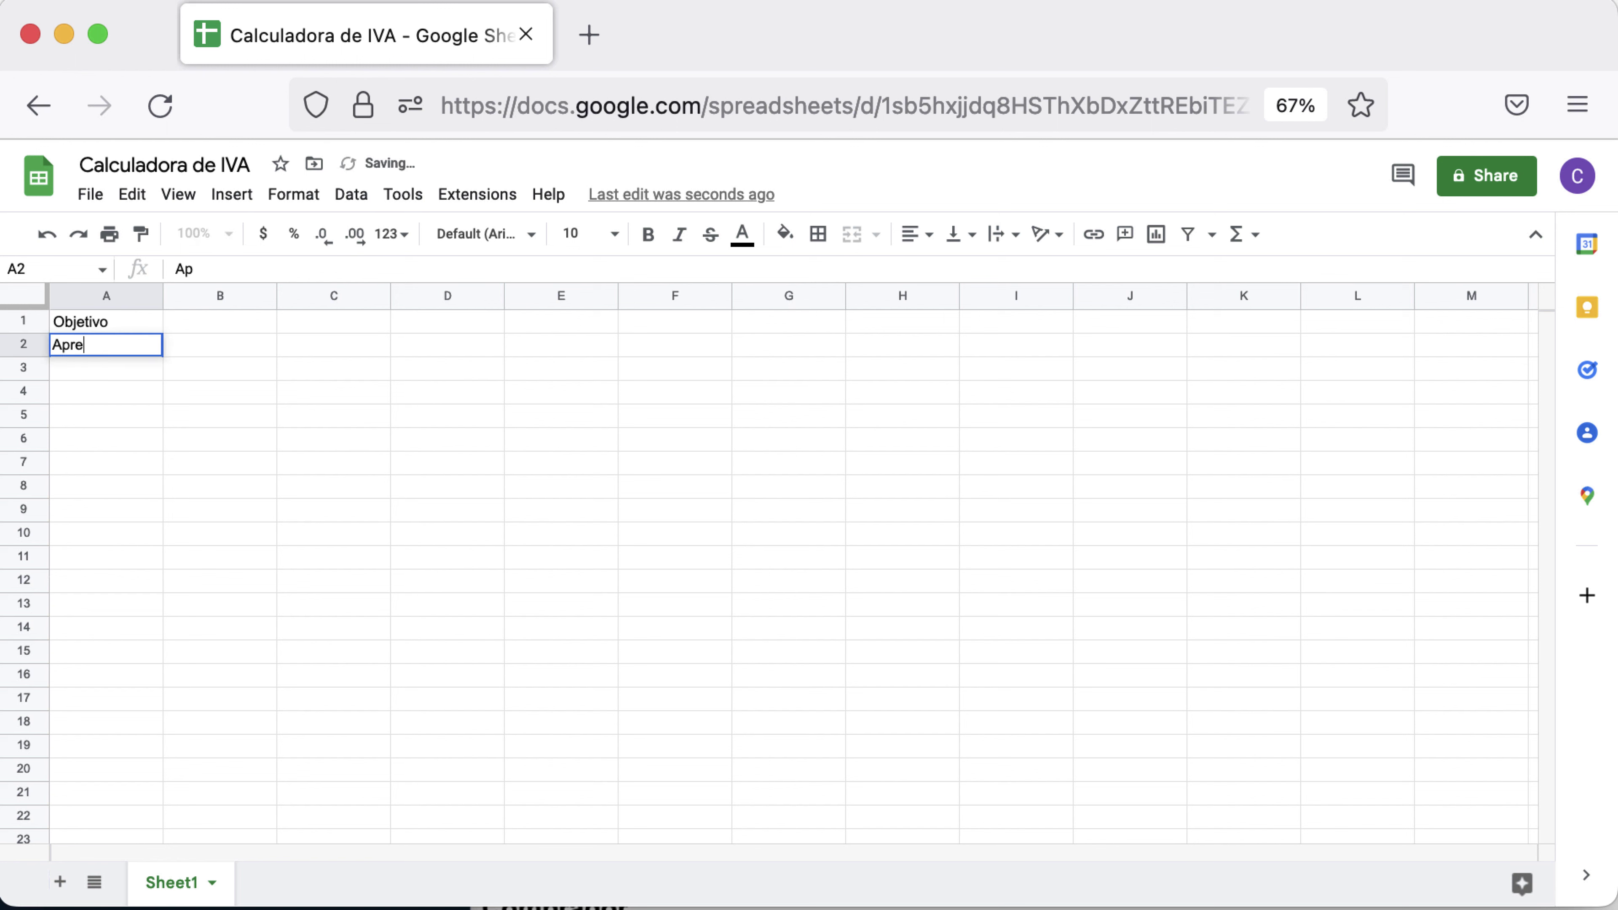
{"action": "type", "text": "nder a cacul"}
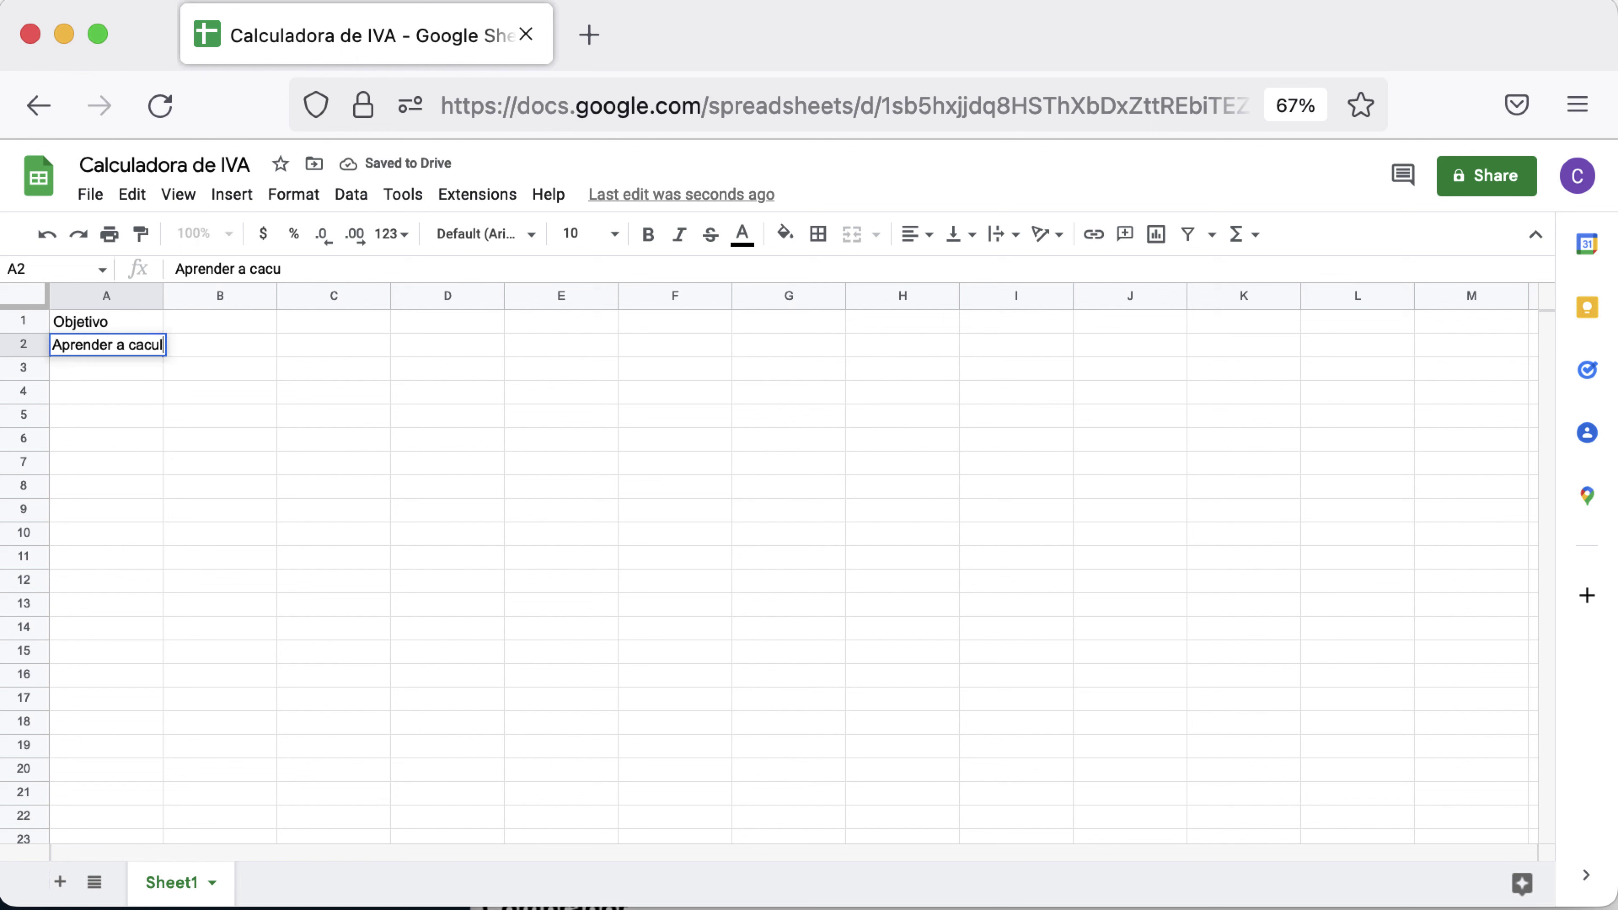
{"action": "type", "text": "ar"}
{"action": "key", "text": "BackSpace"}
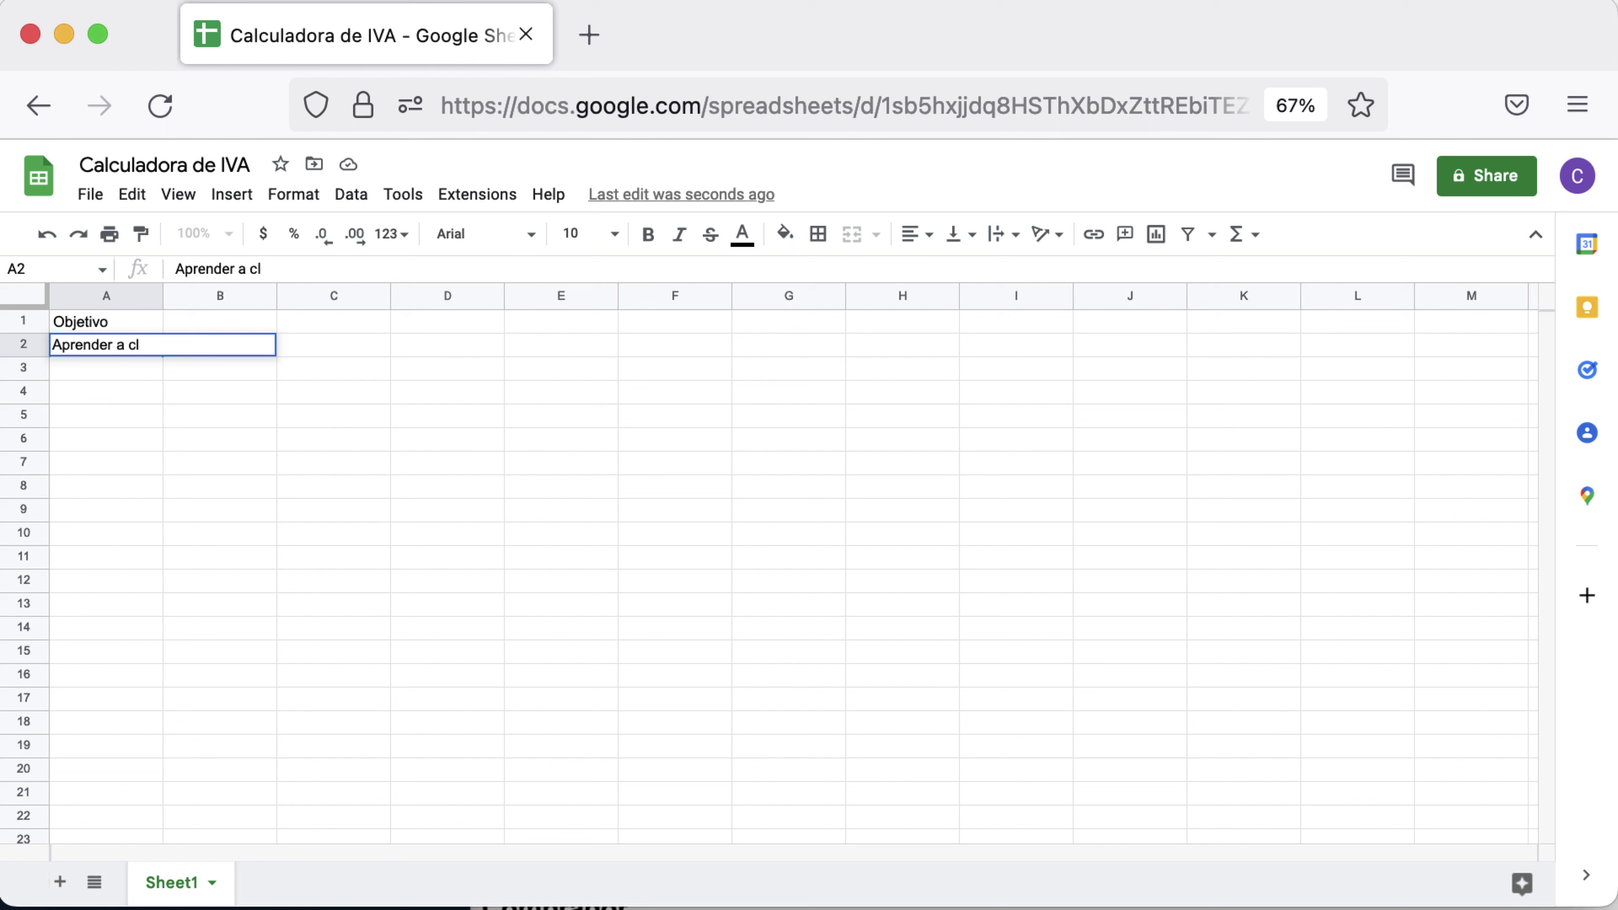
{"action": "type", "text": "alcular el pre"}
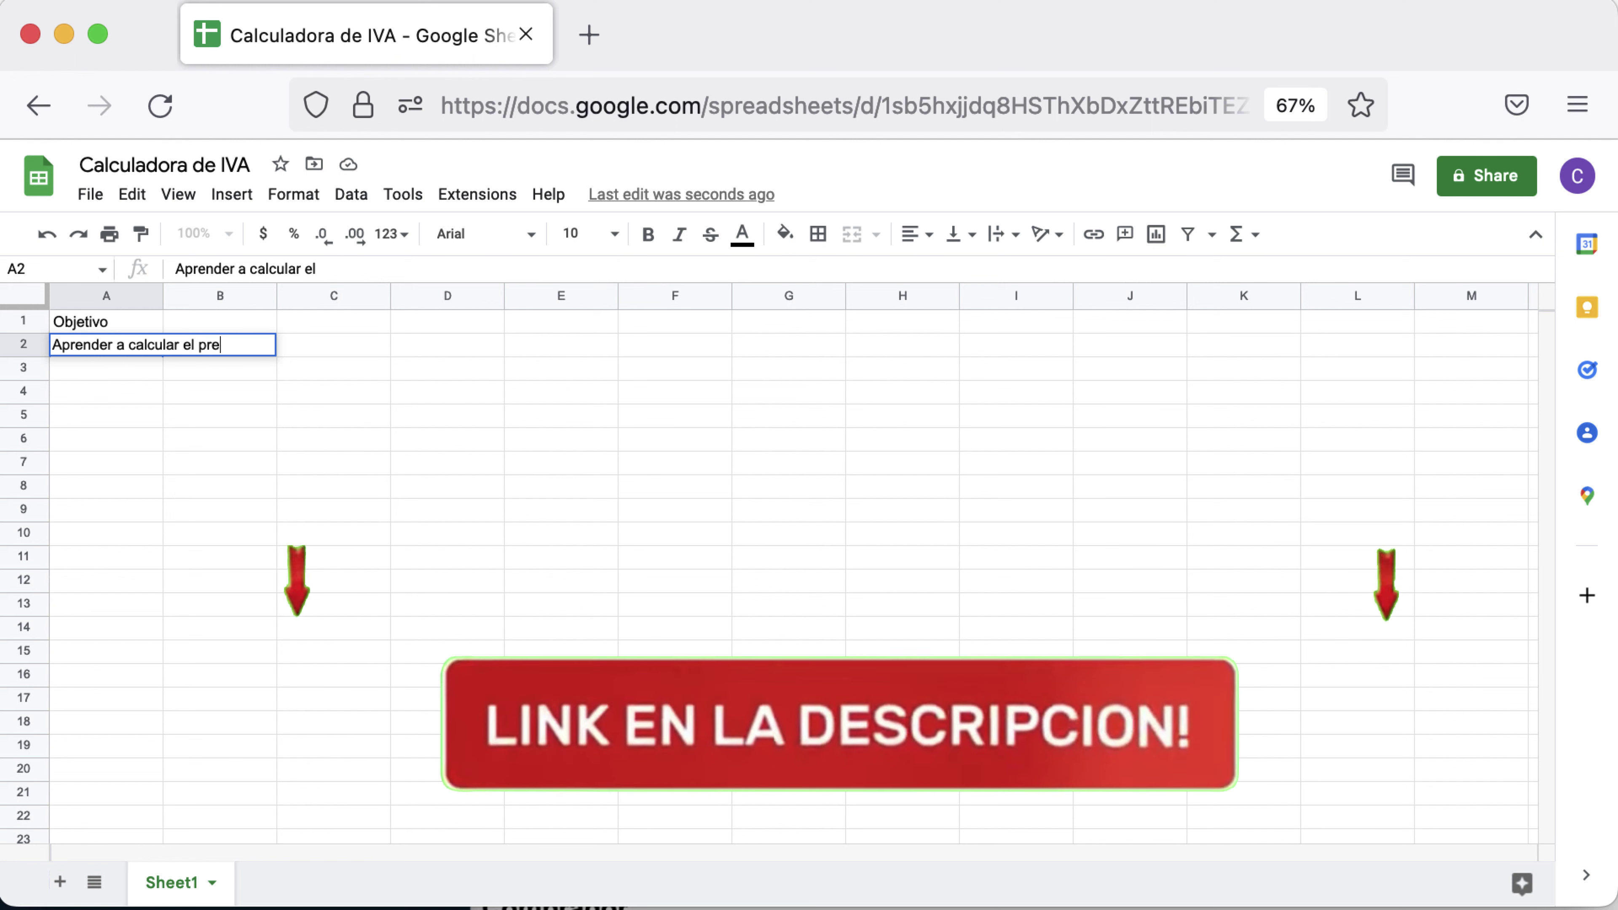
{"action": "type", "text": "cio con IVA y a"}
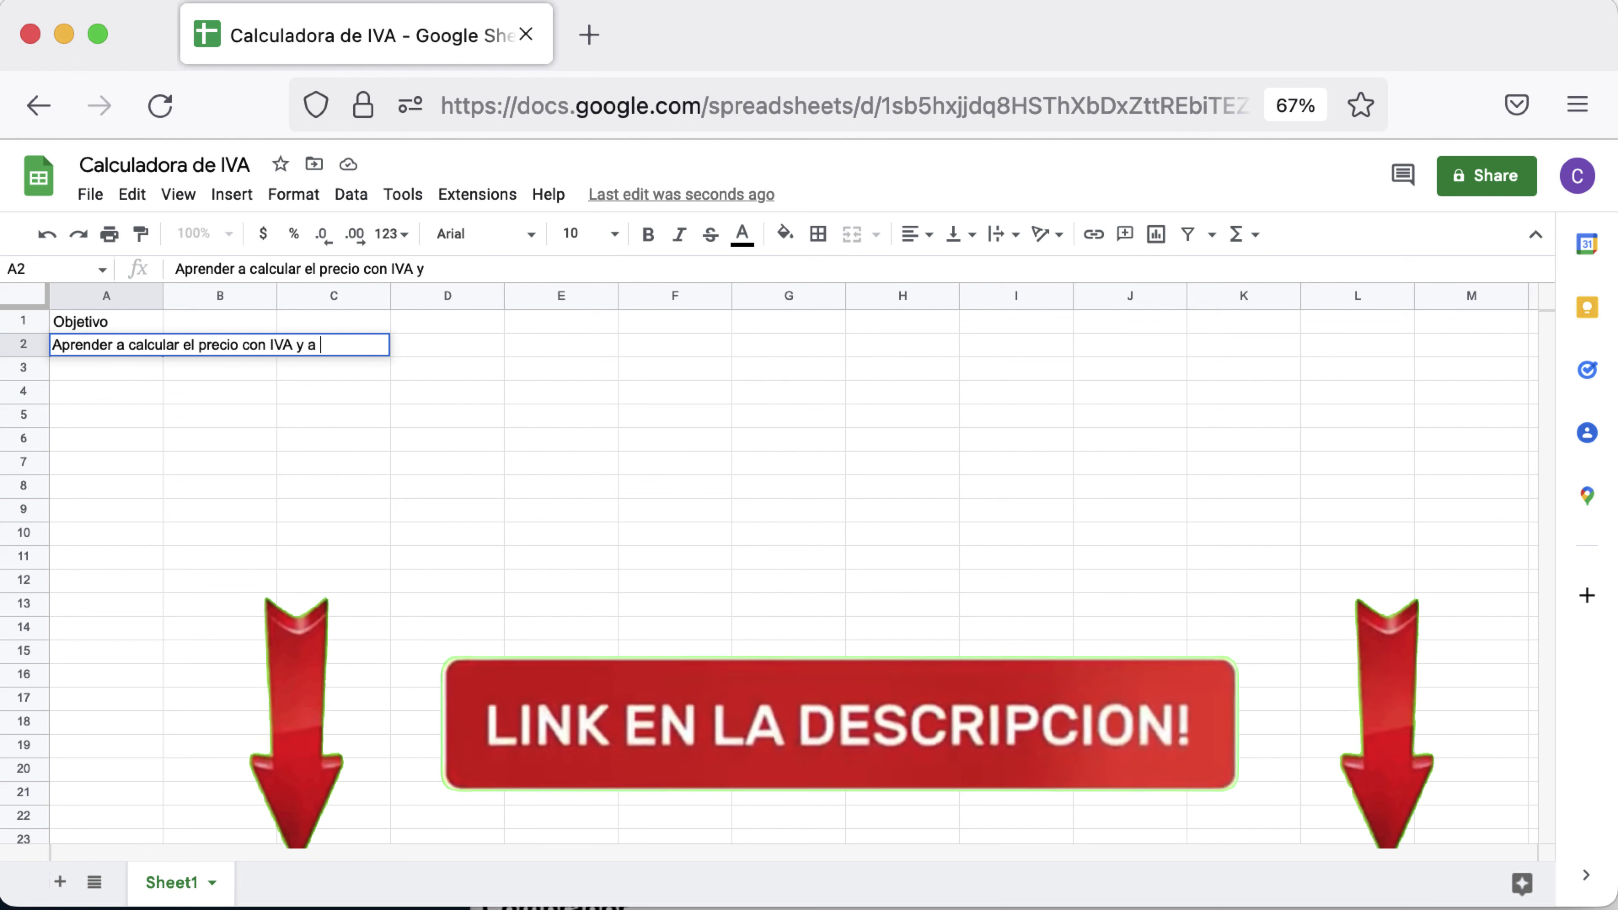
{"action": "type", "text": " Restar el"}
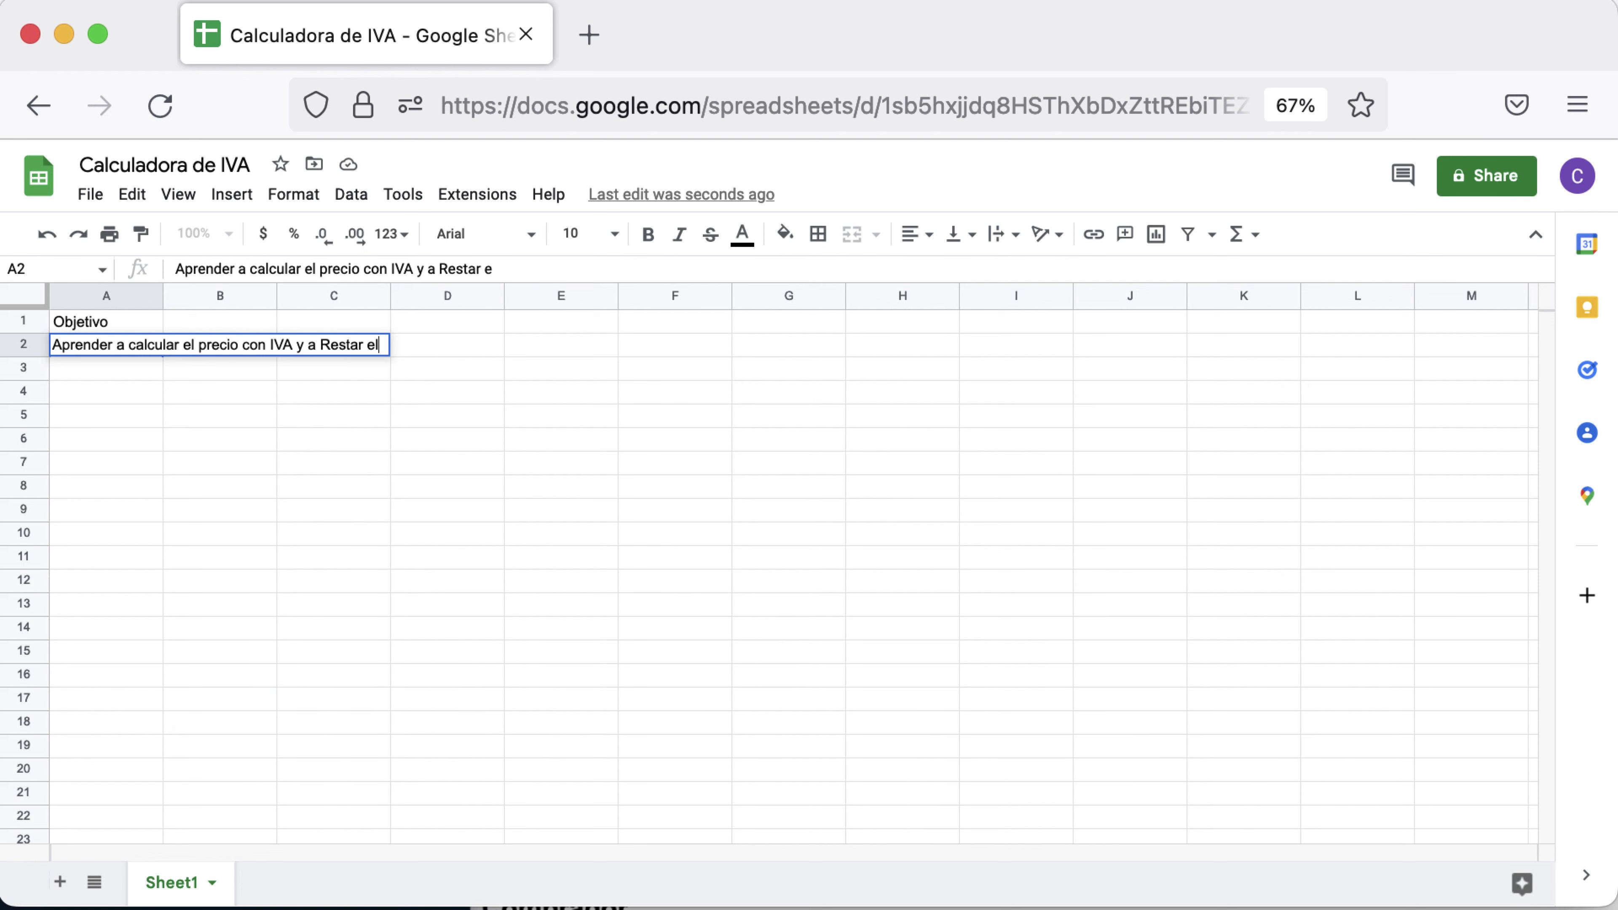
{"action": "type", "text": " IVA a un Precio"}
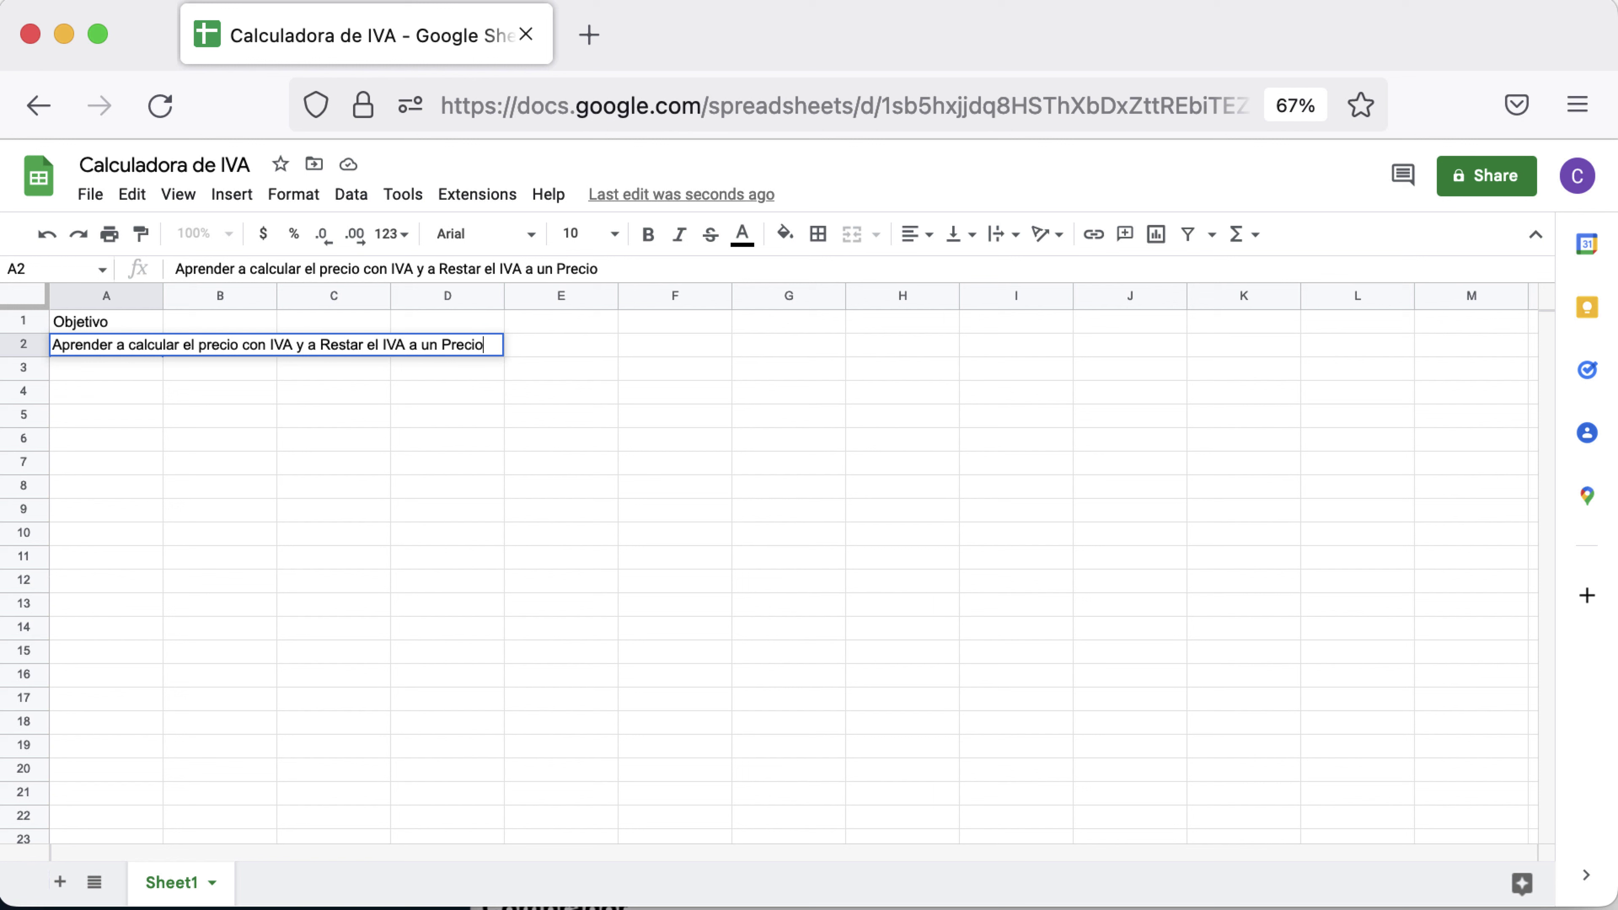
{"action": "key", "text": "Return"}
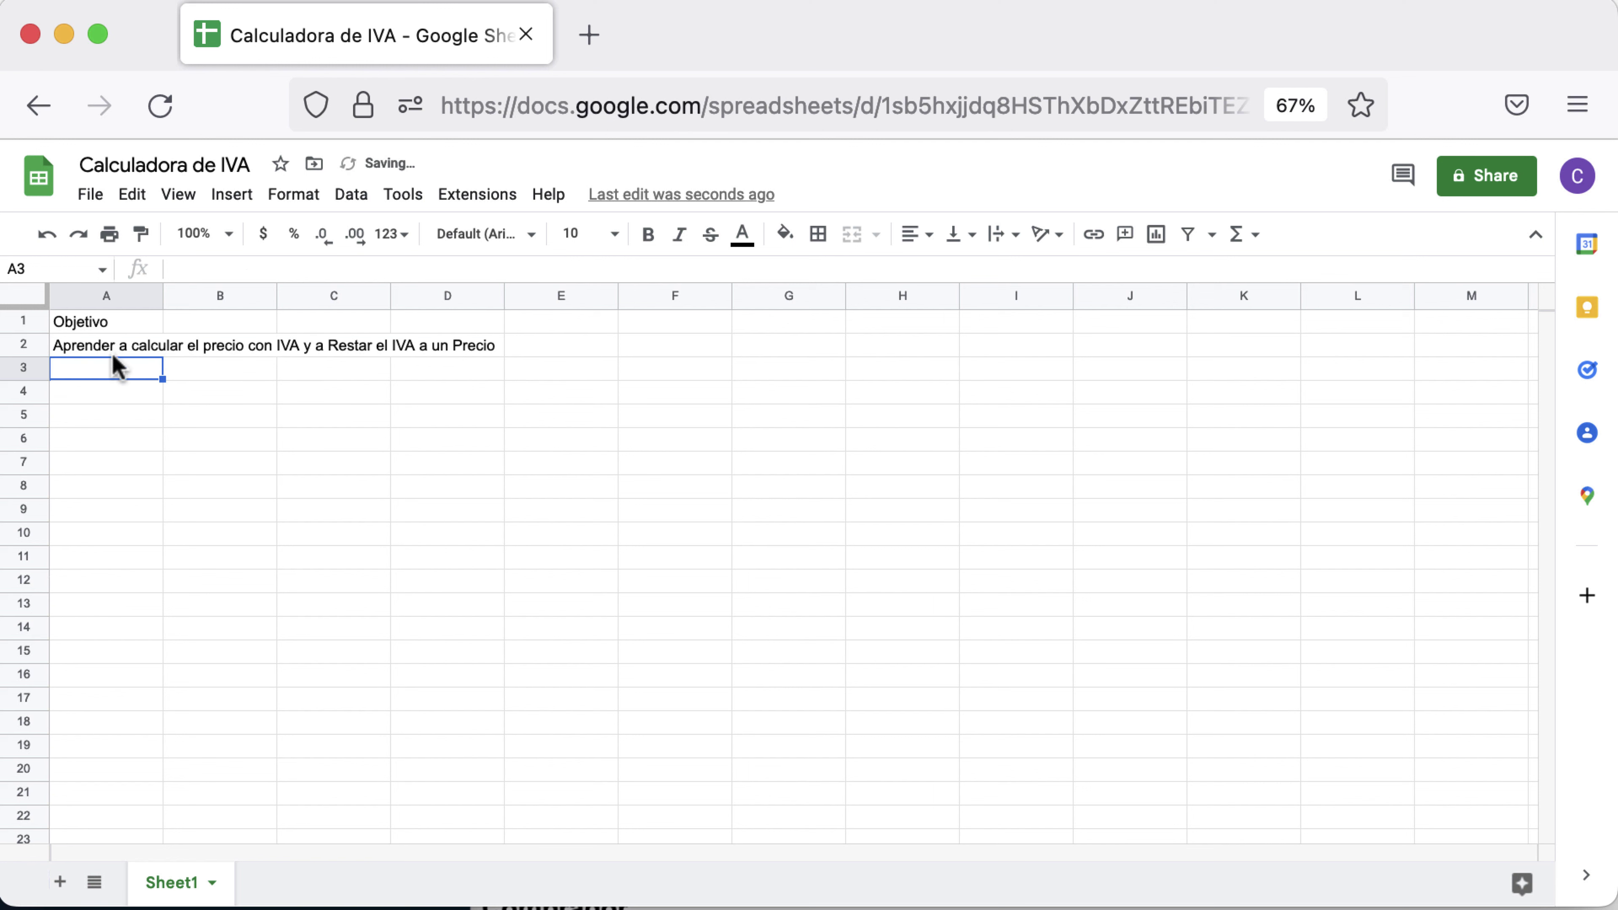
- Edit A2 to capitalise 'Calcular' and 'Precio' in the objective sentence
{"action": "left_click", "coordinate": [113, 352]}
{"action": "left_click", "coordinate": [259, 268]}
{"action": "key", "text": "BackSpace"}
{"action": "type", "text": "C"}
{"action": "key", "text": "Return"}
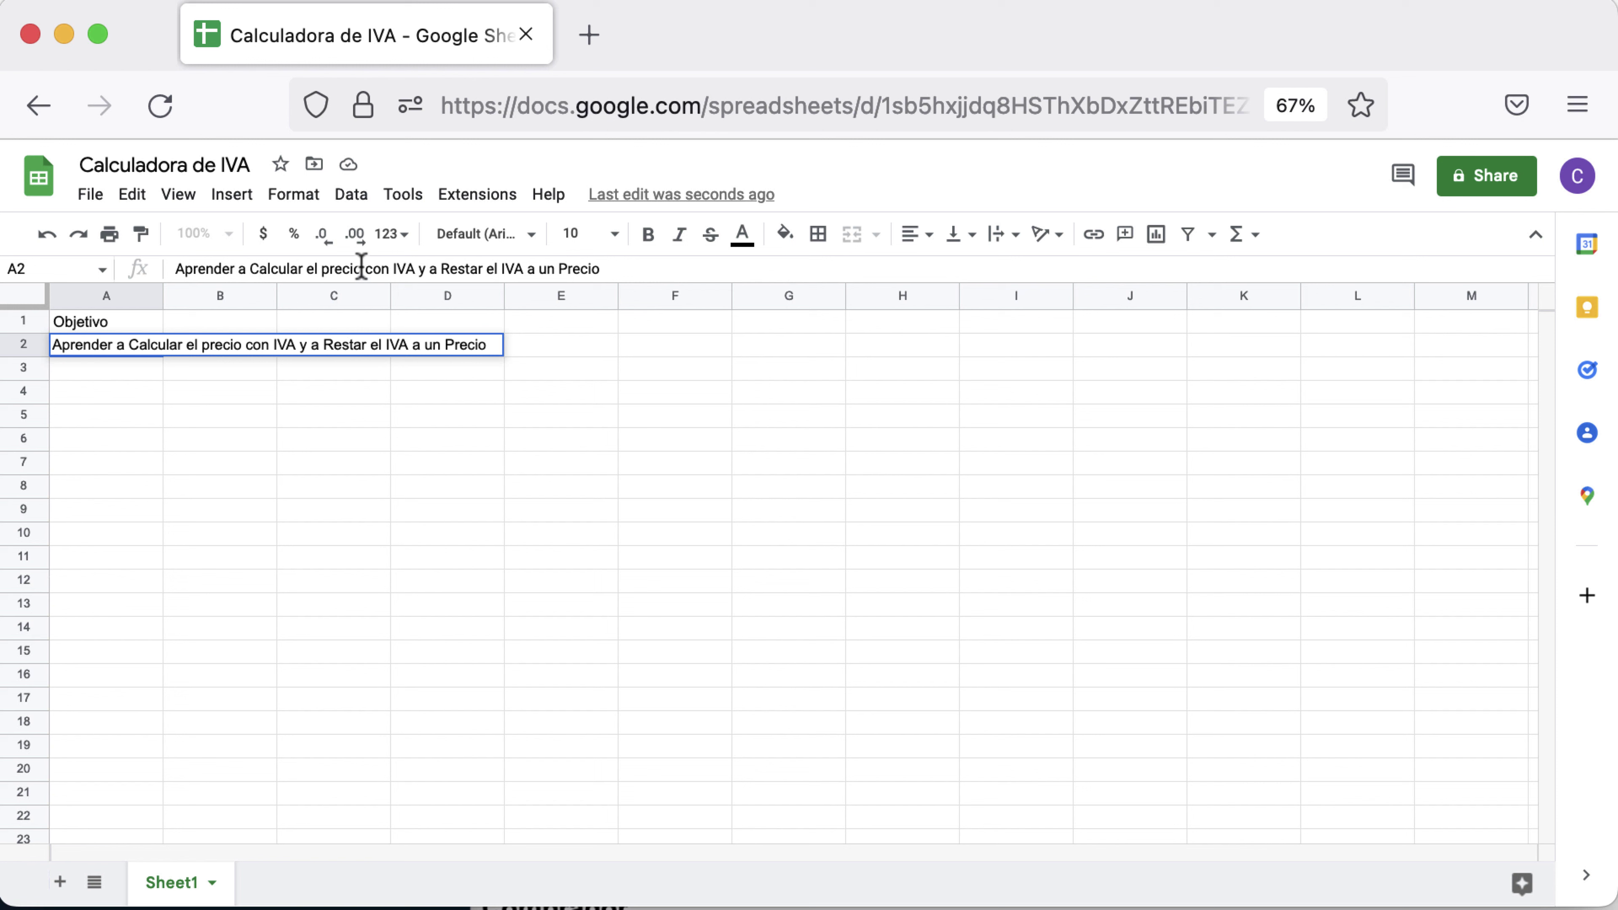
{"action": "key", "text": "BackSpace"}
{"action": "type", "text": "P"}
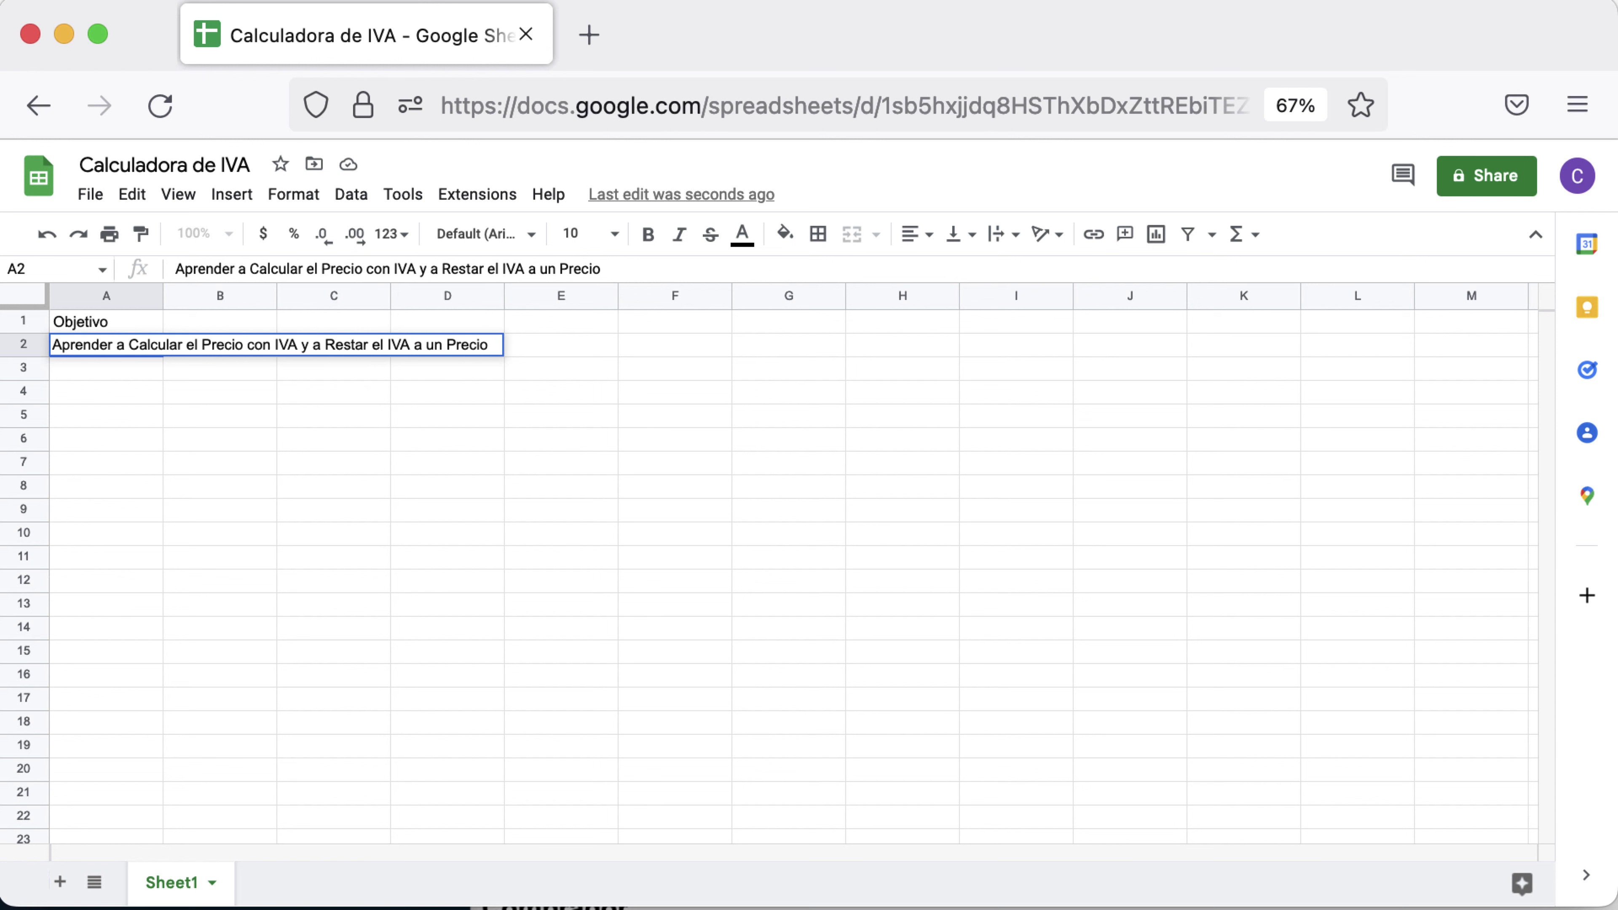
{"action": "key", "text": "Return"}
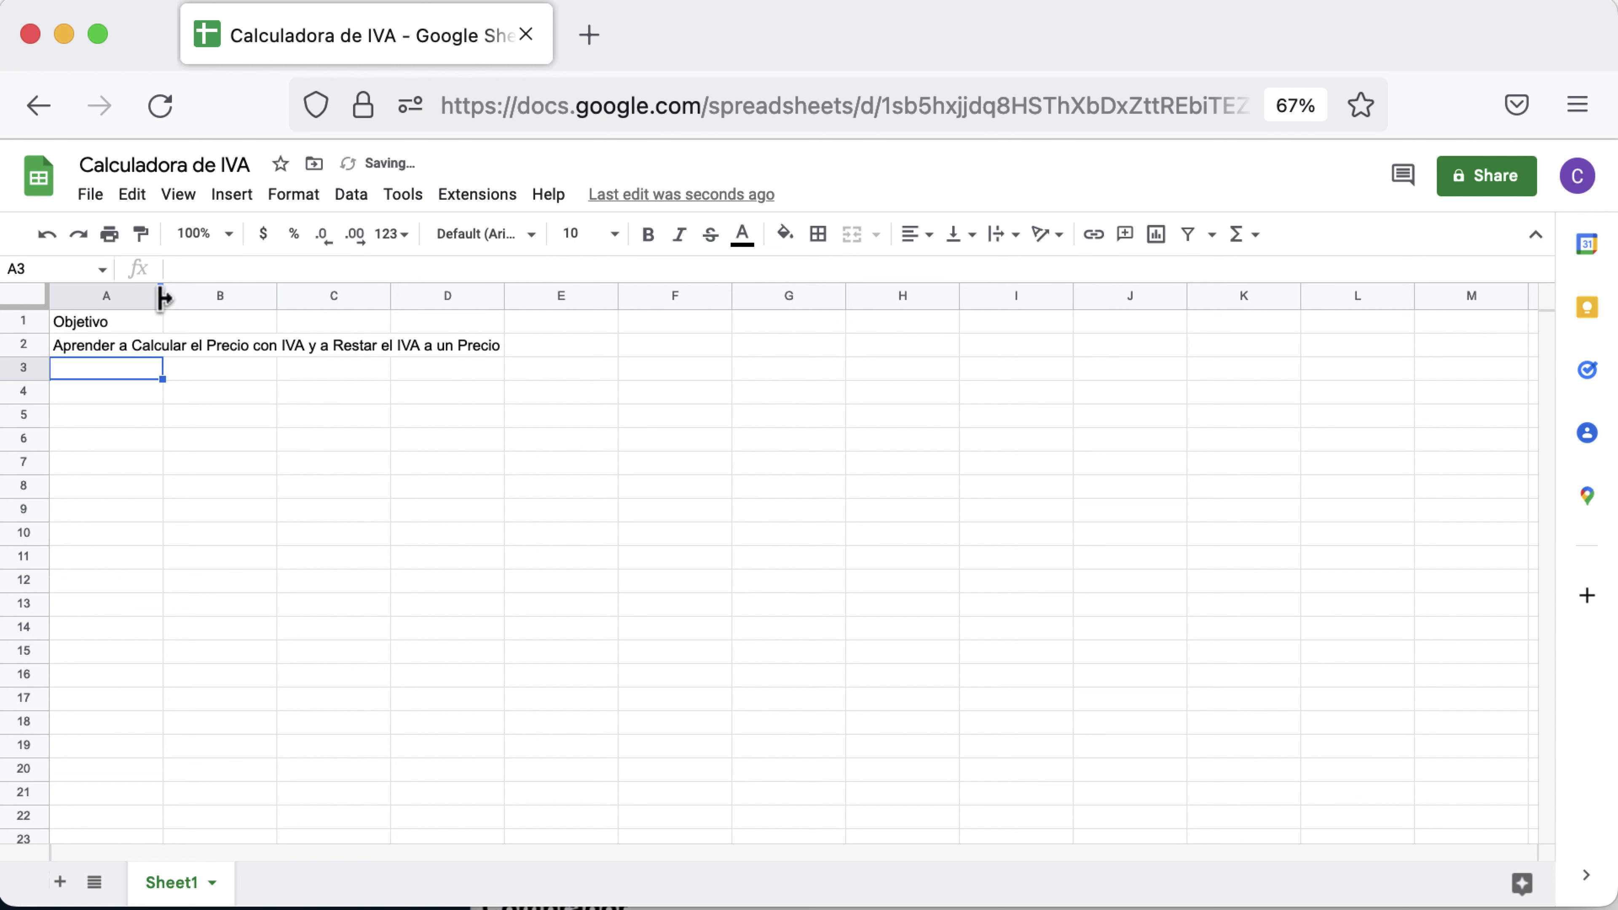
- Autofit column A, then give A1:A2 white text and a light green fill
{"action": "double_click", "coordinate": [163, 295]}
{"action": "left_click_drag", "start_coordinate": [169, 322], "coordinate": [170, 351]}
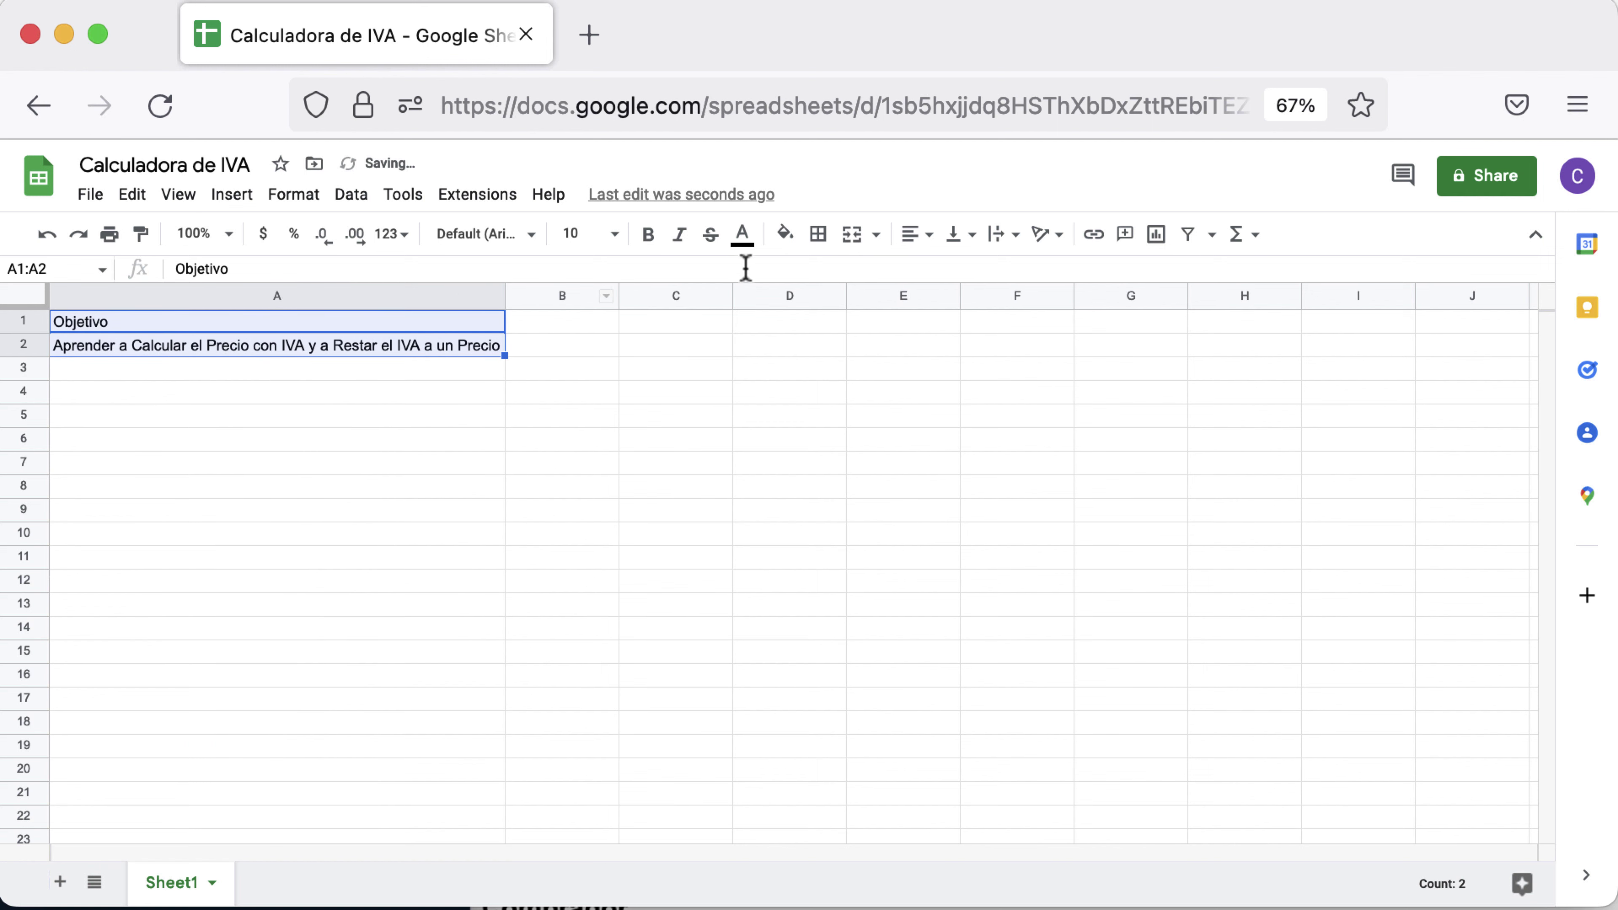
{"action": "left_click", "coordinate": [742, 234]}
{"action": "left_click", "coordinate": [974, 311]}
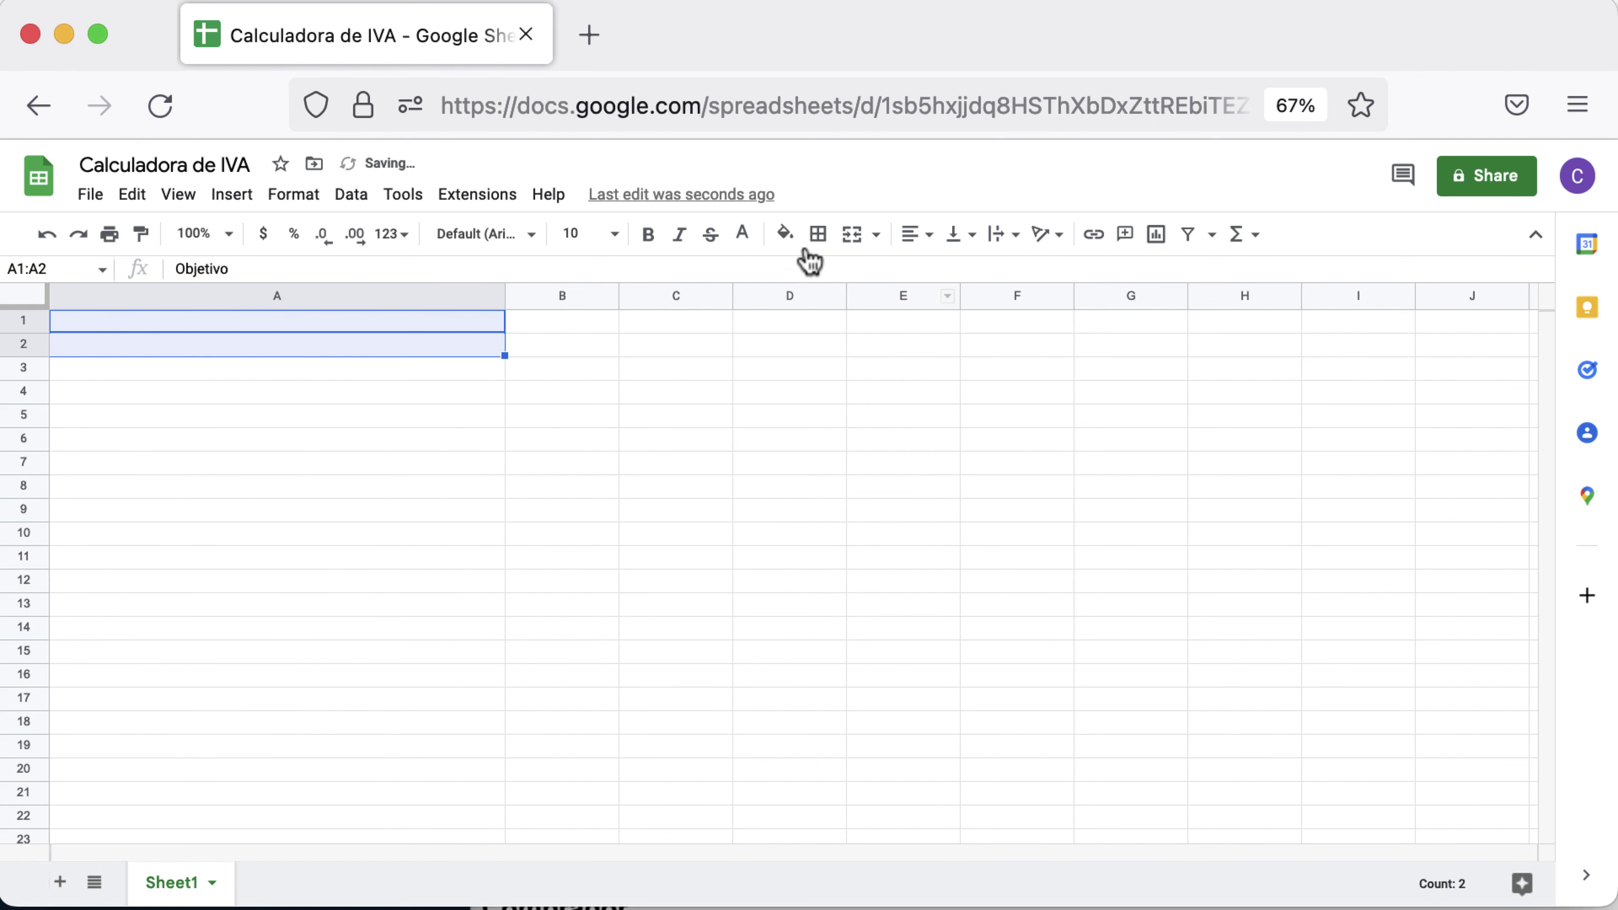
{"action": "left_click", "coordinate": [785, 234]}
{"action": "left_click", "coordinate": [894, 409]}
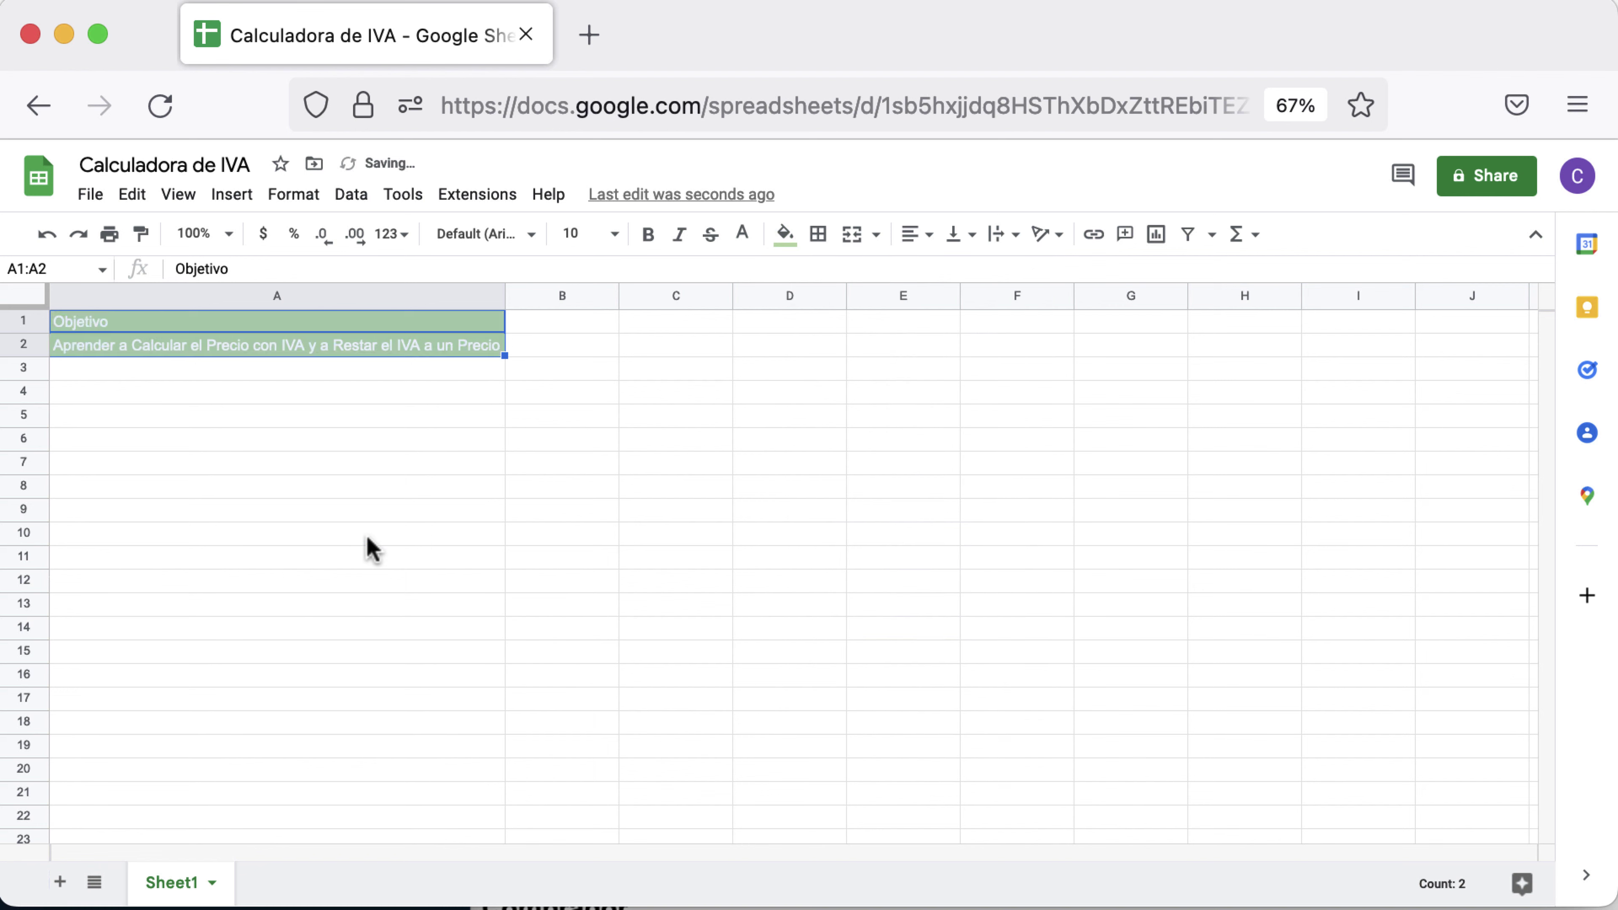
{"action": "left_click", "coordinate": [372, 536]}
- Change the A1:A2 fill to a darker green
{"action": "left_click_drag", "start_coordinate": [383, 324], "coordinate": [383, 350]}
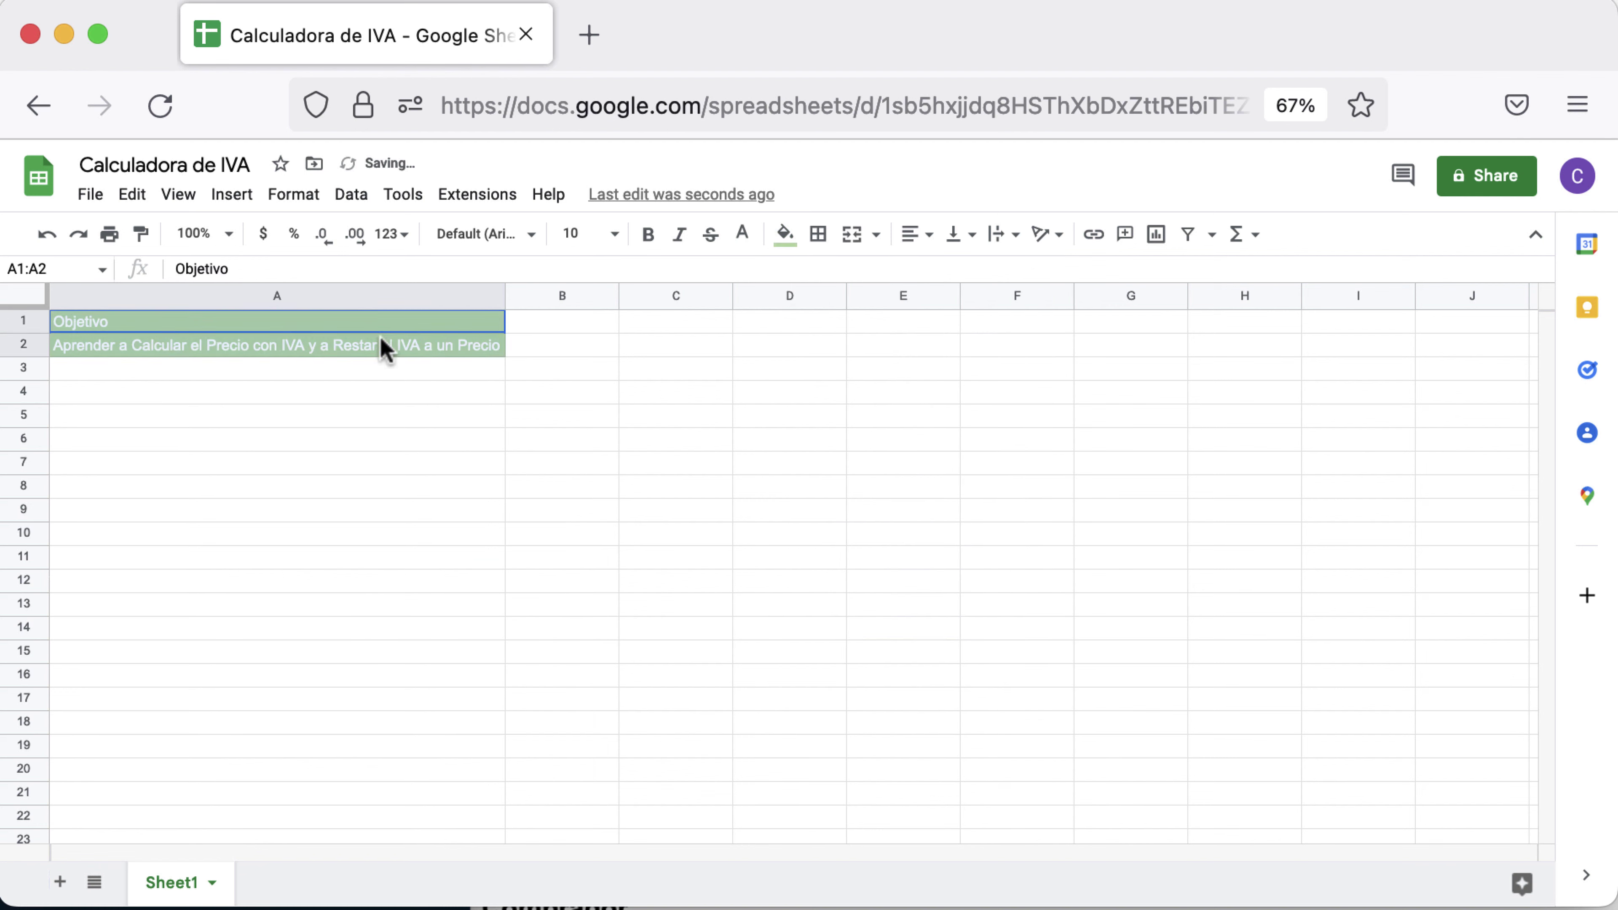
{"action": "left_click", "coordinate": [787, 237]}
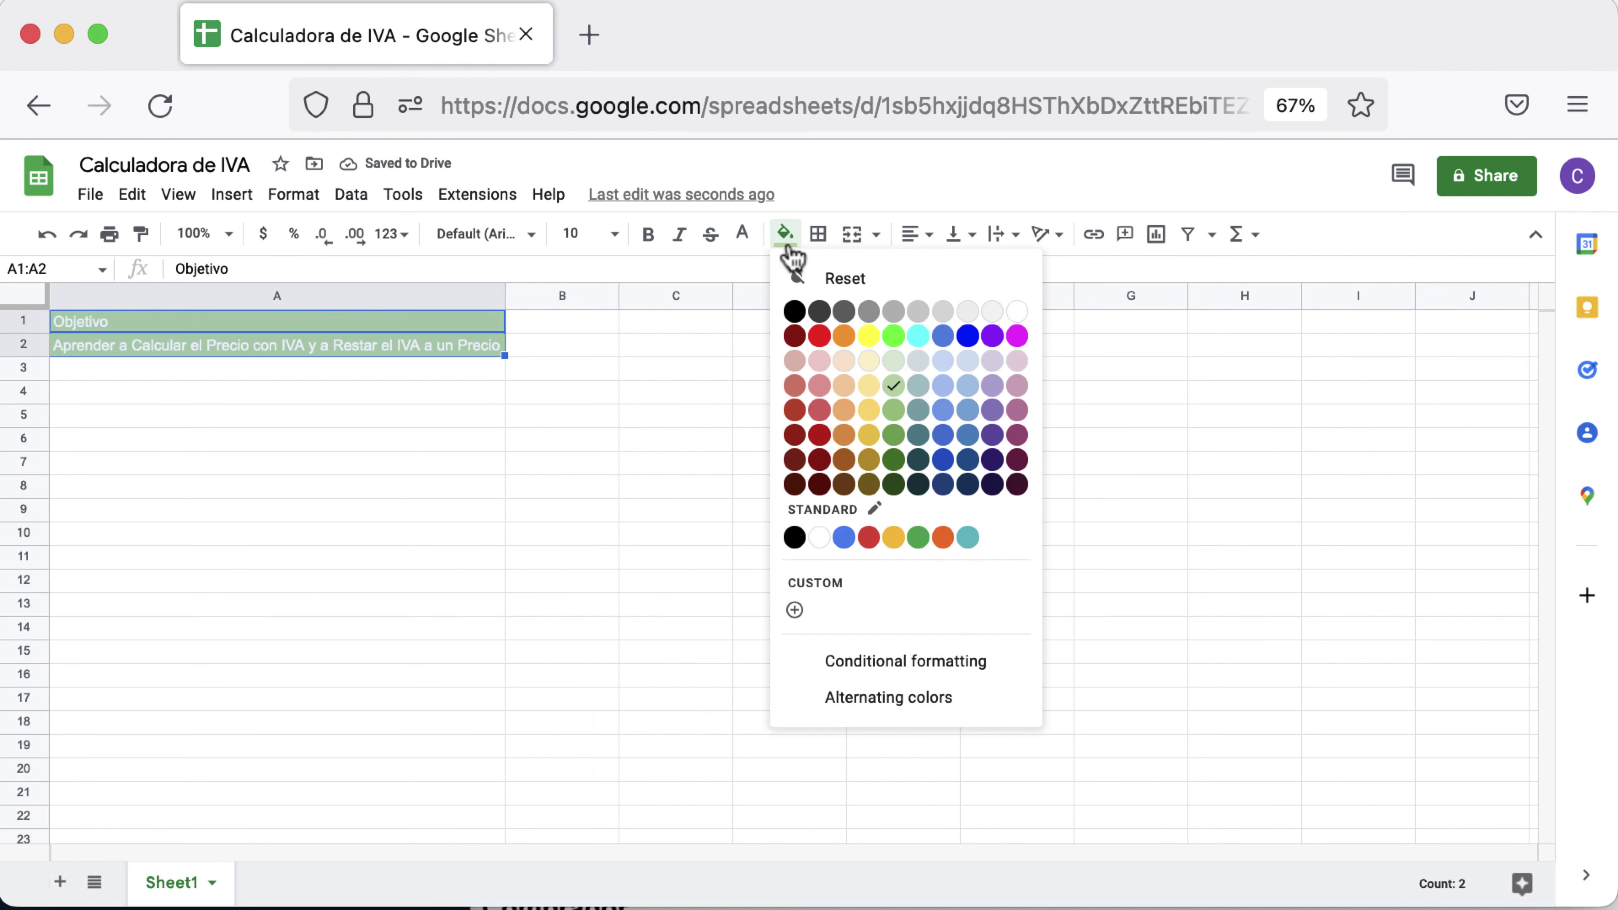
{"action": "left_click", "coordinate": [893, 413]}
{"action": "left_click", "coordinate": [375, 464]}
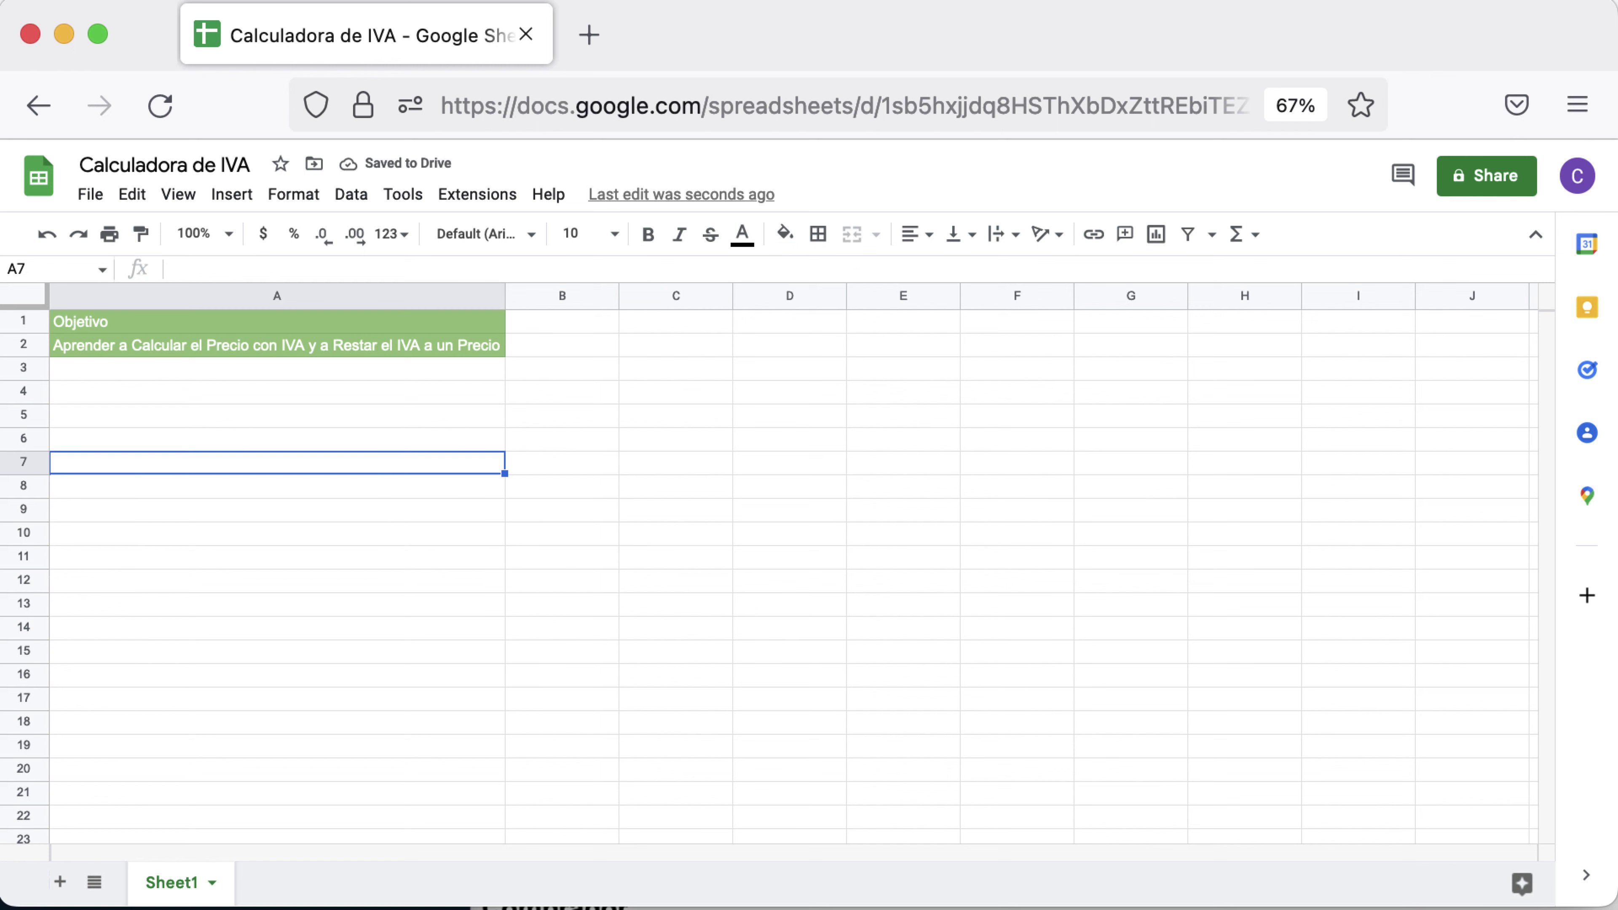
- Add a bold 'Calcular Precio con IVA' heading in A5
{"action": "key", "text": "Up"}
{"action": "key", "text": "Up"}
{"action": "type", "text": "Calcular Precio con IVA"}
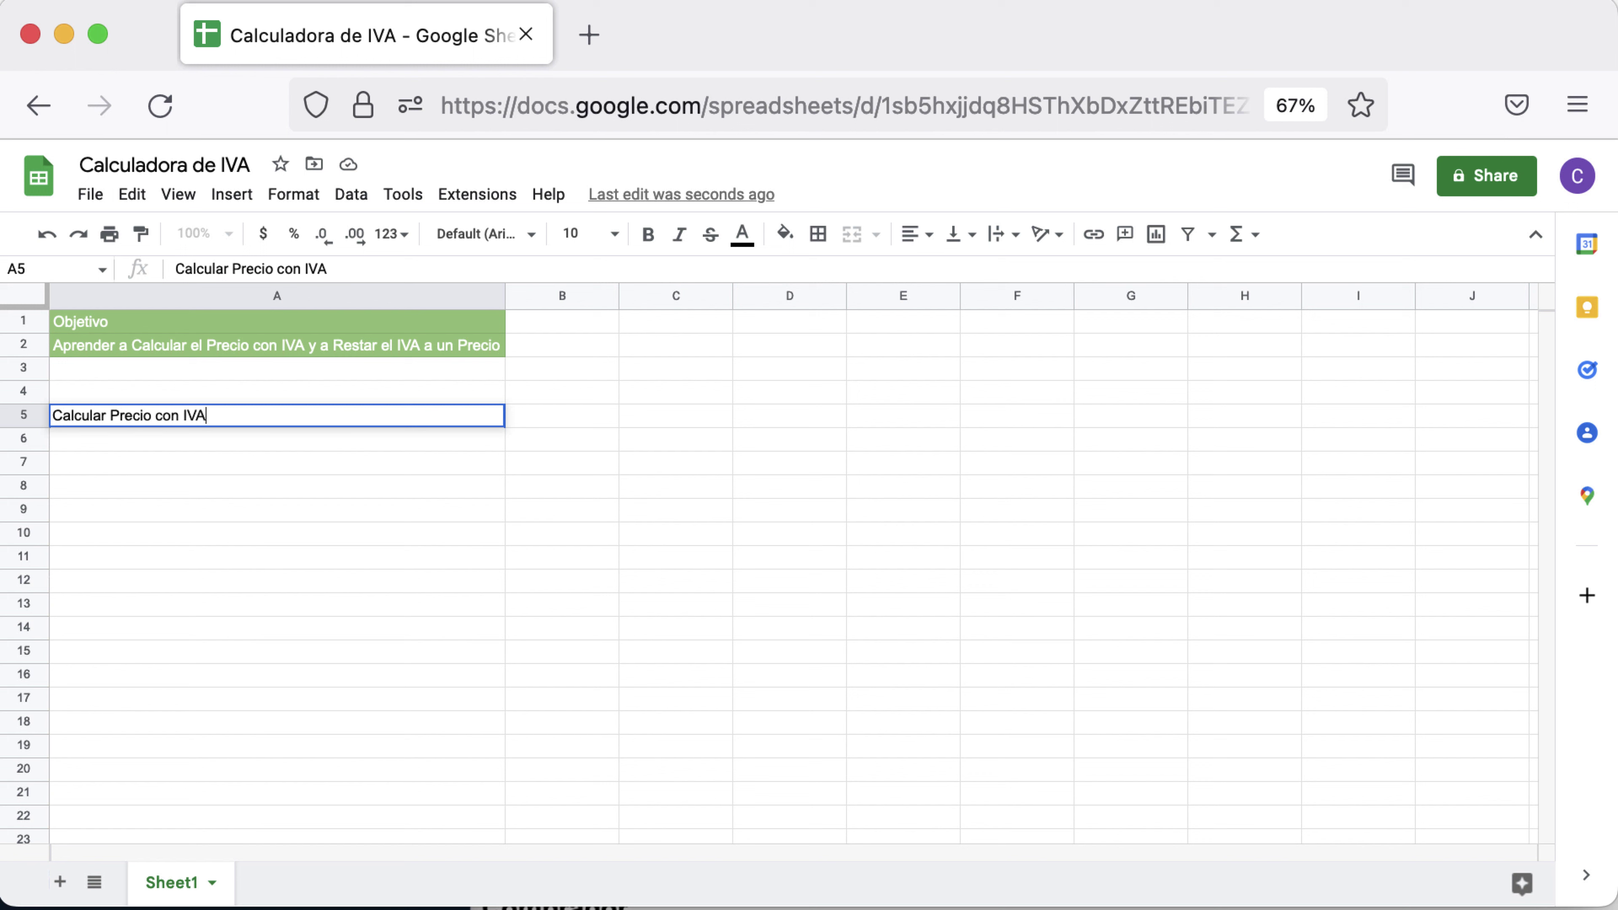
{"action": "key", "text": "Return"}
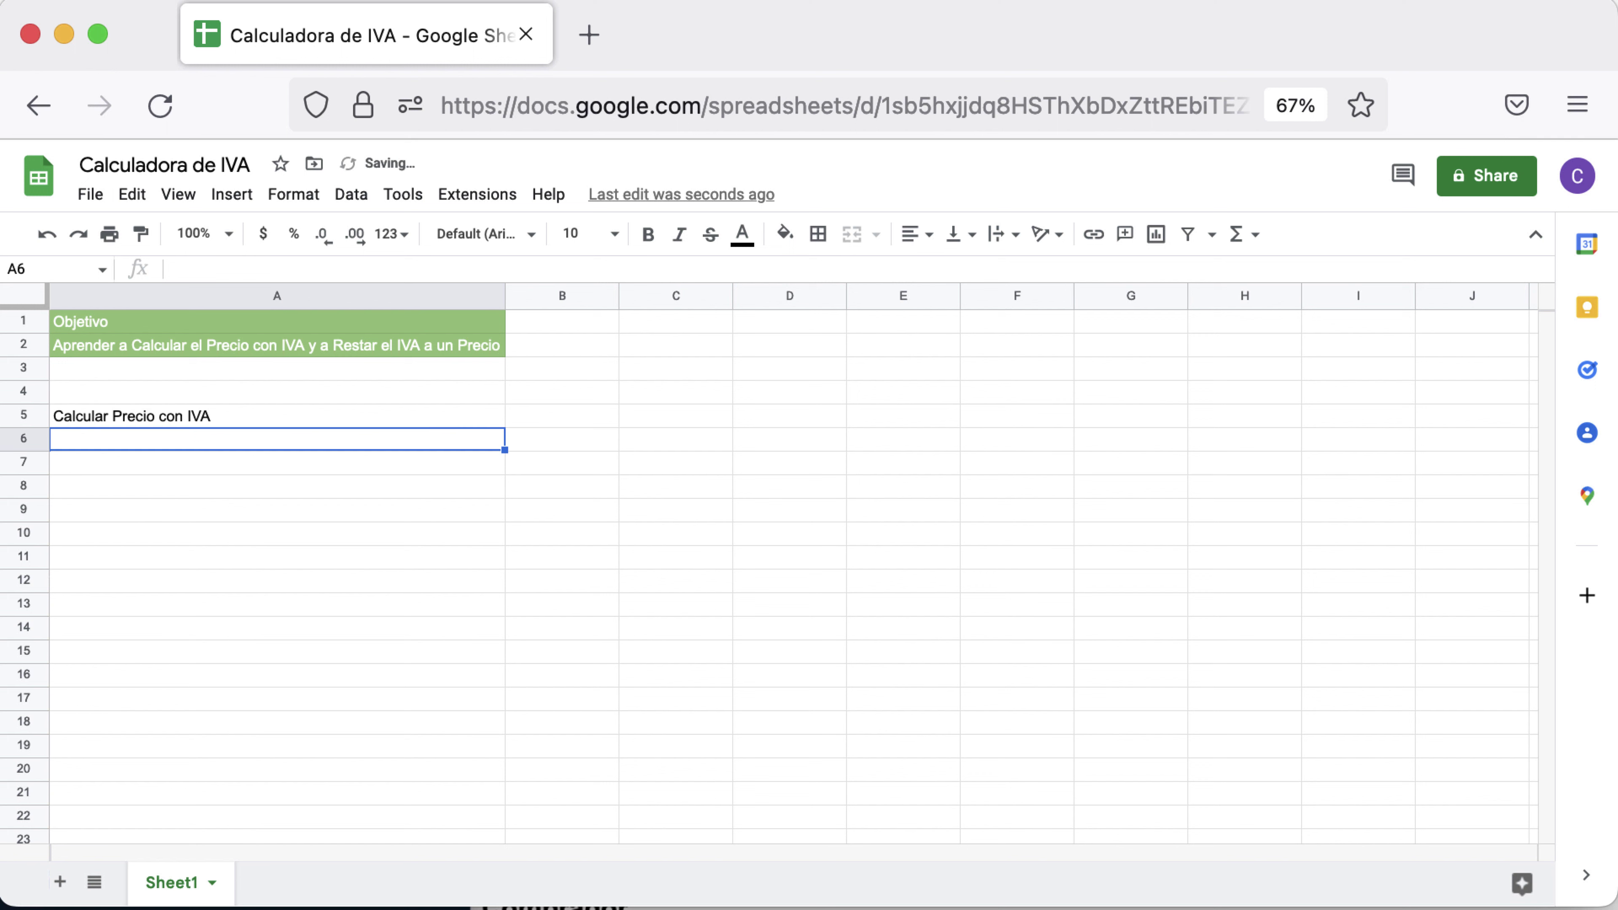
{"action": "key", "text": "Up"}
{"action": "left_click", "coordinate": [648, 234]}
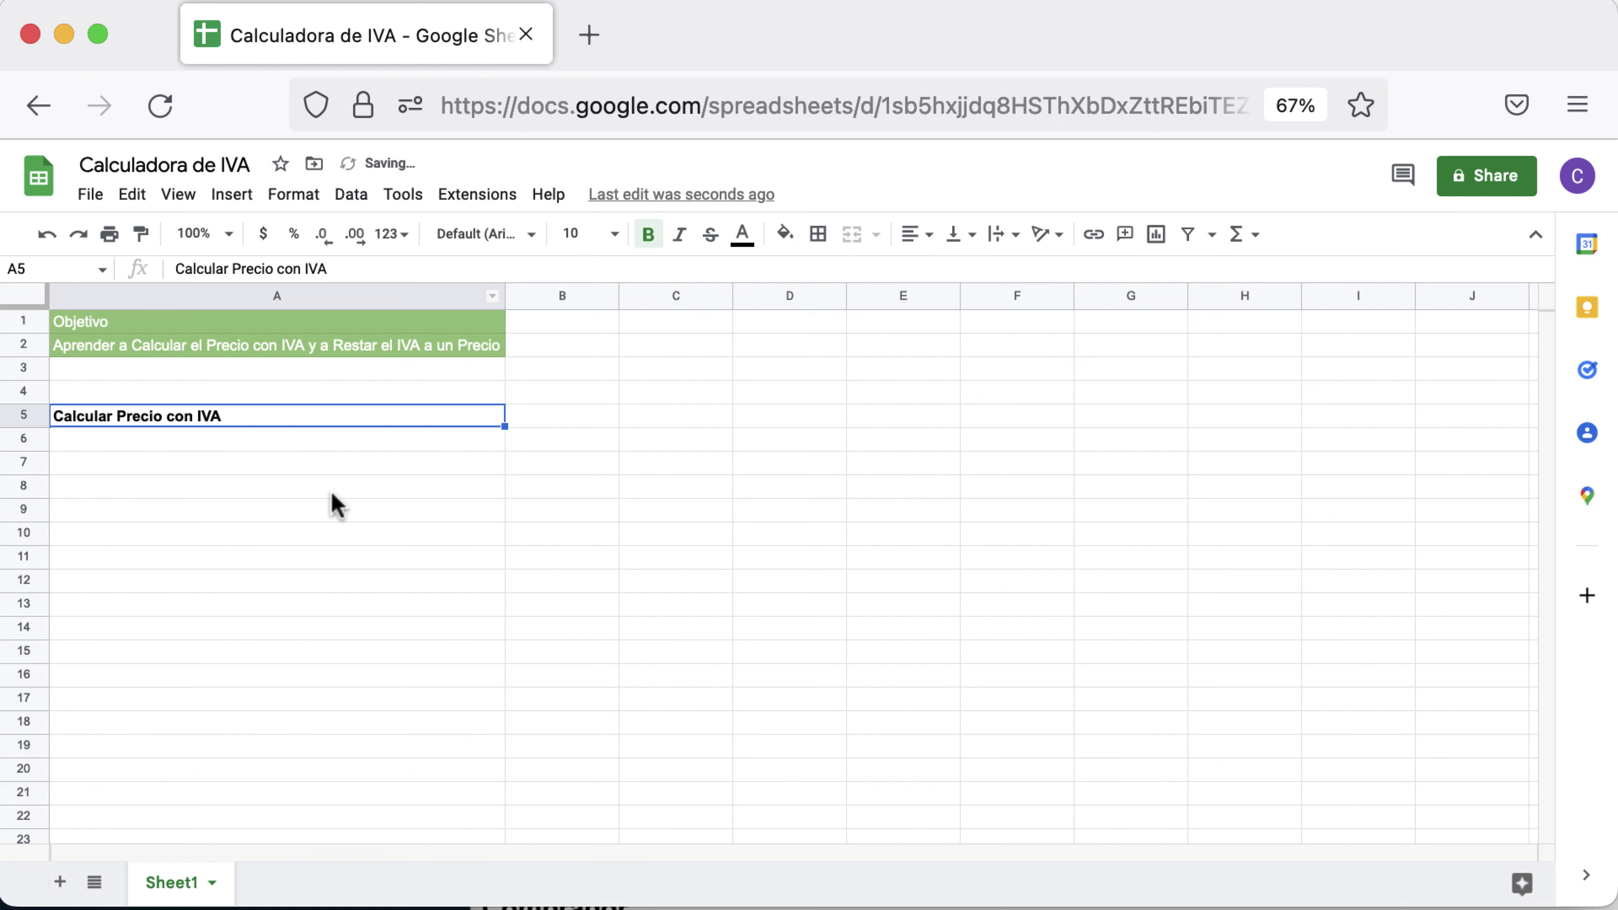
- Enter the labels Precio Neto, % IVA, IVA and Precio con IVA in A7:A10
{"action": "left_click", "coordinate": [231, 464]}
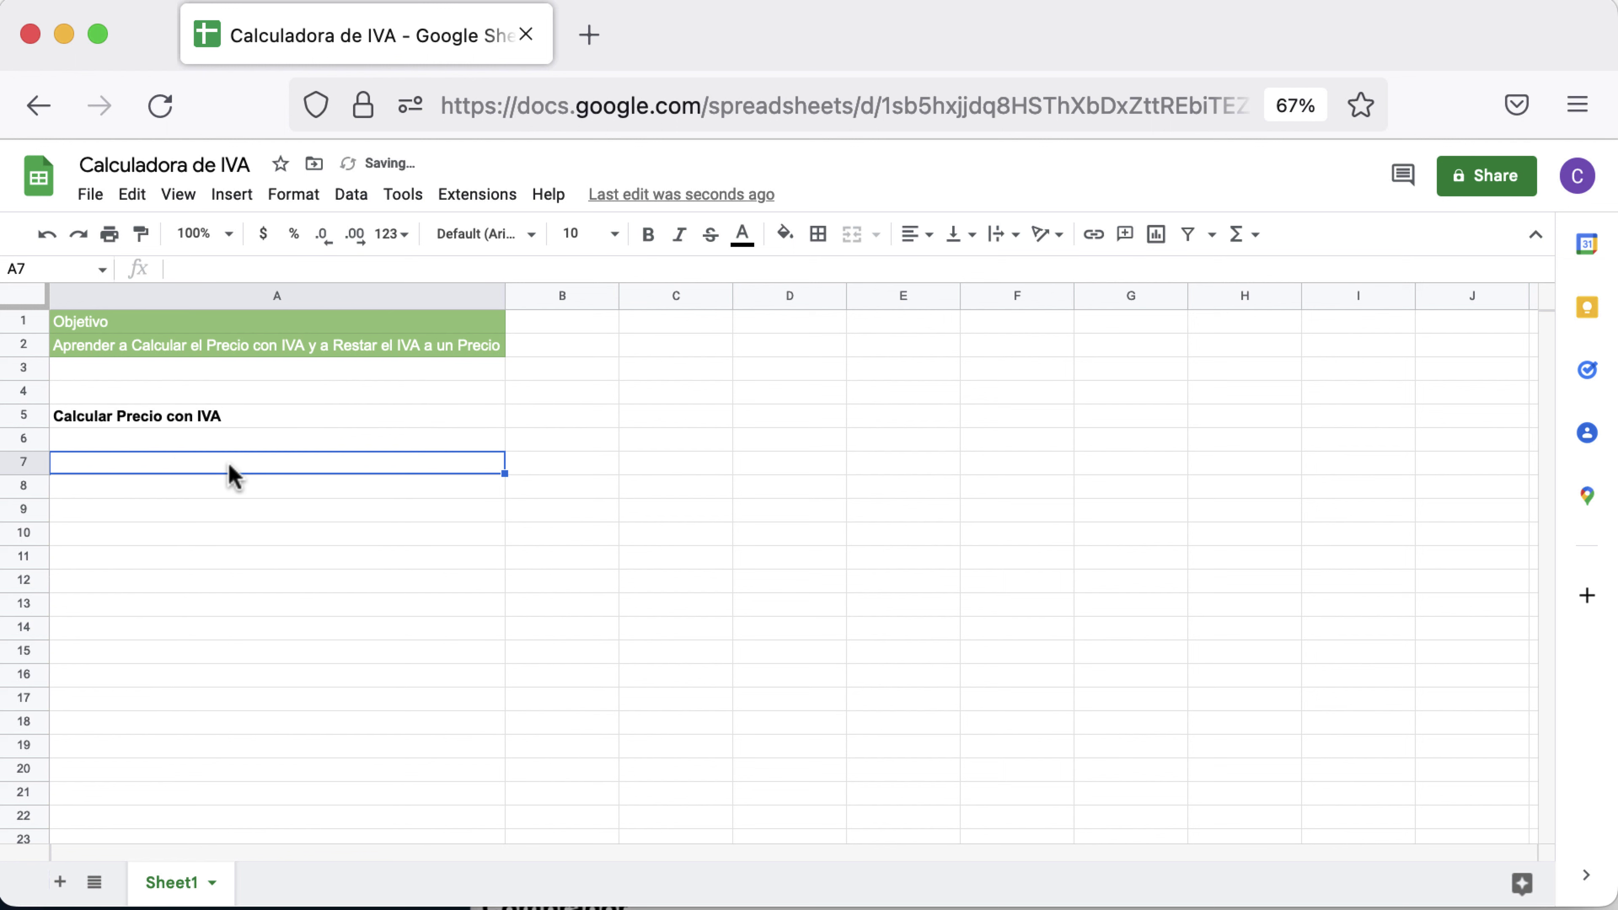
{"action": "type", "text": "Precio Neto"}
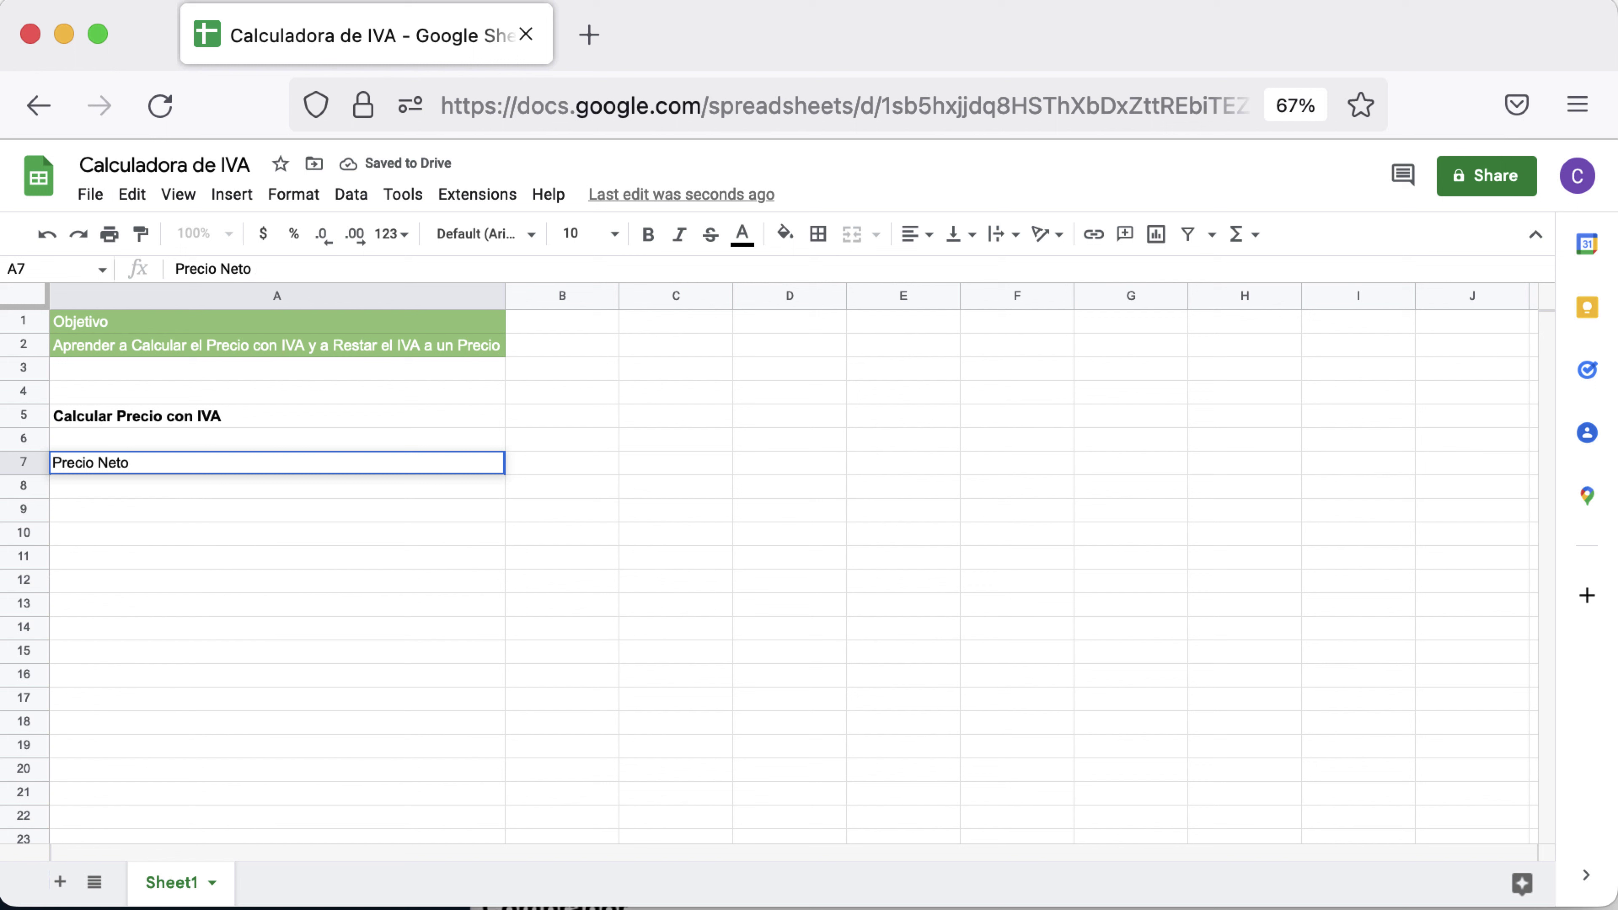
{"action": "key", "text": "Return"}
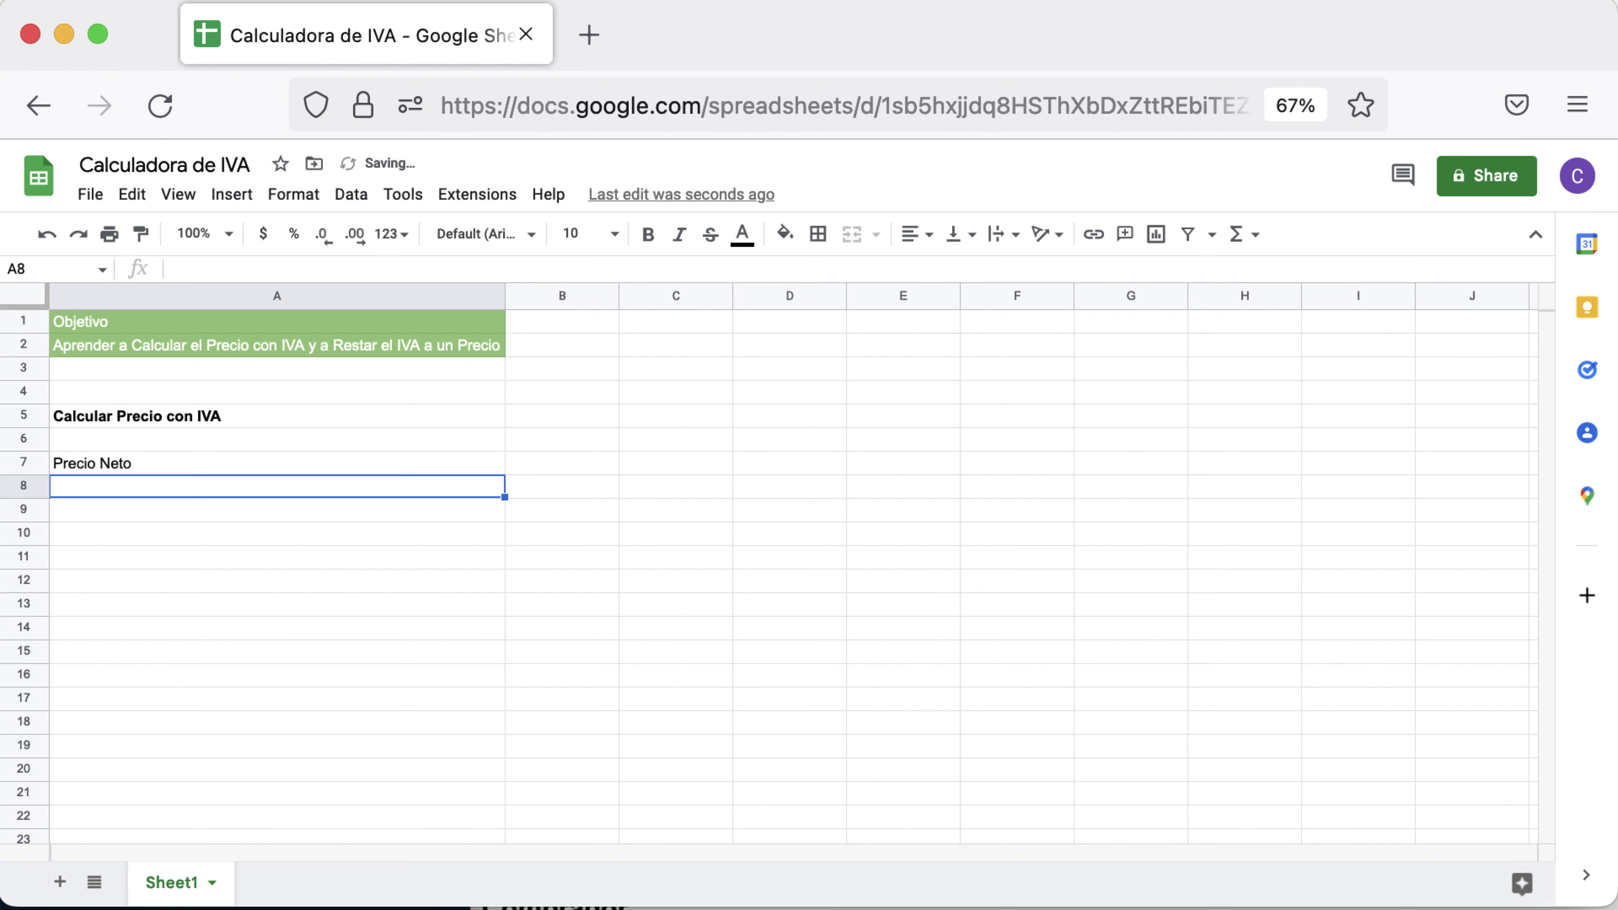
{"action": "type", "text": "% IVA"}
{"action": "key", "text": "Return"}
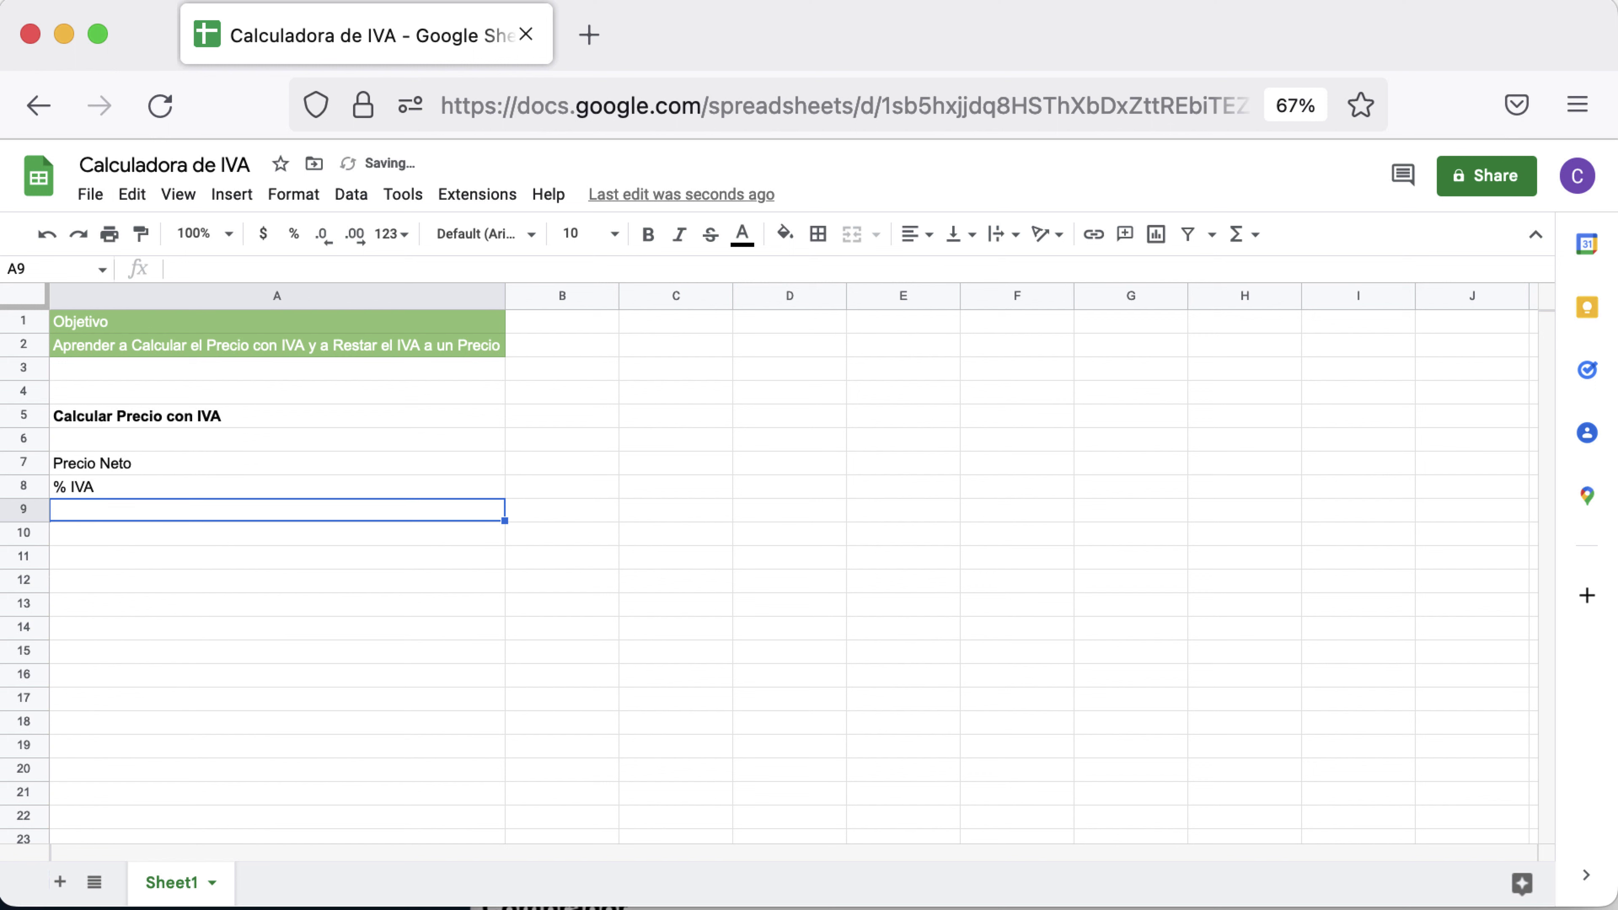
{"action": "type", "text": "IVA"}
{"action": "key", "text": "Return"}
{"action": "type", "text": "Precio v"}
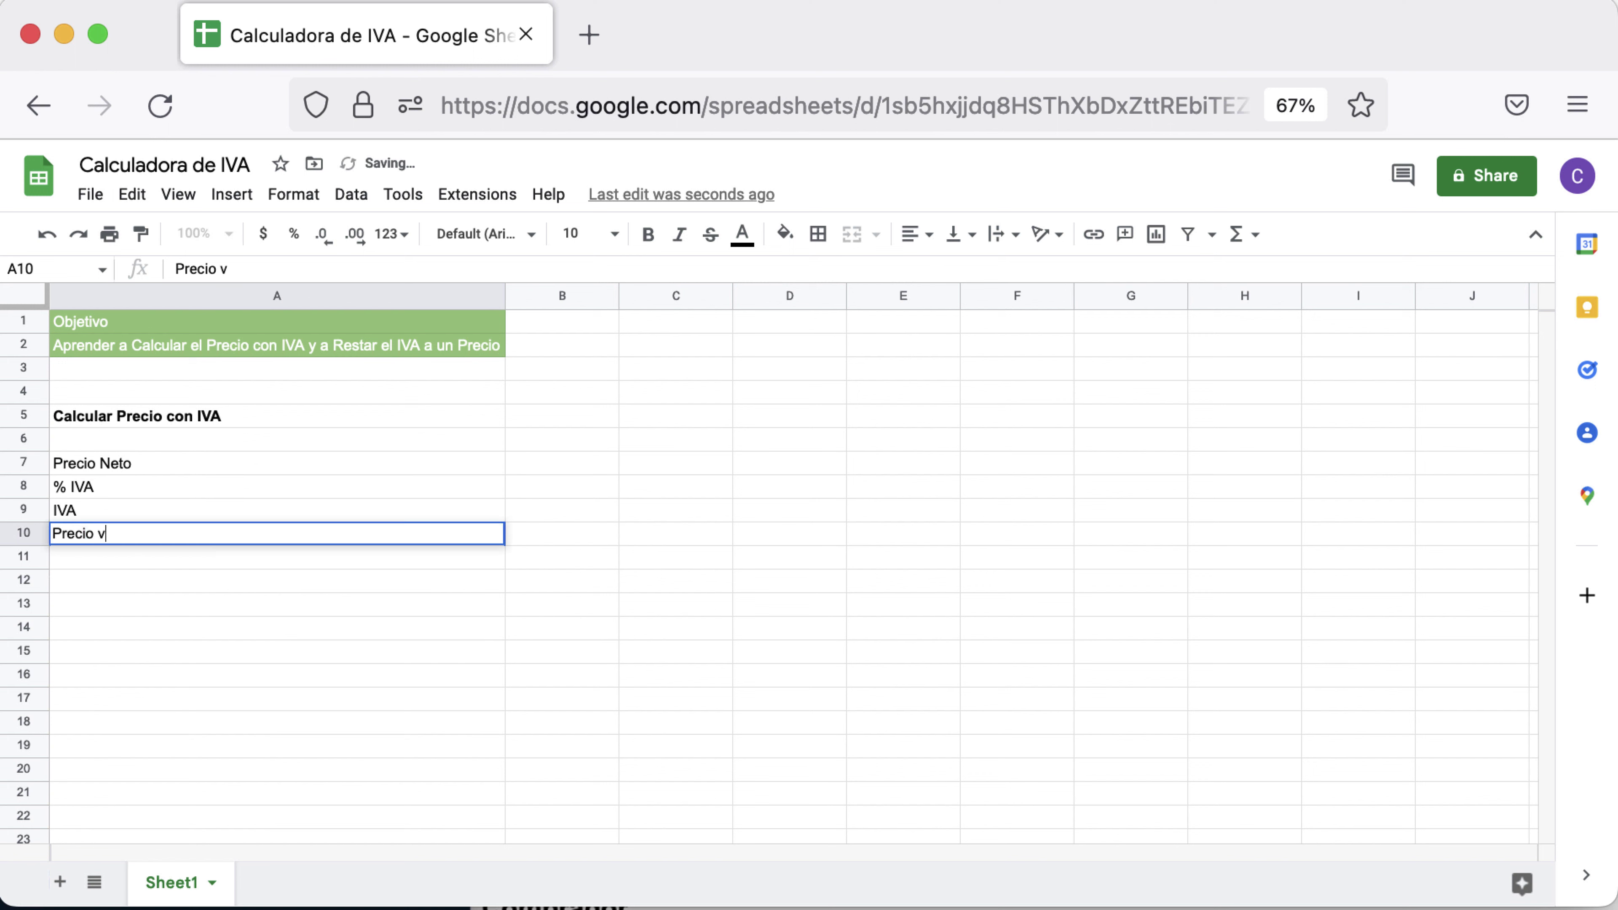
{"action": "key", "text": "BackSpace"}
{"action": "type", "text": "con IVA"}
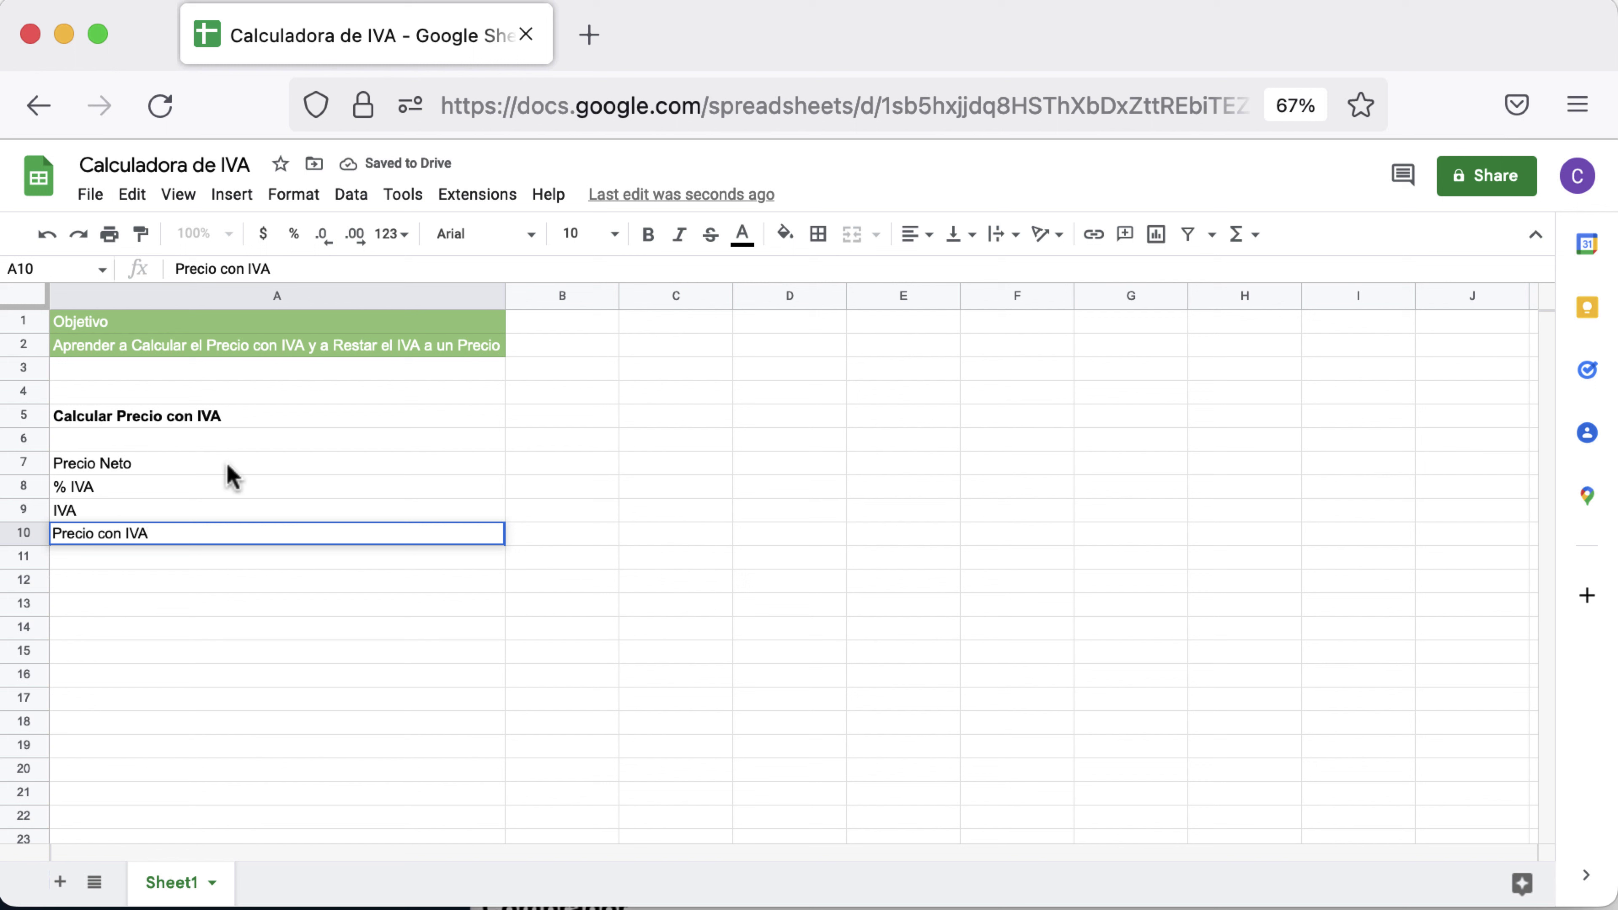
{"action": "left_click", "coordinate": [224, 578]}
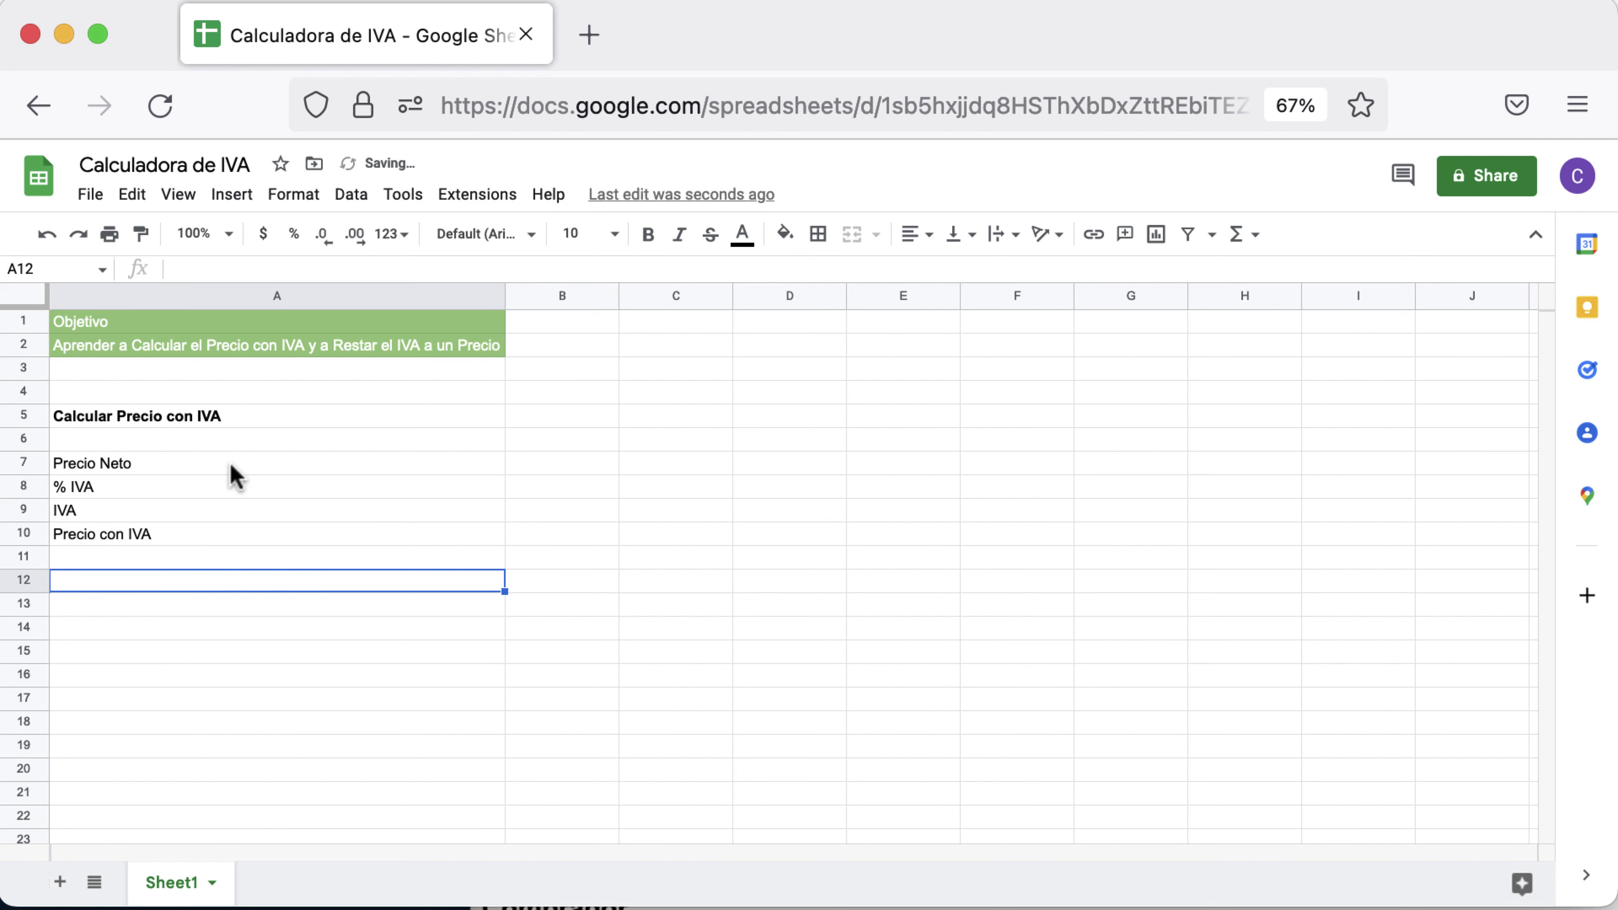
- Apply all borders to the A7:B10 table
{"action": "left_click_drag", "start_coordinate": [231, 469], "coordinate": [534, 539]}
{"action": "left_click", "coordinate": [819, 234]}
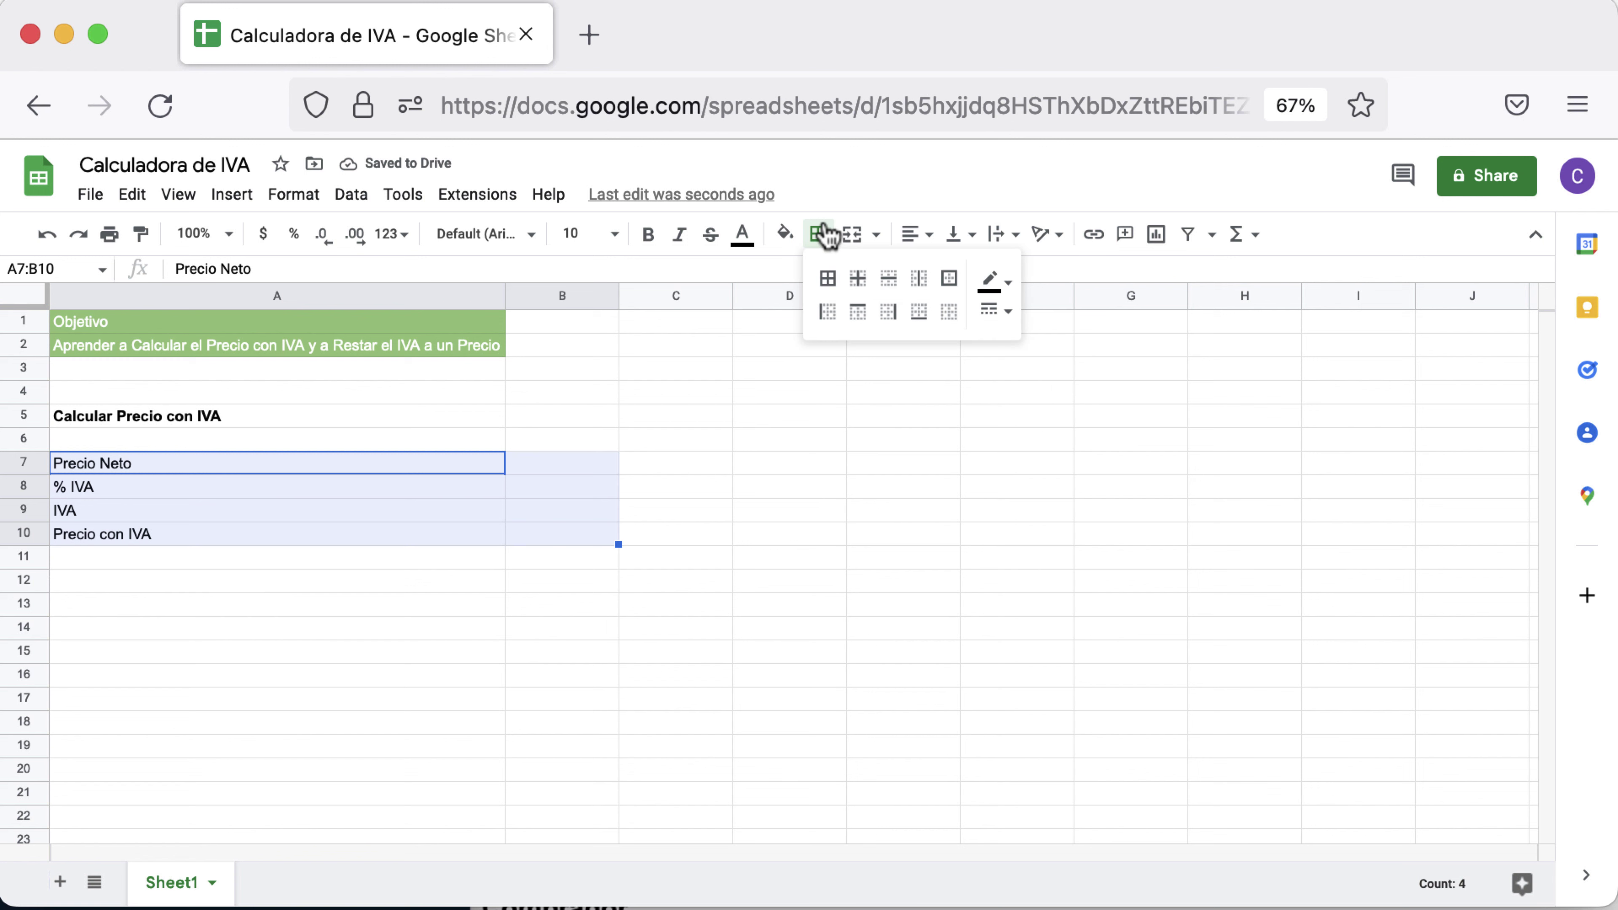
{"action": "left_click", "coordinate": [827, 278]}
- Make the Precio con IVA row A10:B10 bold
{"action": "left_click", "coordinate": [274, 539]}
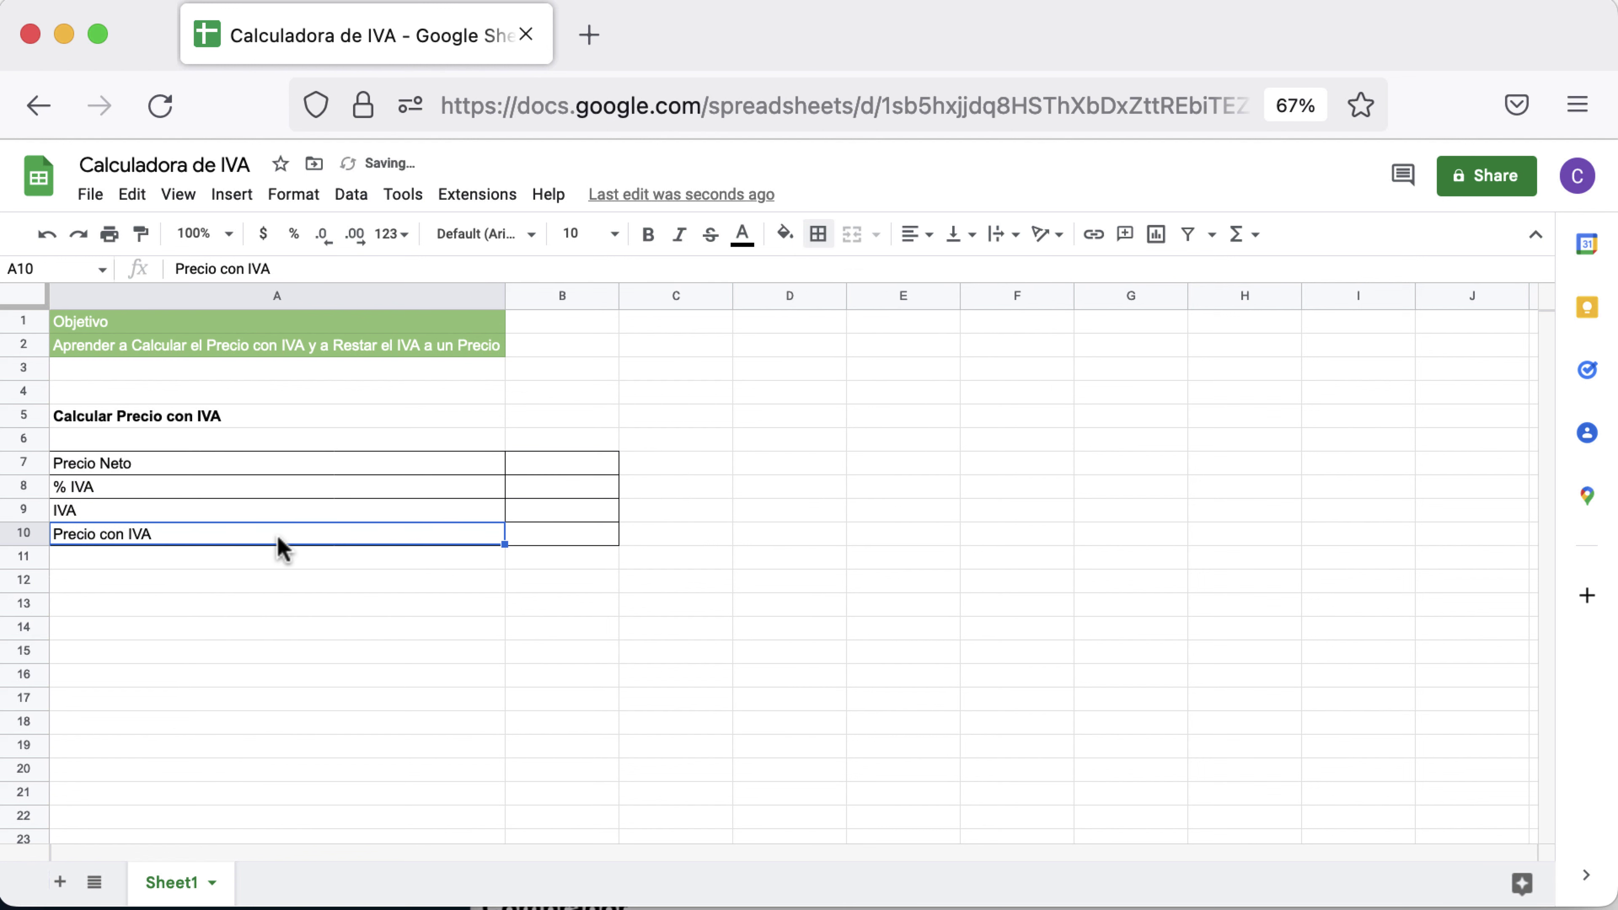
{"action": "left_click_drag", "start_coordinate": [281, 549], "coordinate": [516, 539]}
{"action": "left_click", "coordinate": [653, 239]}
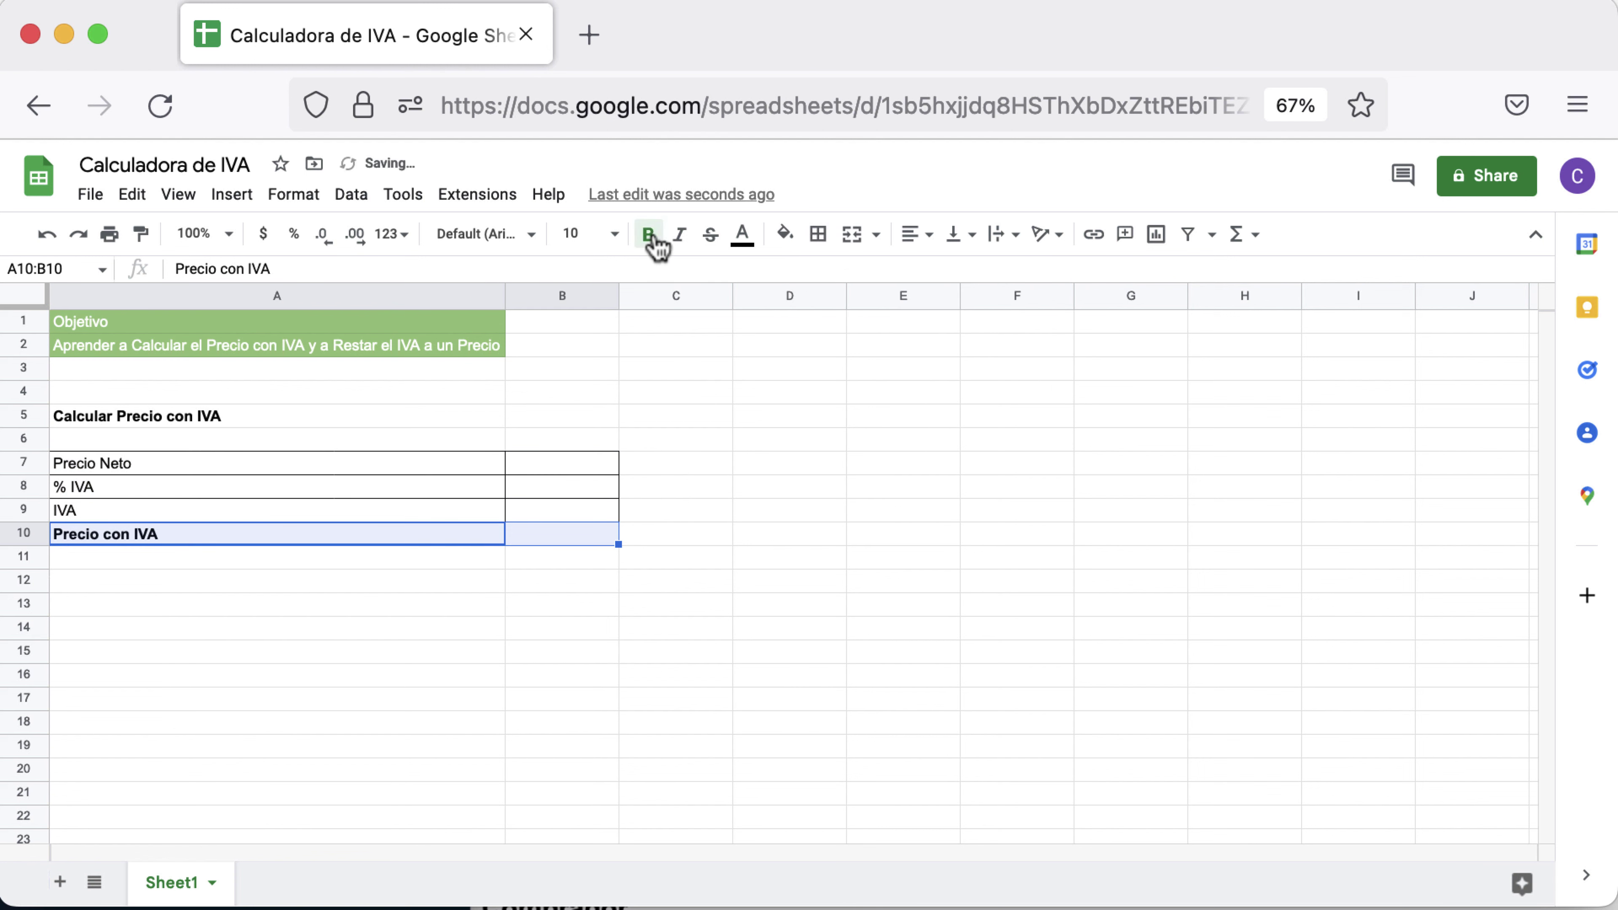
{"action": "left_click", "coordinate": [582, 687]}
{"action": "left_click", "coordinate": [578, 469]}
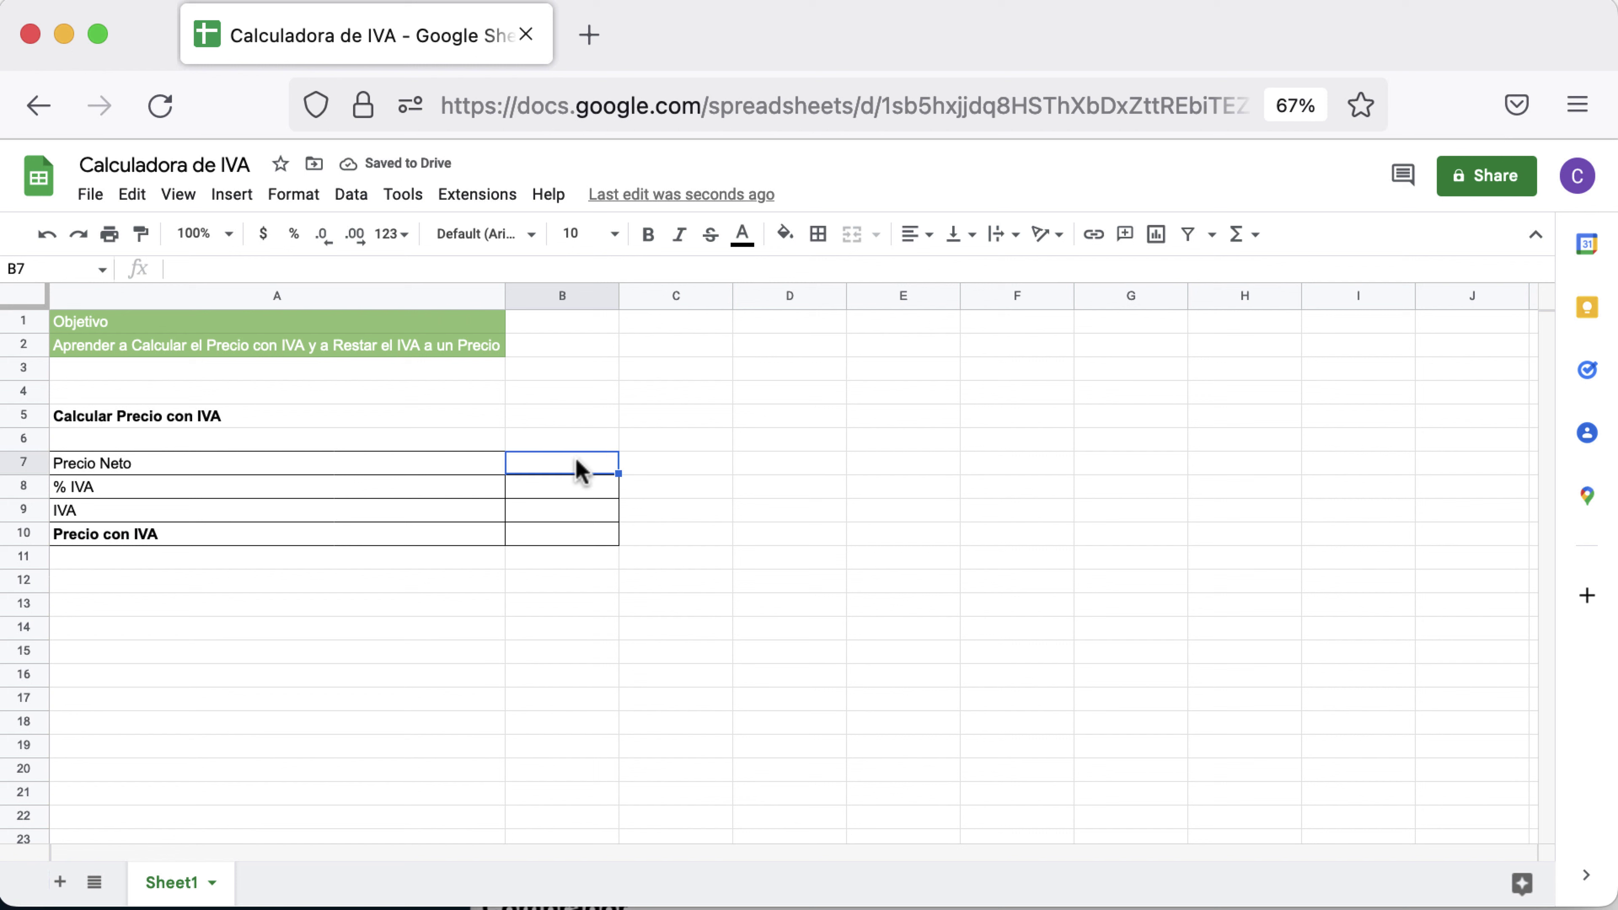
- Enter 50 in B7 and 21% in B8, formatting B7:B10 as currency
{"action": "type", "text": "50"}
{"action": "key", "text": "Return"}
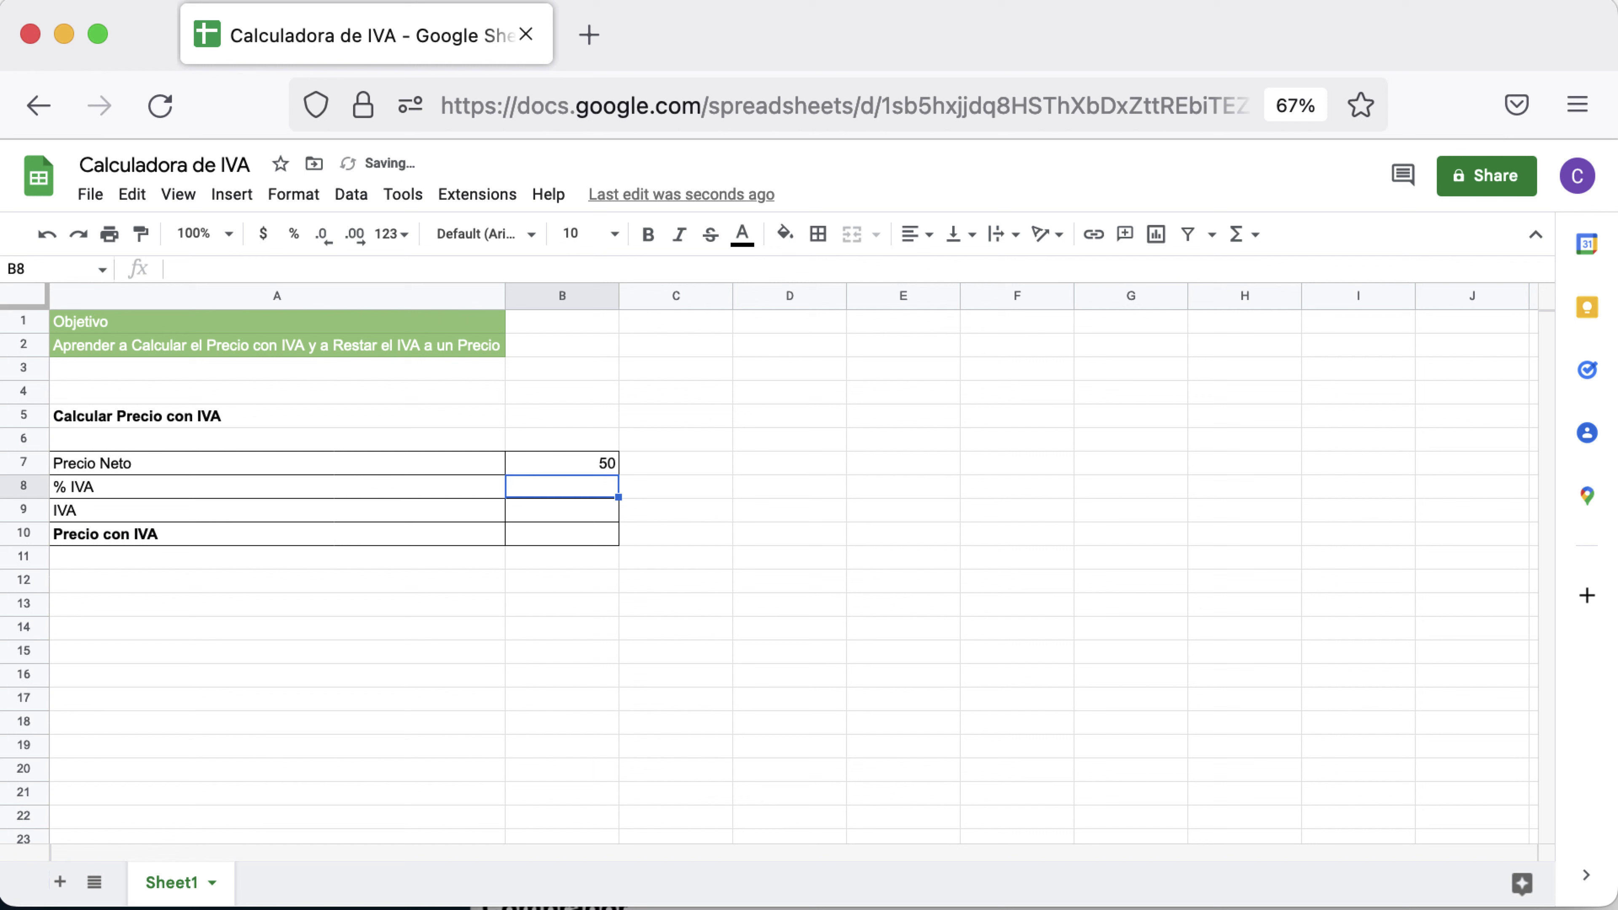
{"action": "type", "text": "21%"}
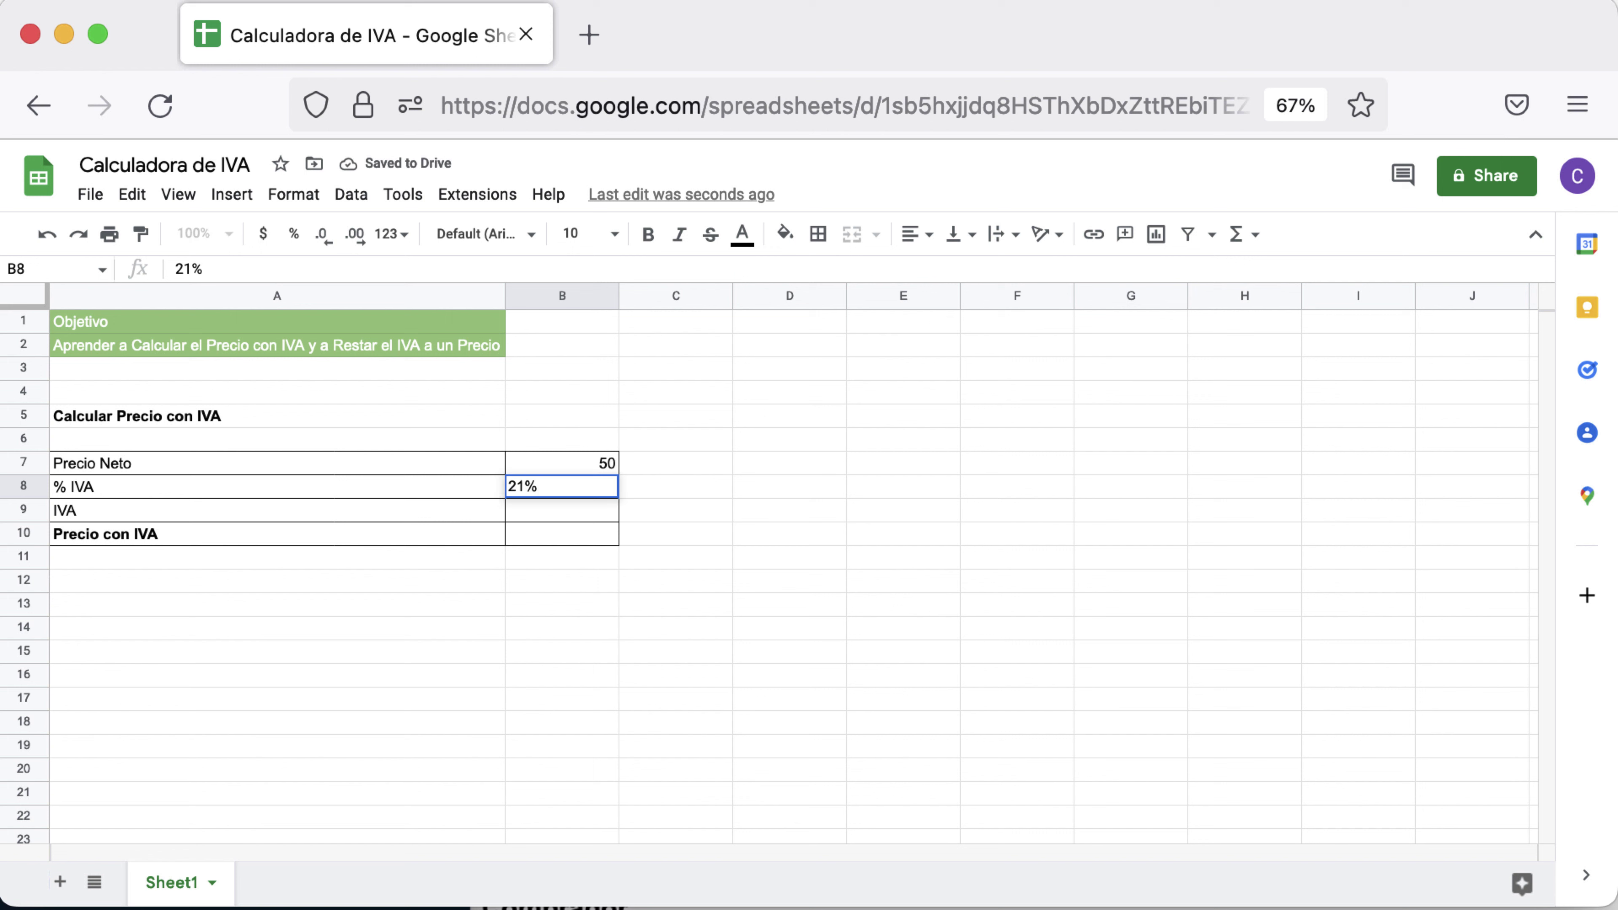
{"action": "key", "text": "Return"}
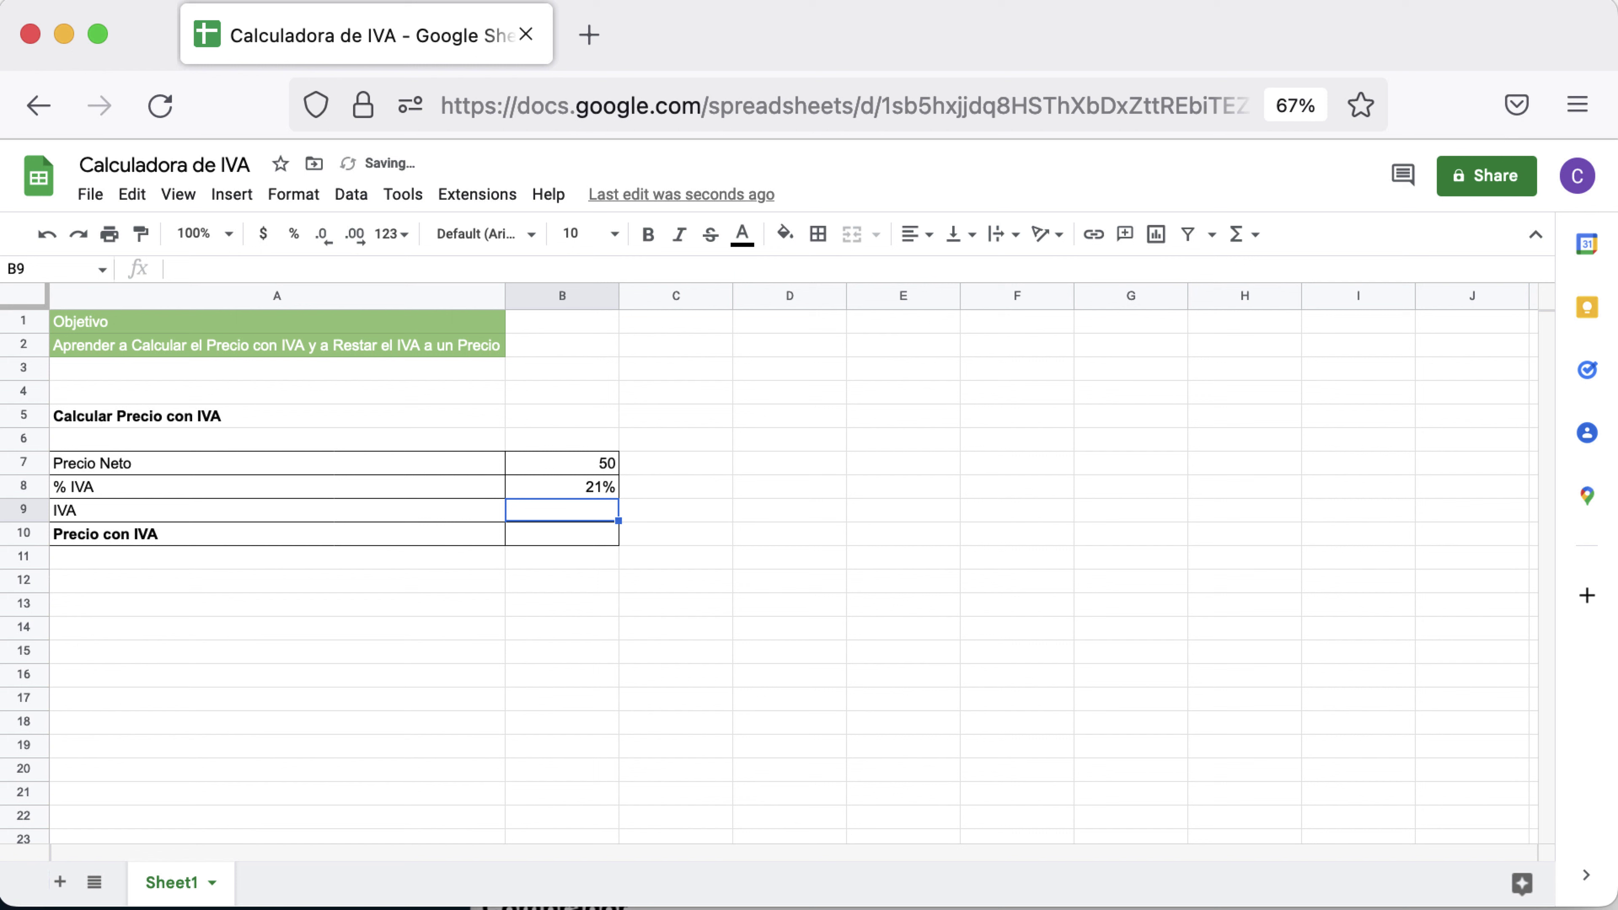
{"action": "left_click_drag", "start_coordinate": [577, 469], "coordinate": [592, 545]}
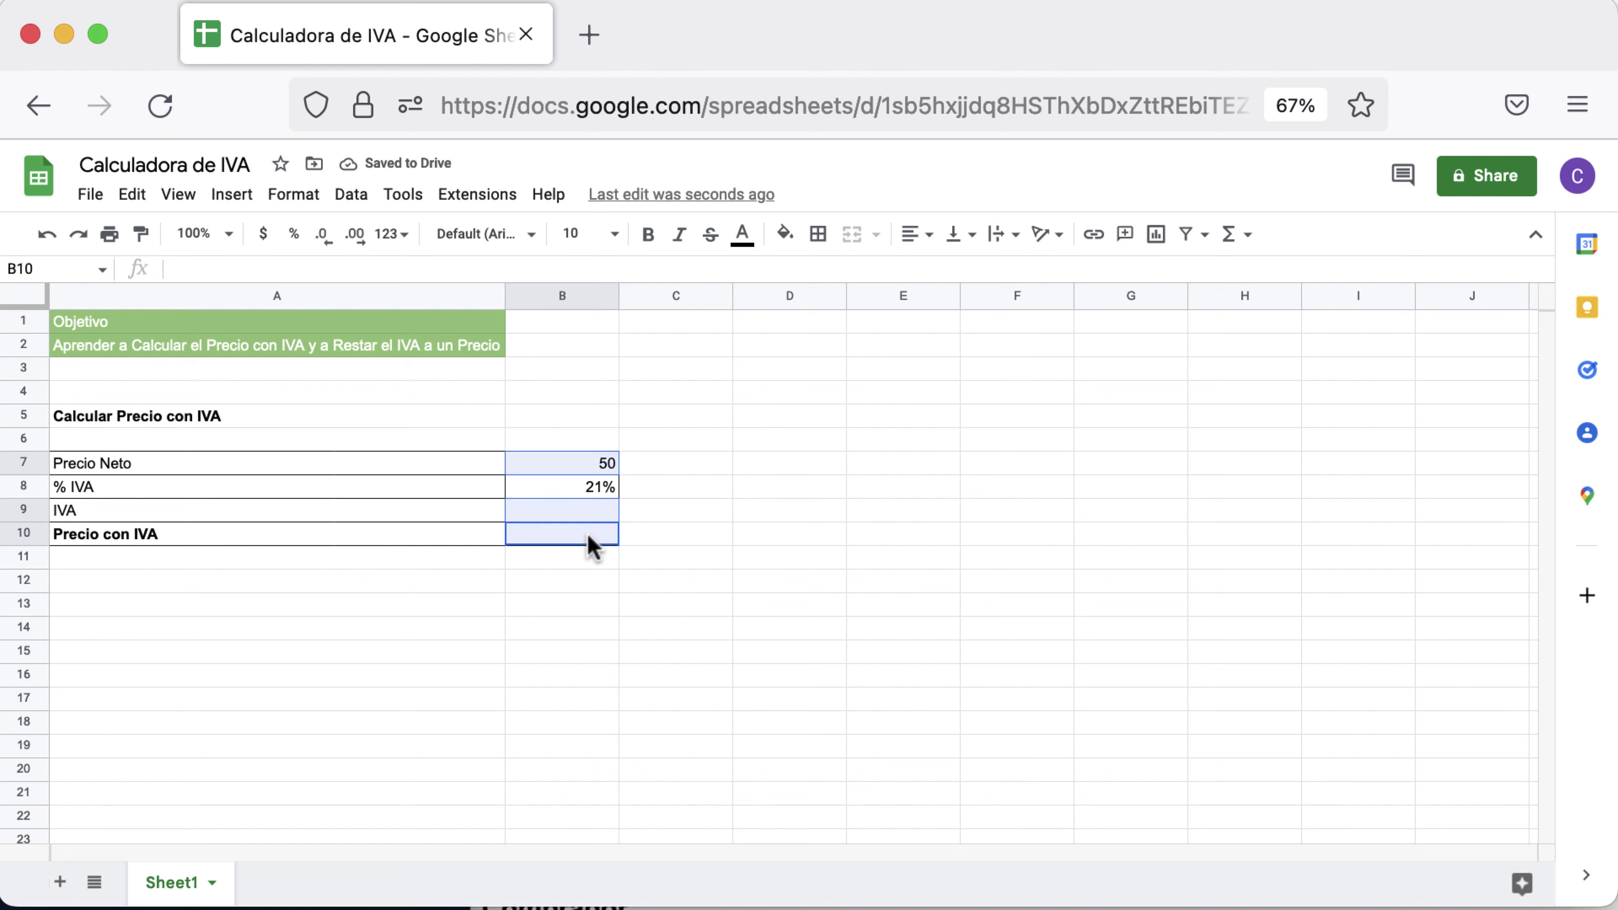
{"action": "left_click", "coordinate": [263, 234]}
{"action": "left_click", "coordinate": [500, 631]}
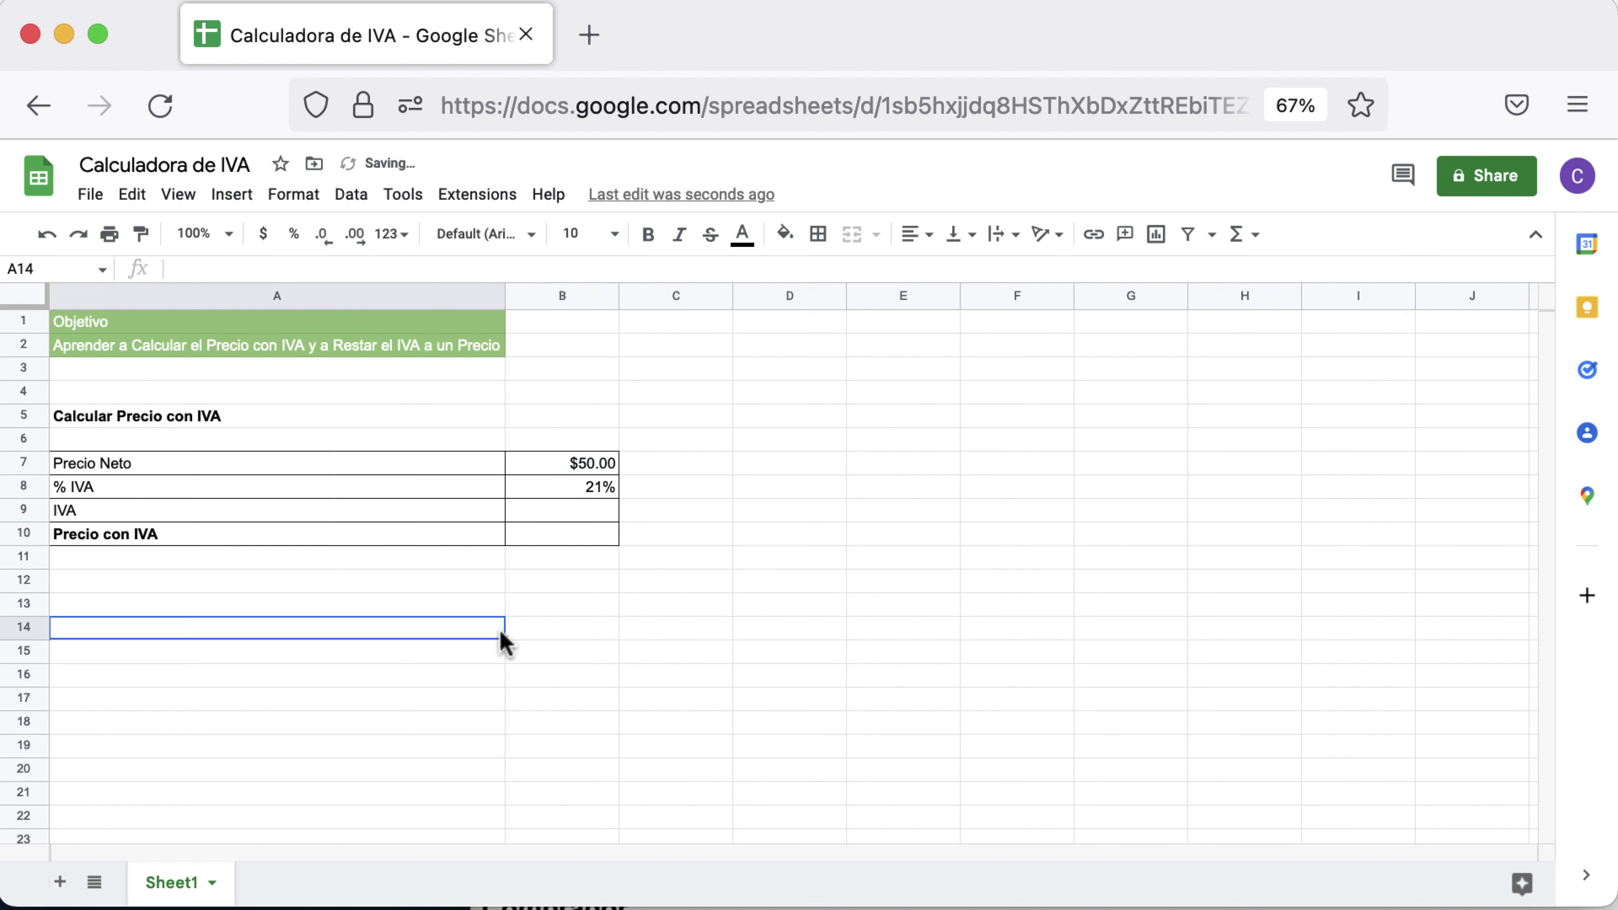
- Enter =B8*B7 in B9 to compute the IVA amount of $10.50
{"action": "left_click", "coordinate": [609, 518]}
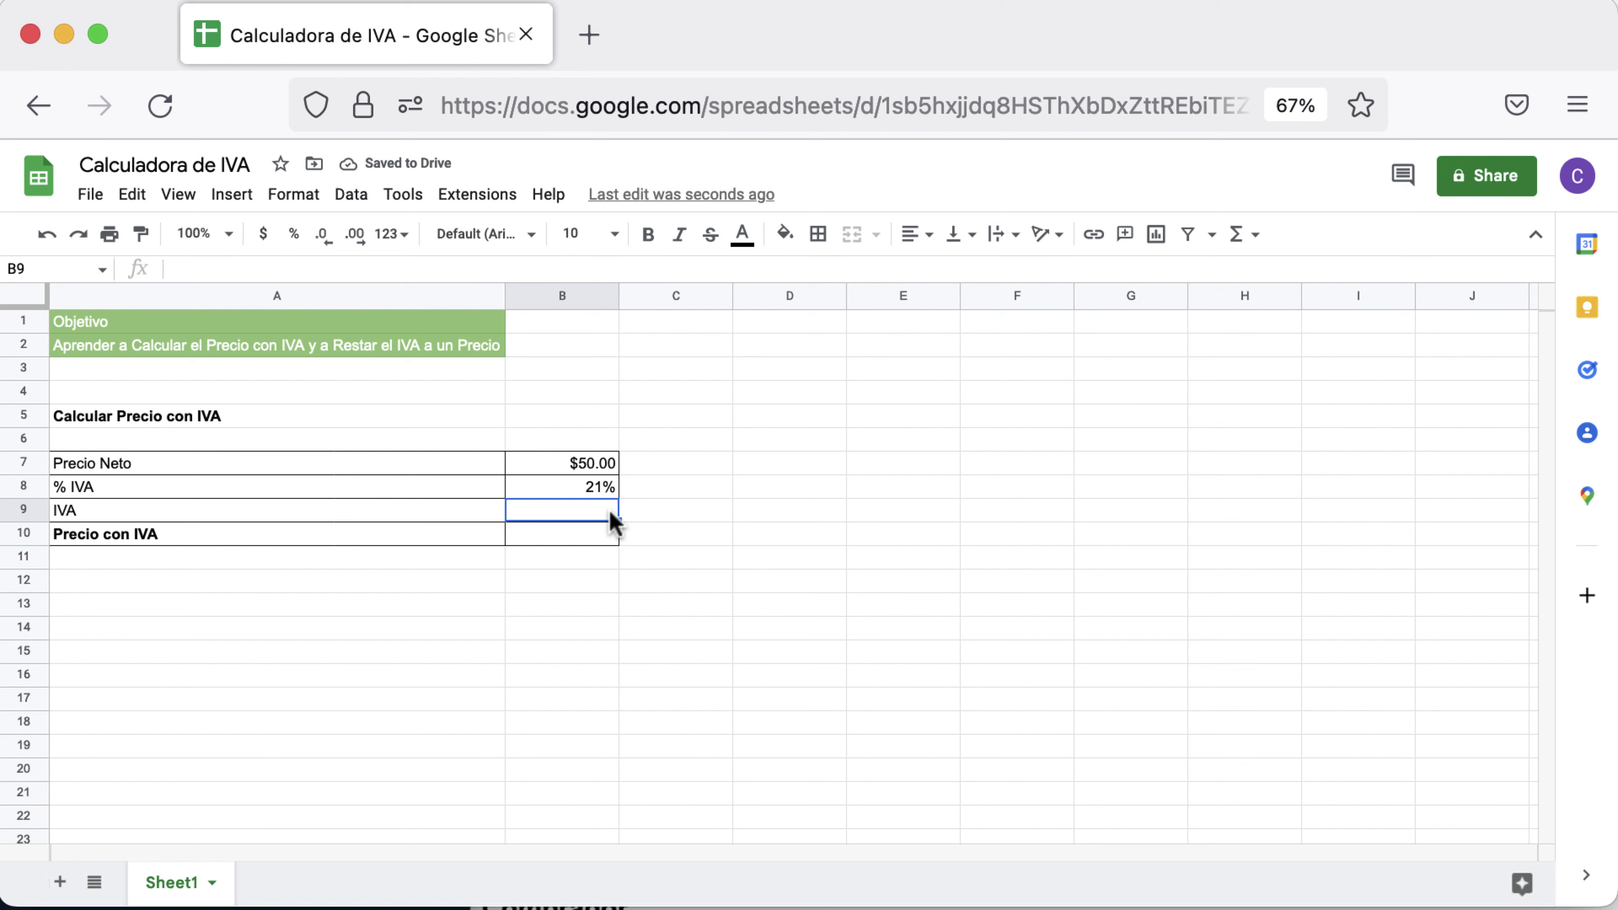
{"action": "type", "text": "="}
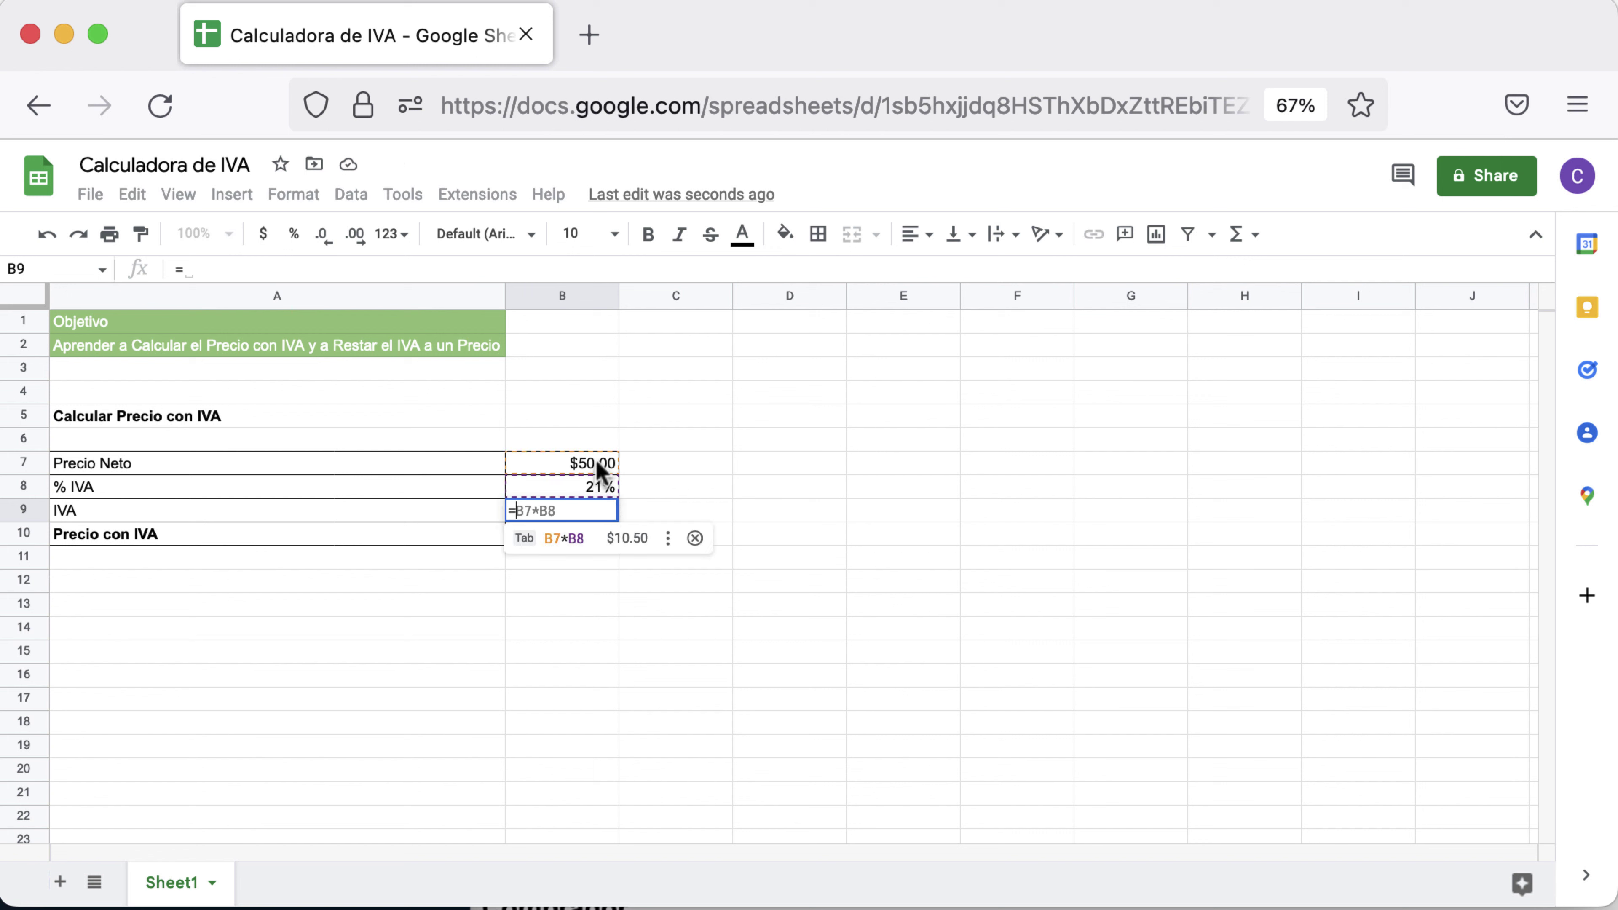
{"action": "left_click", "coordinate": [599, 465]}
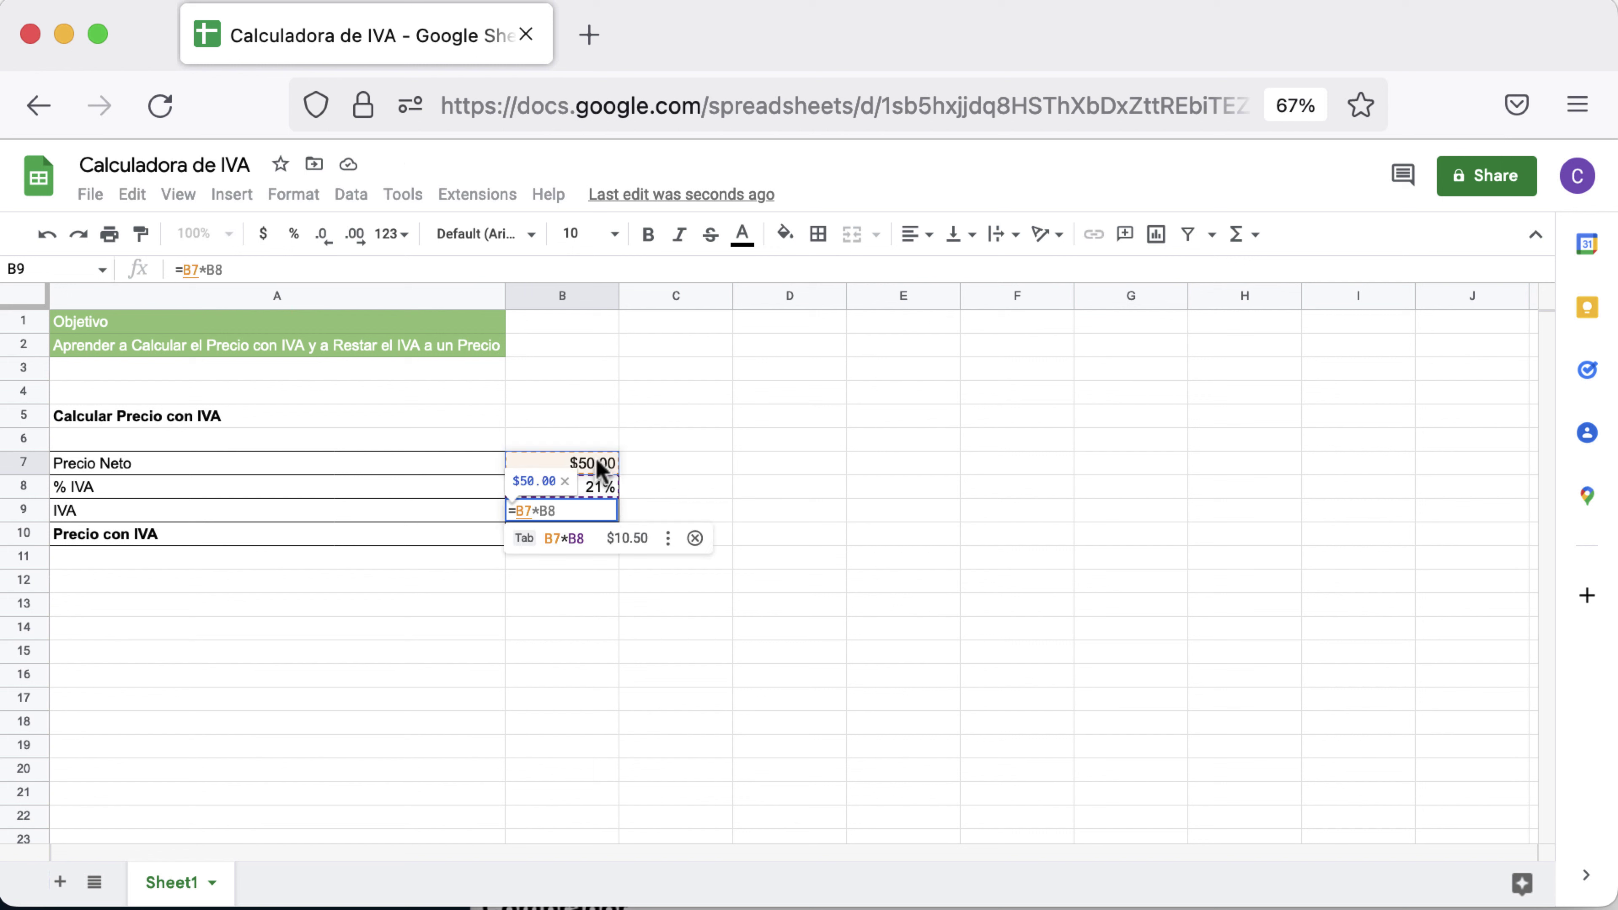
{"action": "left_click", "coordinate": [599, 487]}
{"action": "type", "text": "*"}
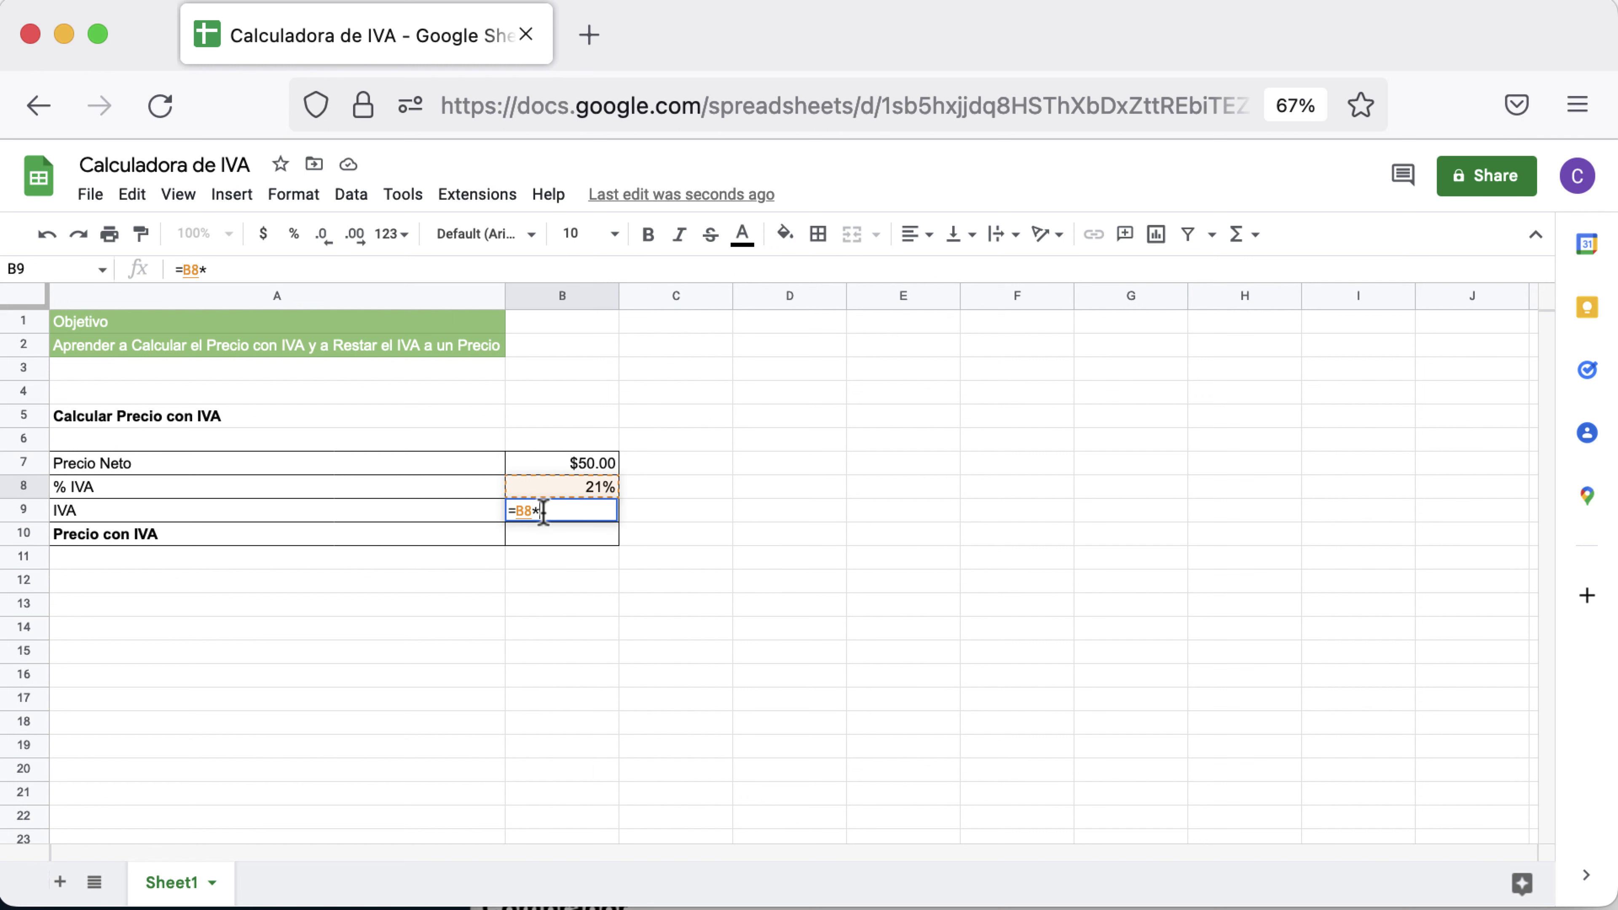
{"action": "left_click", "coordinate": [598, 466]}
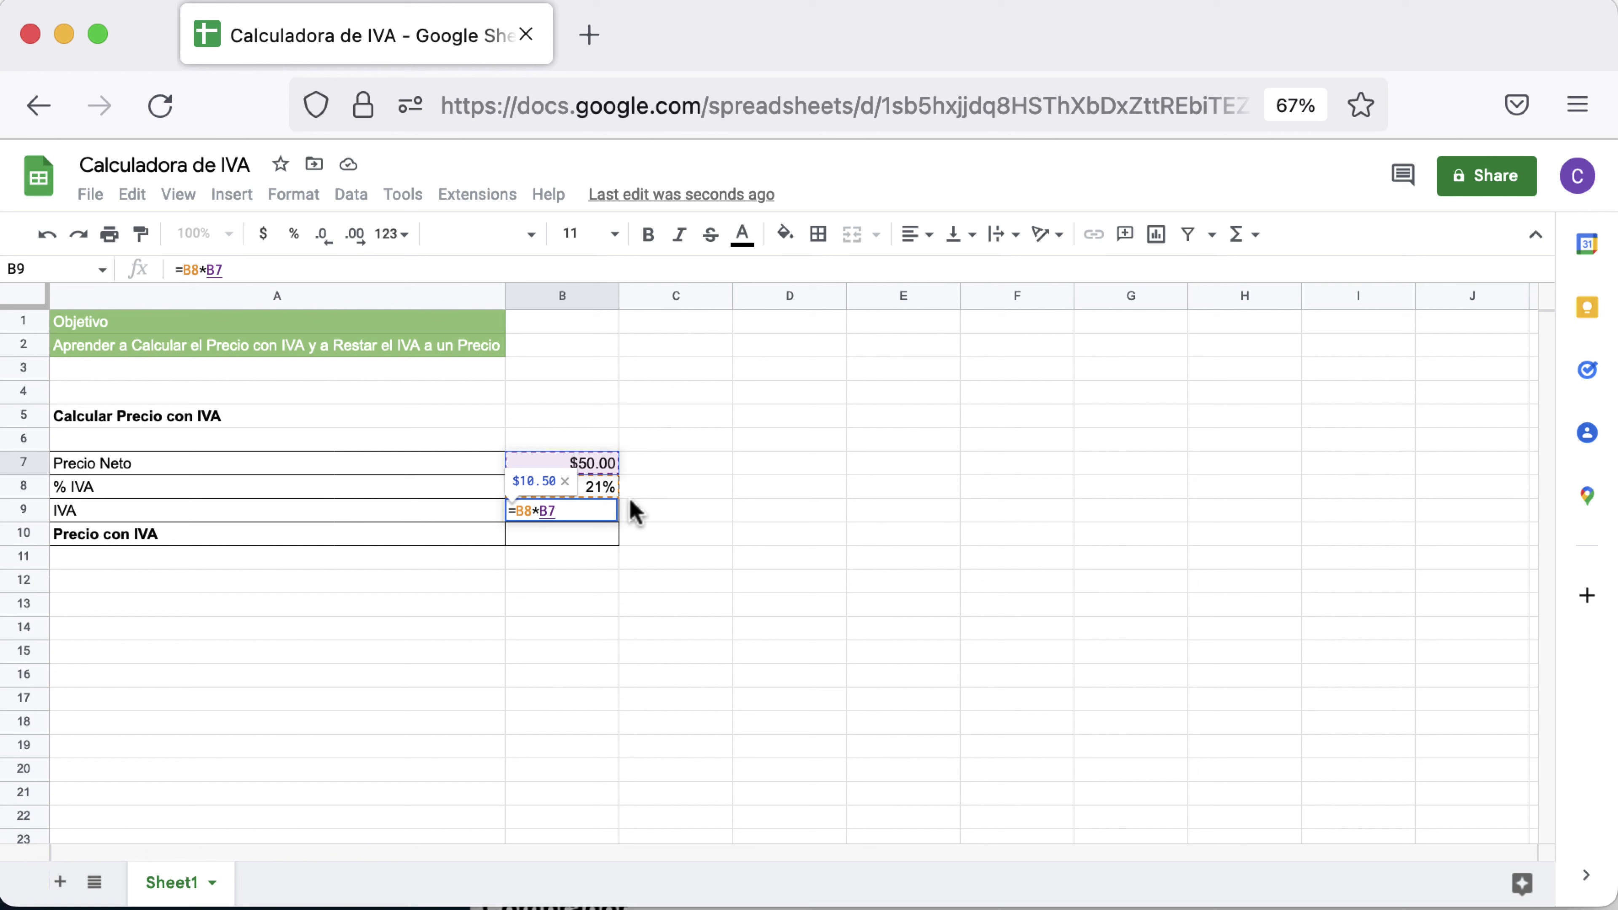
{"action": "key", "text": "Return"}
{"action": "key", "text": "Escape"}
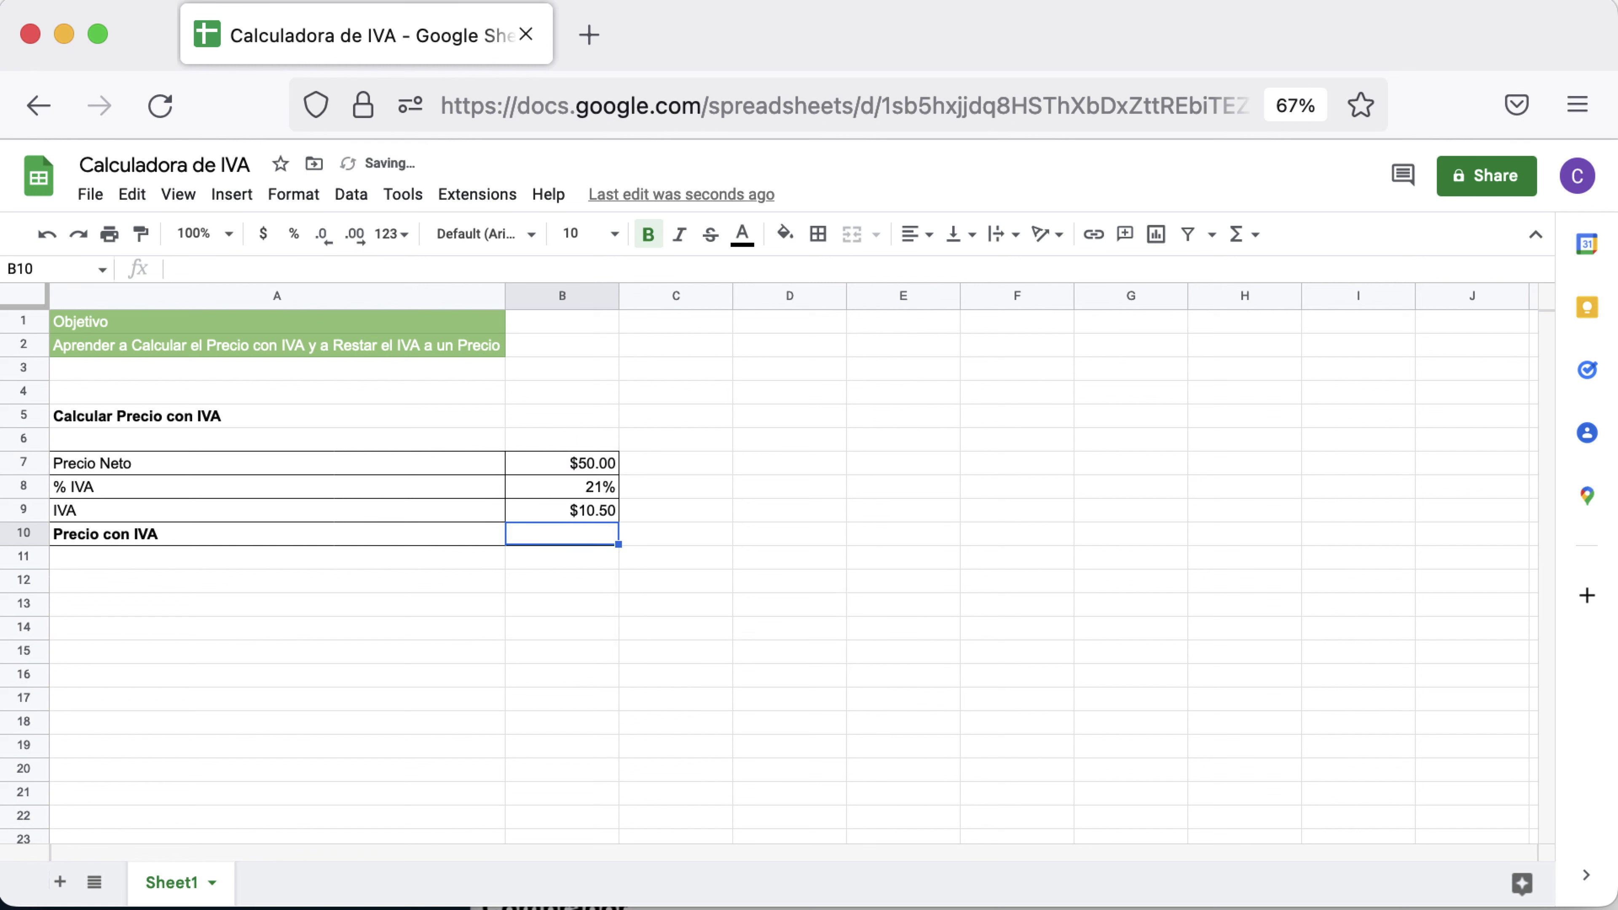
- Enter =SUM(B7,B9) in B10 for a price with IVA of $60.50
{"action": "type", "text": "=SUM("}
{"action": "left_click_drag", "start_coordinate": [592, 464], "coordinate": [608, 514]}
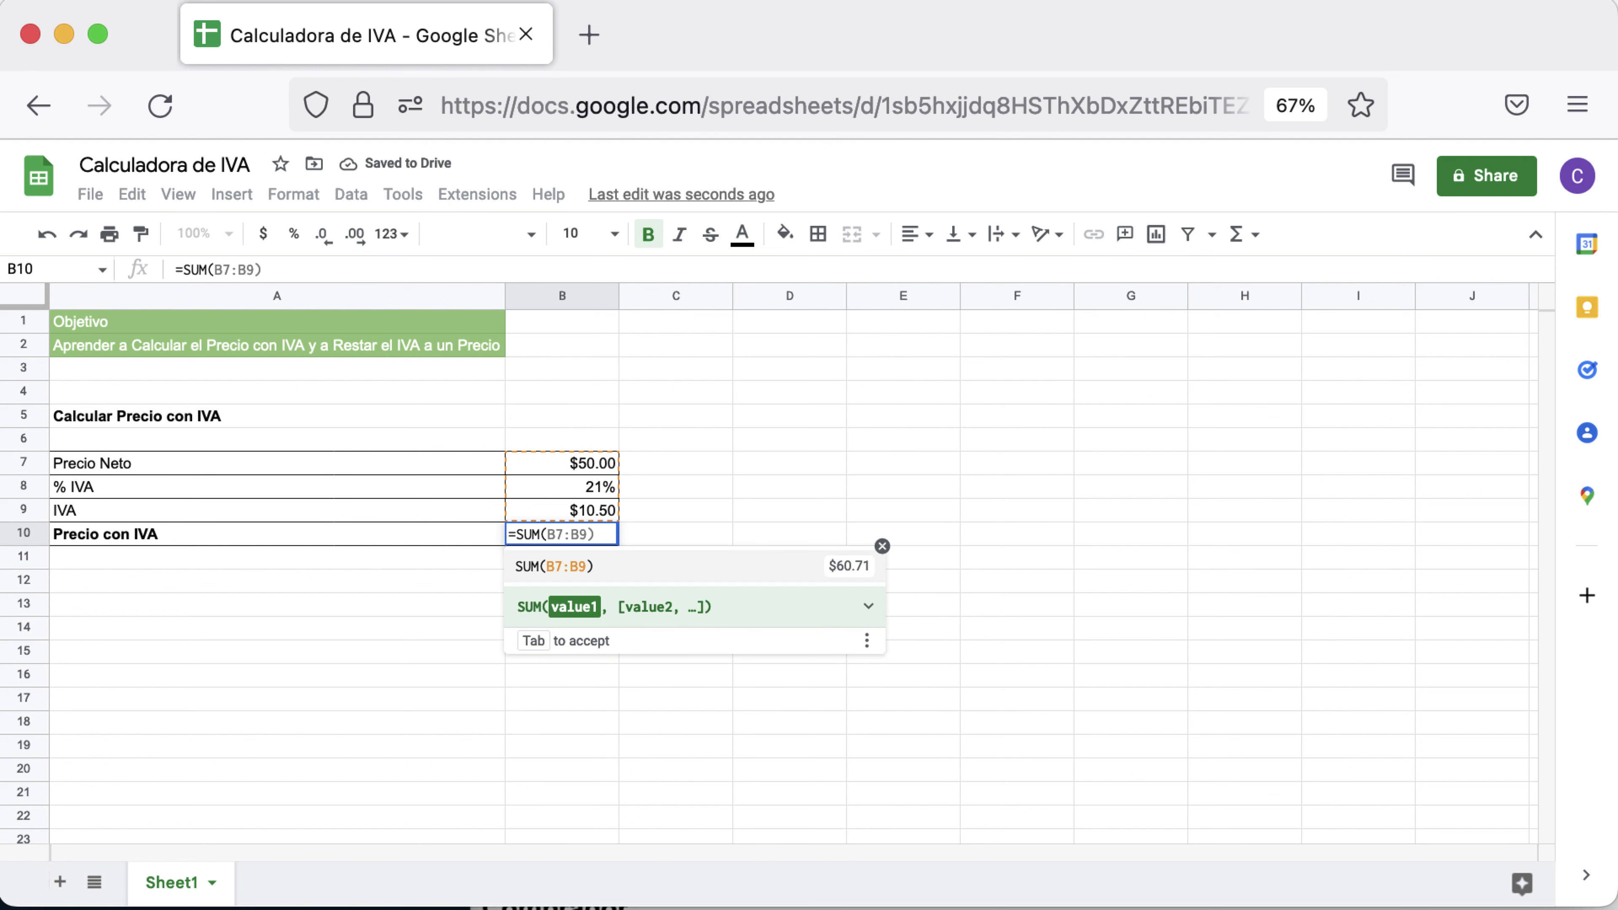
{"action": "left_click", "coordinate": [584, 465]}
{"action": "type", "text": ","}
{"action": "left_click", "coordinate": [605, 512]}
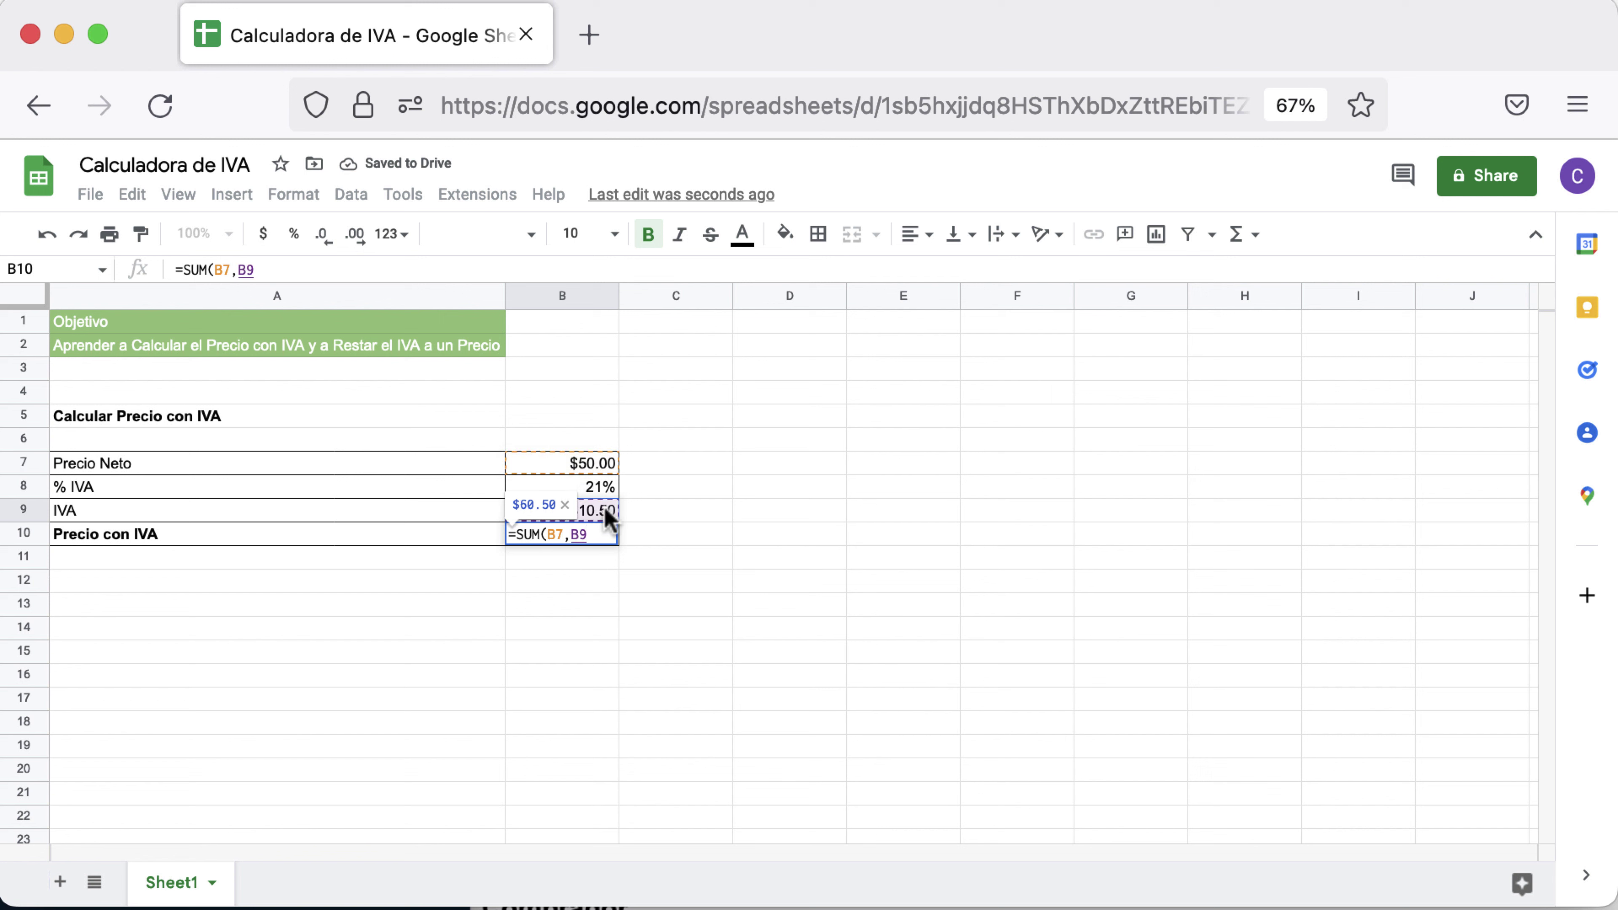
{"action": "key", "text": "Return"}
{"action": "key", "text": "Up"}
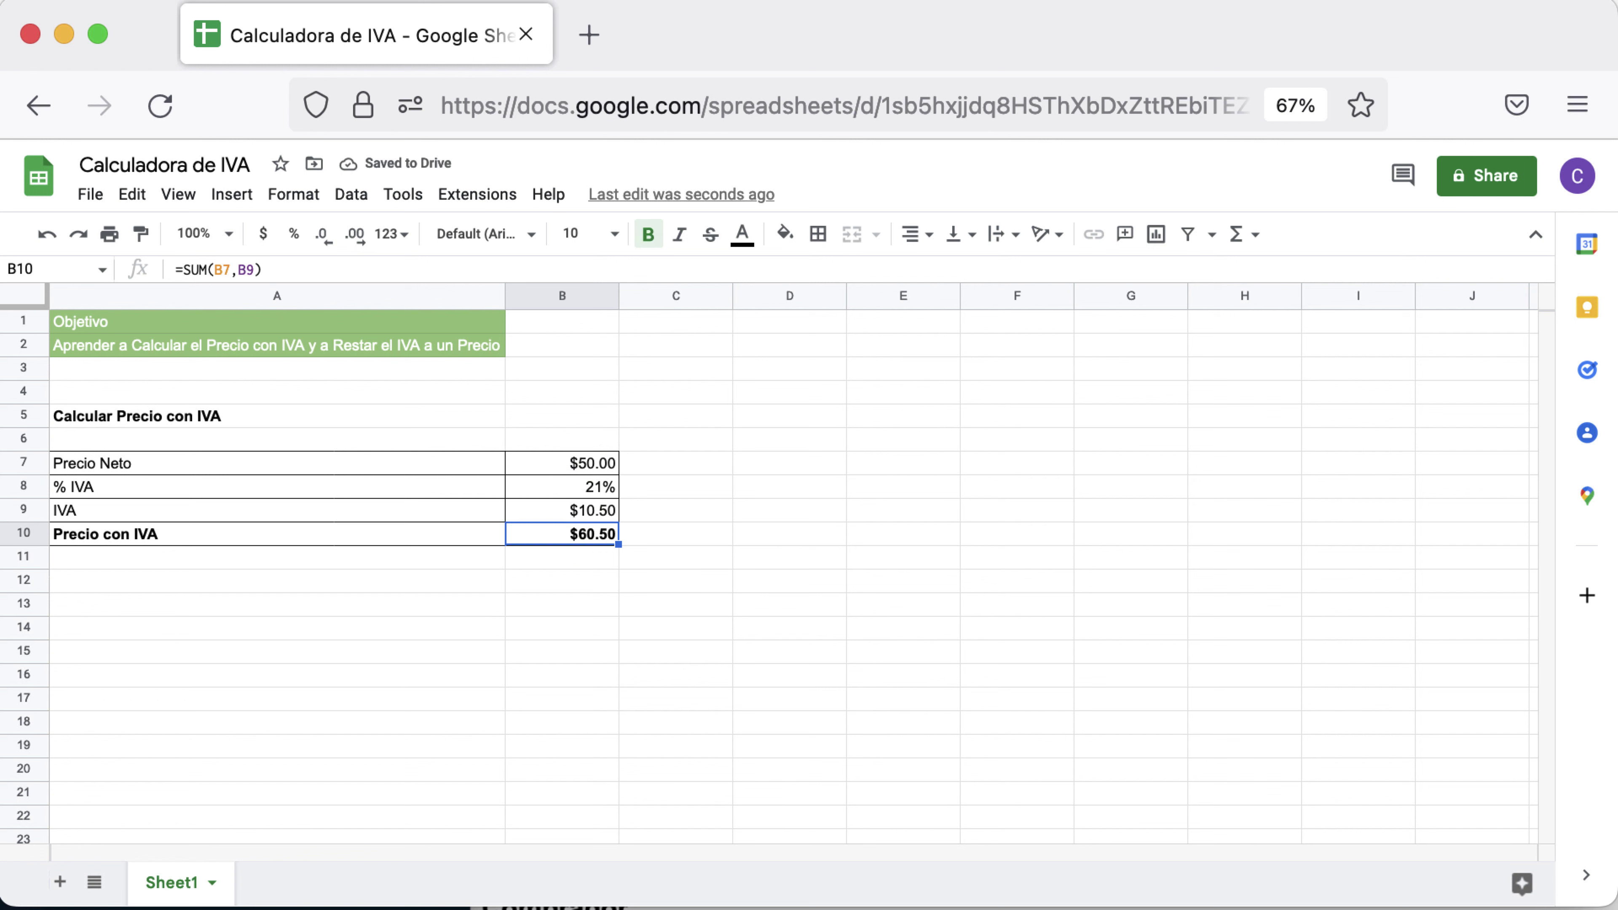
{"action": "key", "text": "Up"}
{"action": "key", "text": "Up"}
{"action": "key", "text": "Up"}
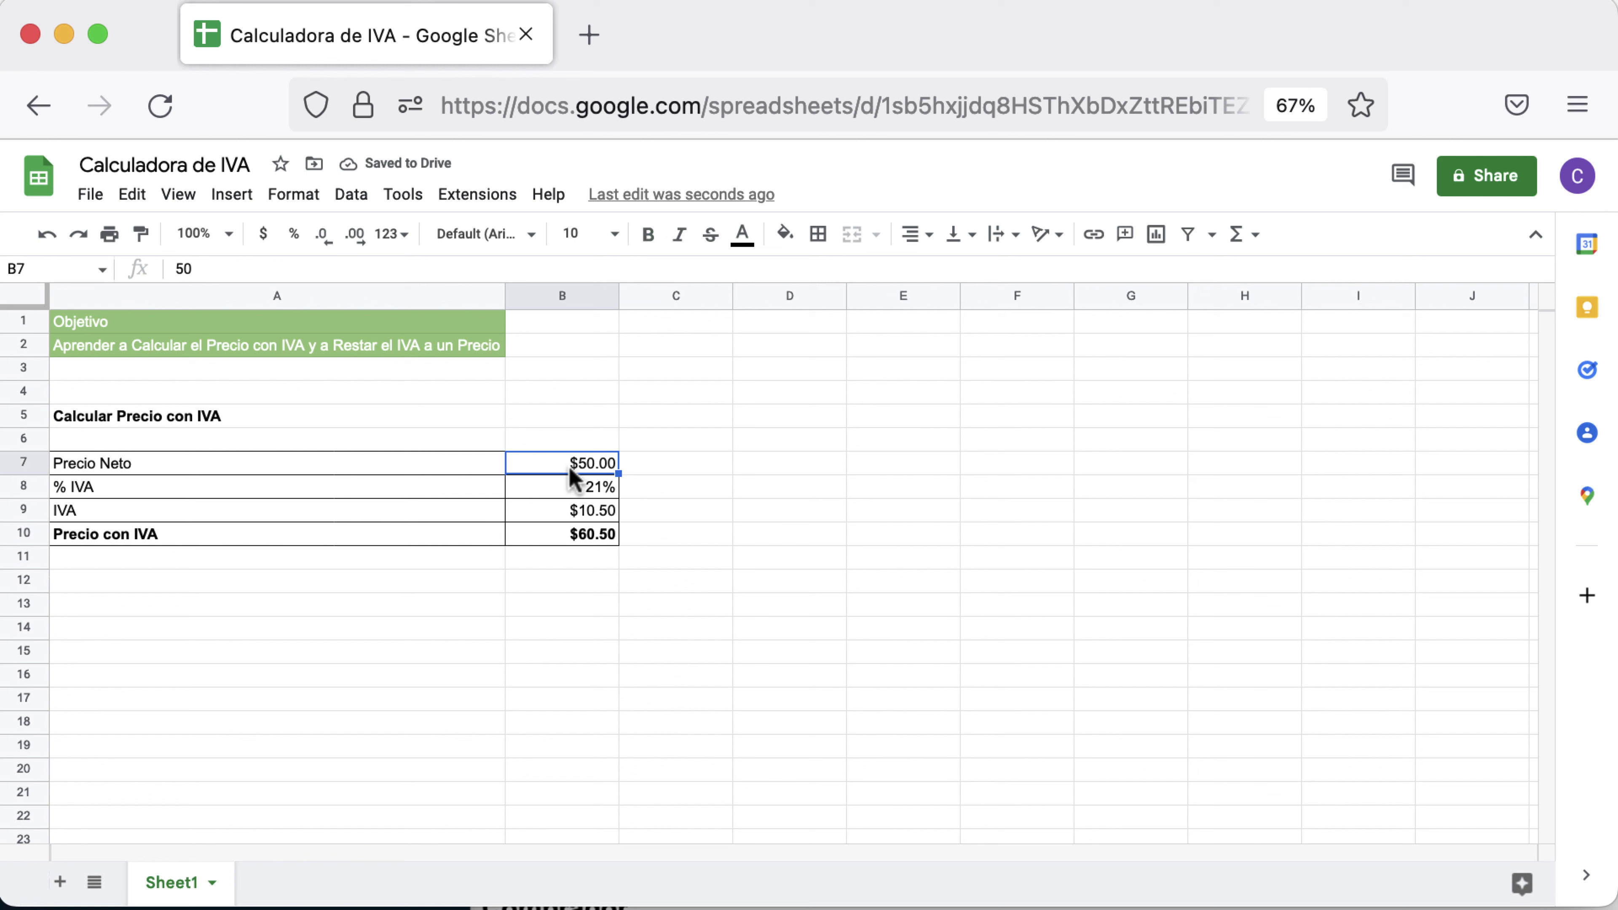
- Insert an empty column to the left of column B, shifting values to column C
{"action": "left_click", "coordinate": [677, 486]}
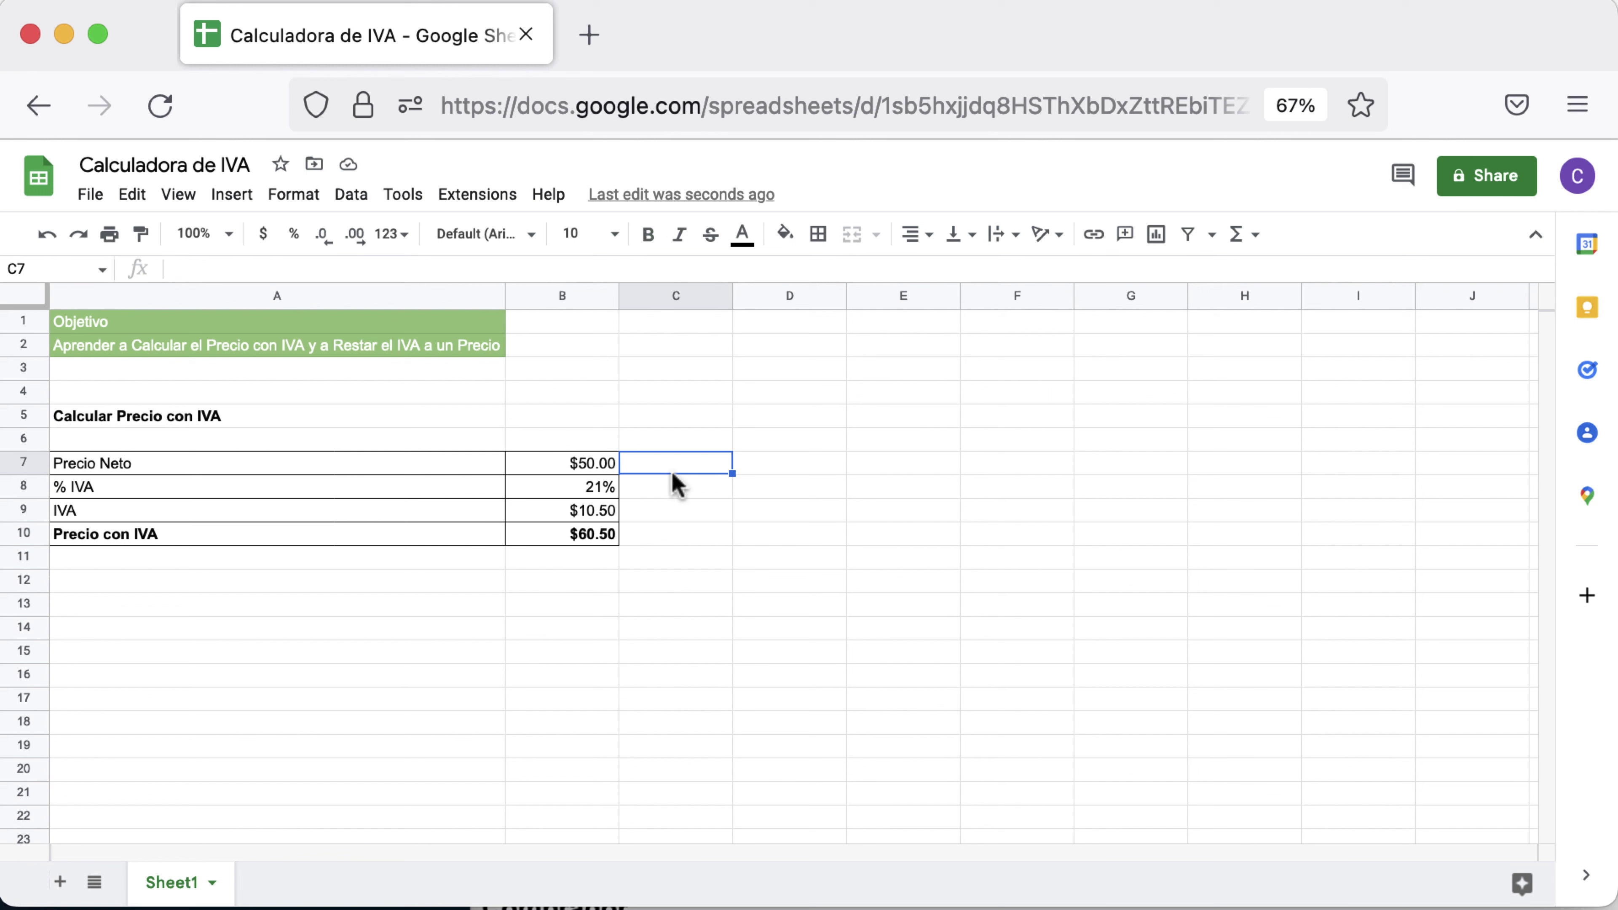
{"action": "left_click", "coordinate": [541, 295]}
{"action": "right_click", "coordinate": [542, 295]}
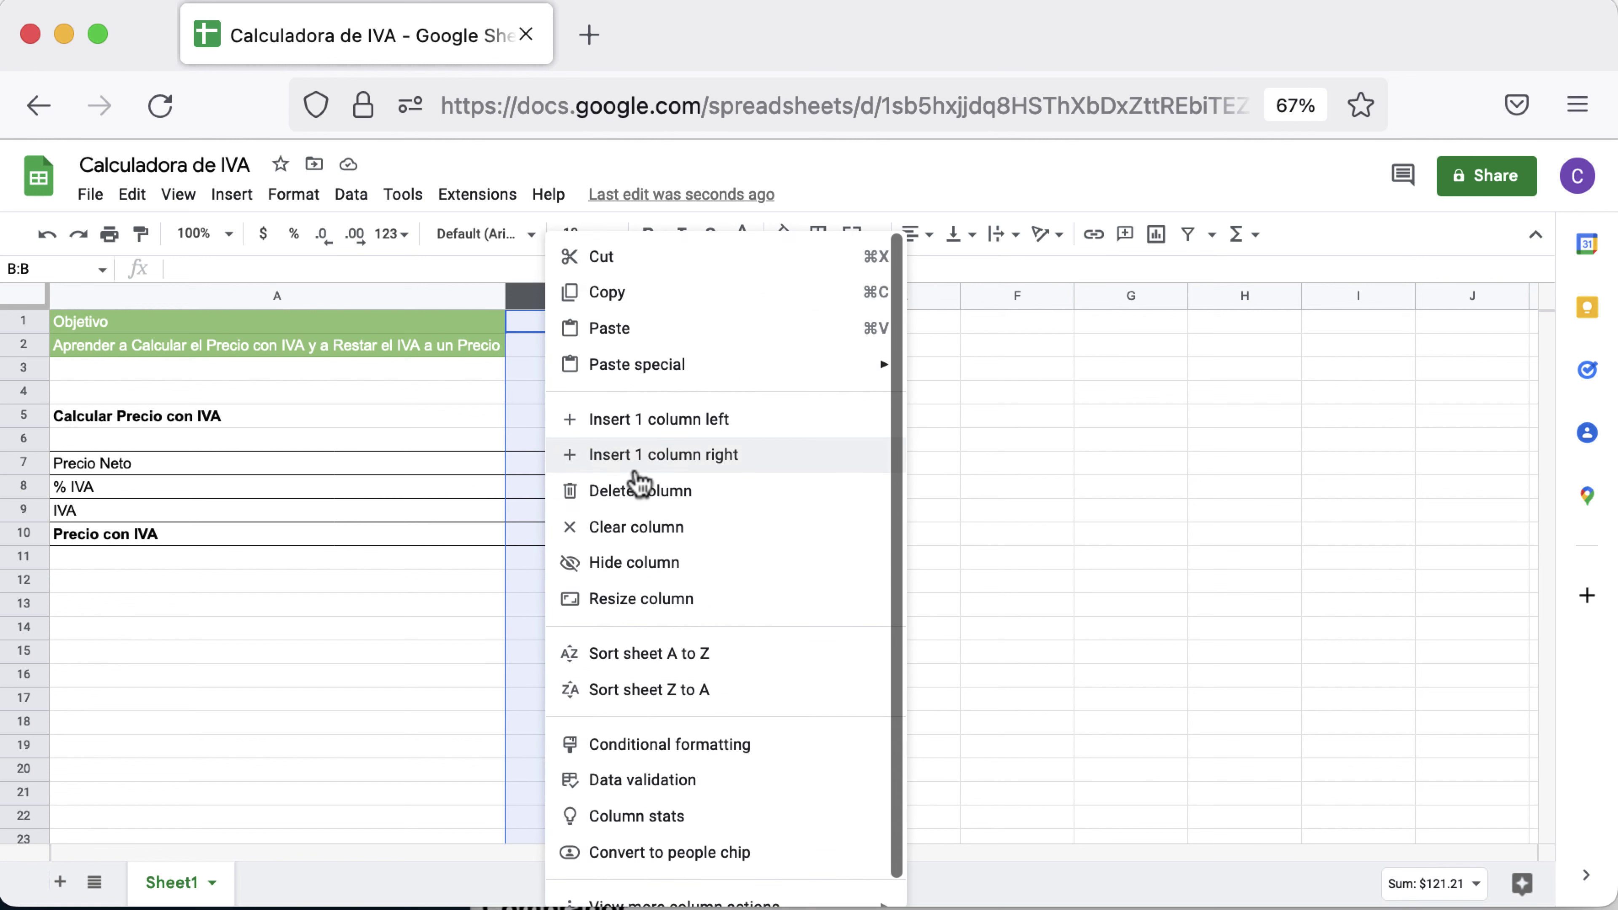
{"action": "left_click", "coordinate": [642, 424]}
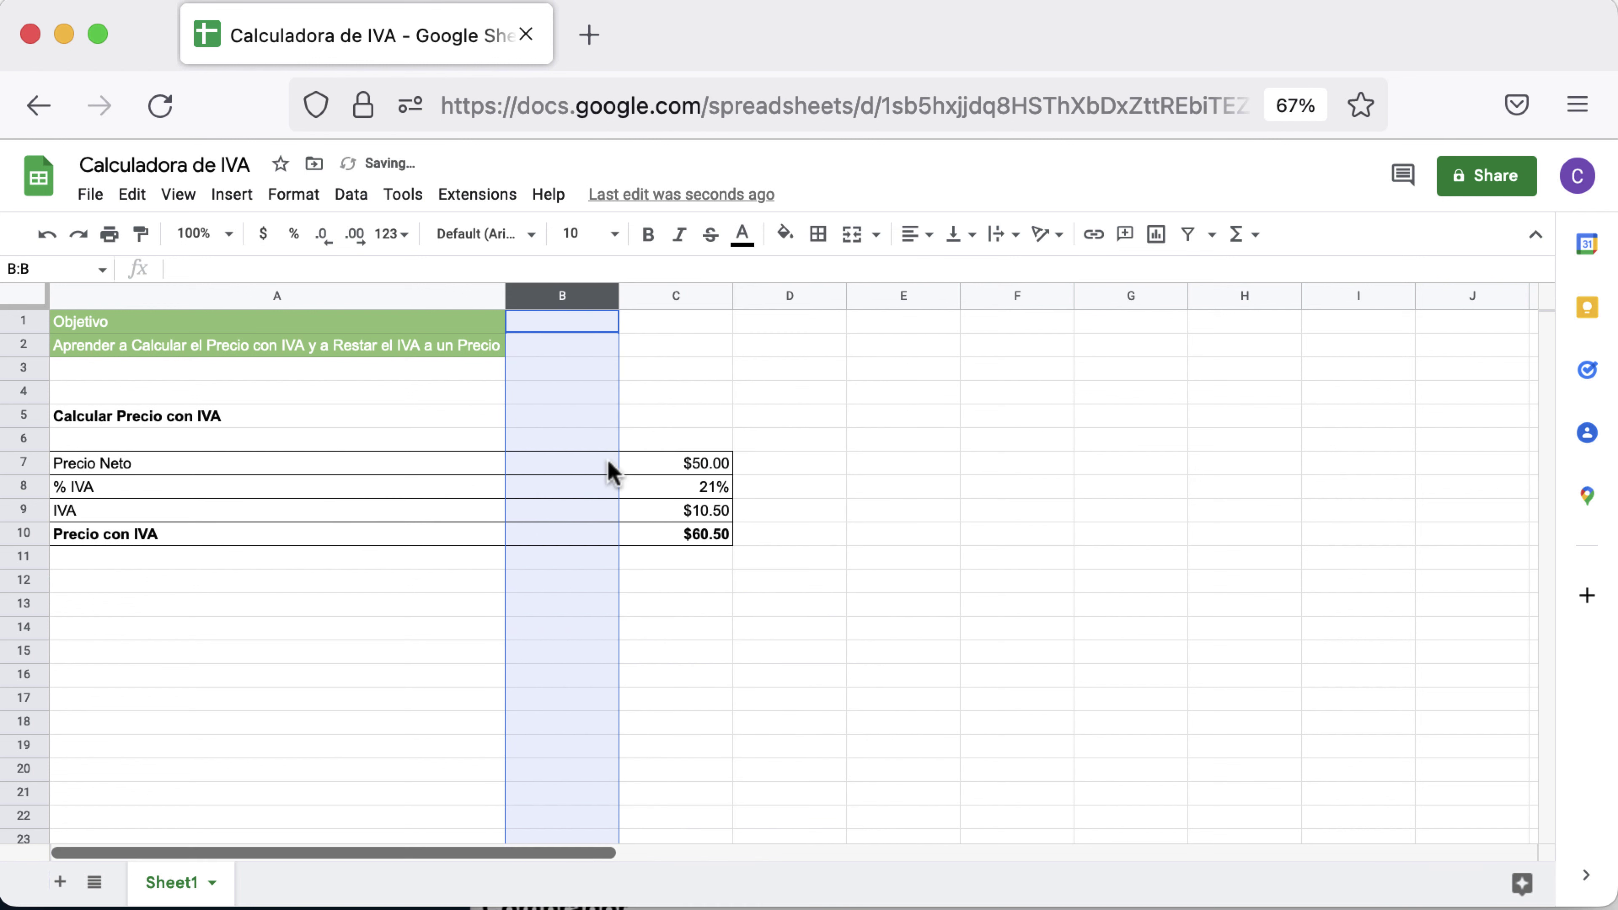
- Write 'Introducir Manualmente' in B7 and B8 beside the net price and % IVA
{"action": "left_click", "coordinate": [599, 471]}
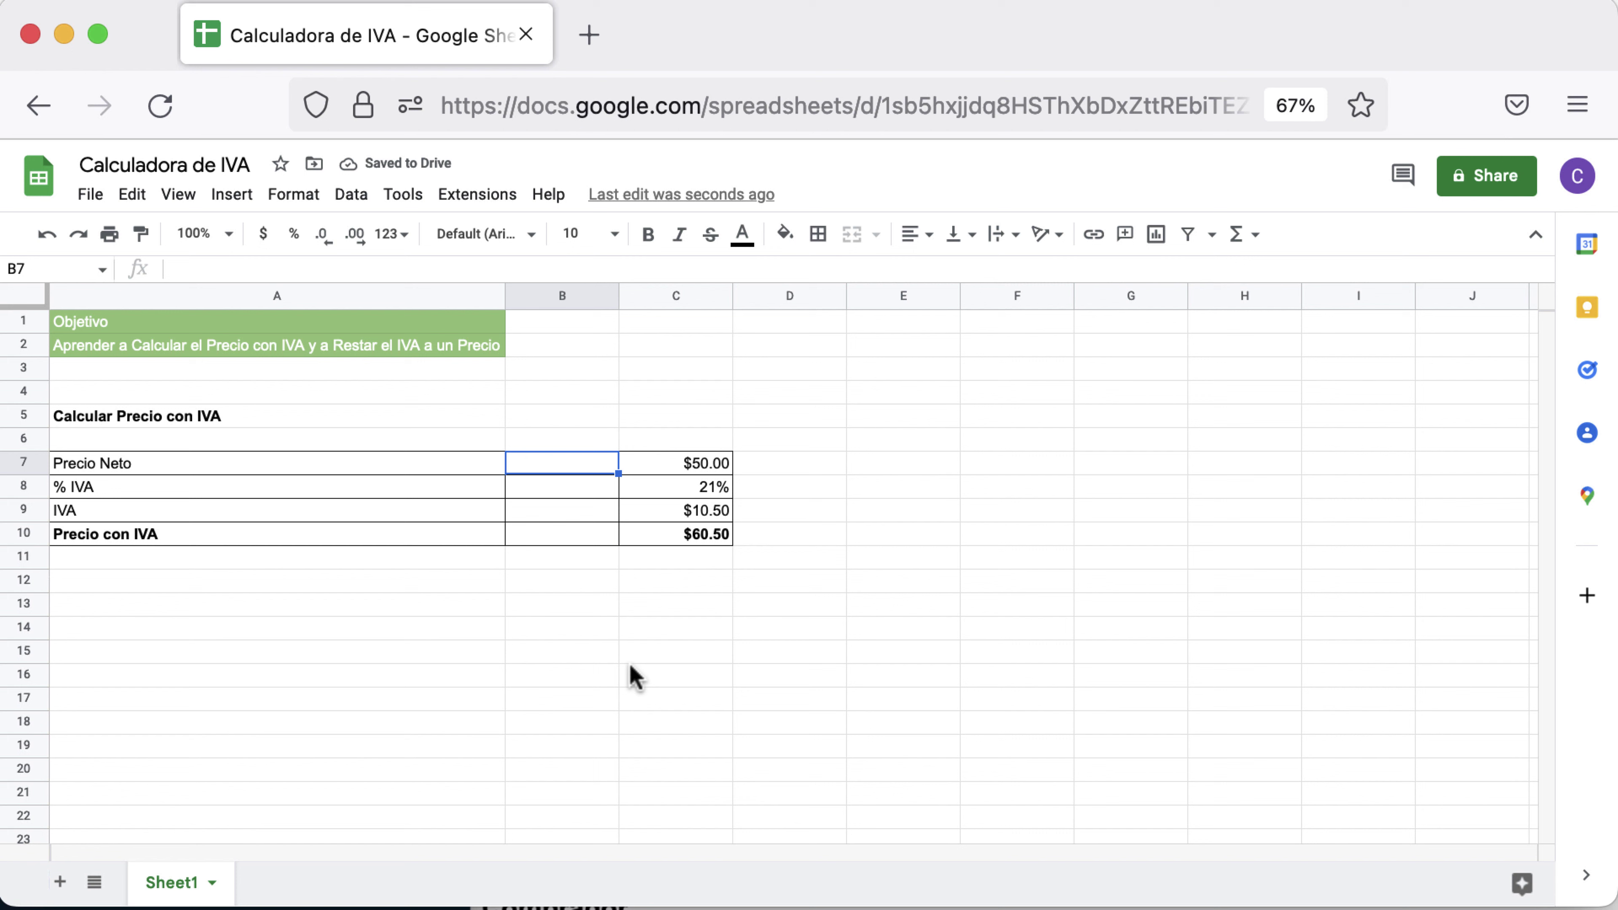
{"action": "type", "text": "Introu"}
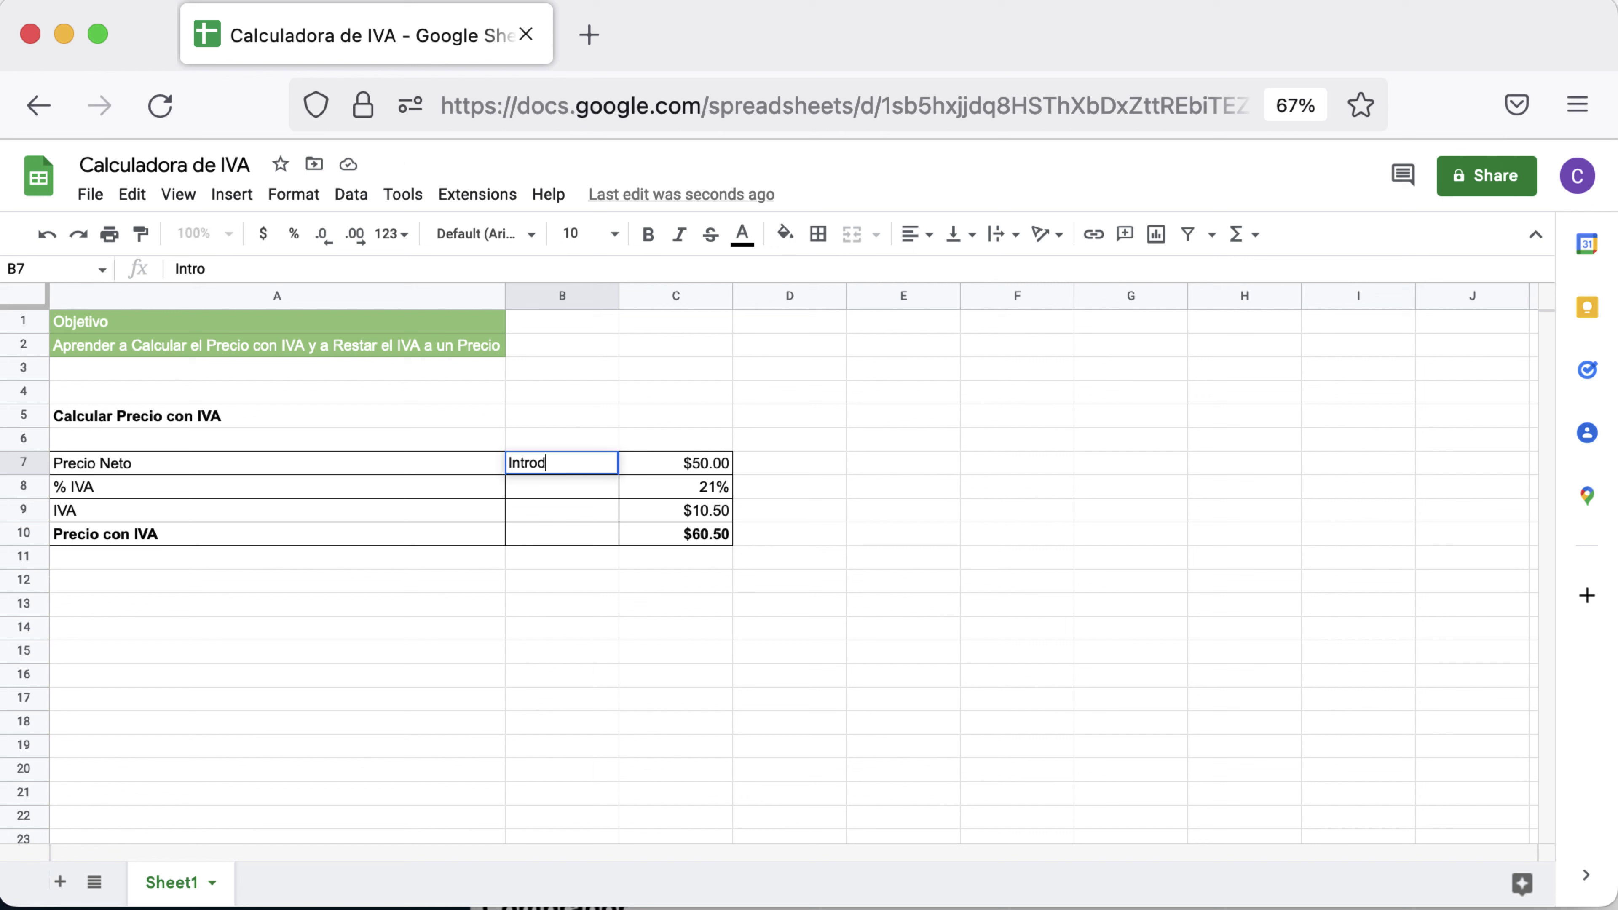
{"action": "type", "text": "ucir Manualmente"}
{"action": "key", "text": "Return"}
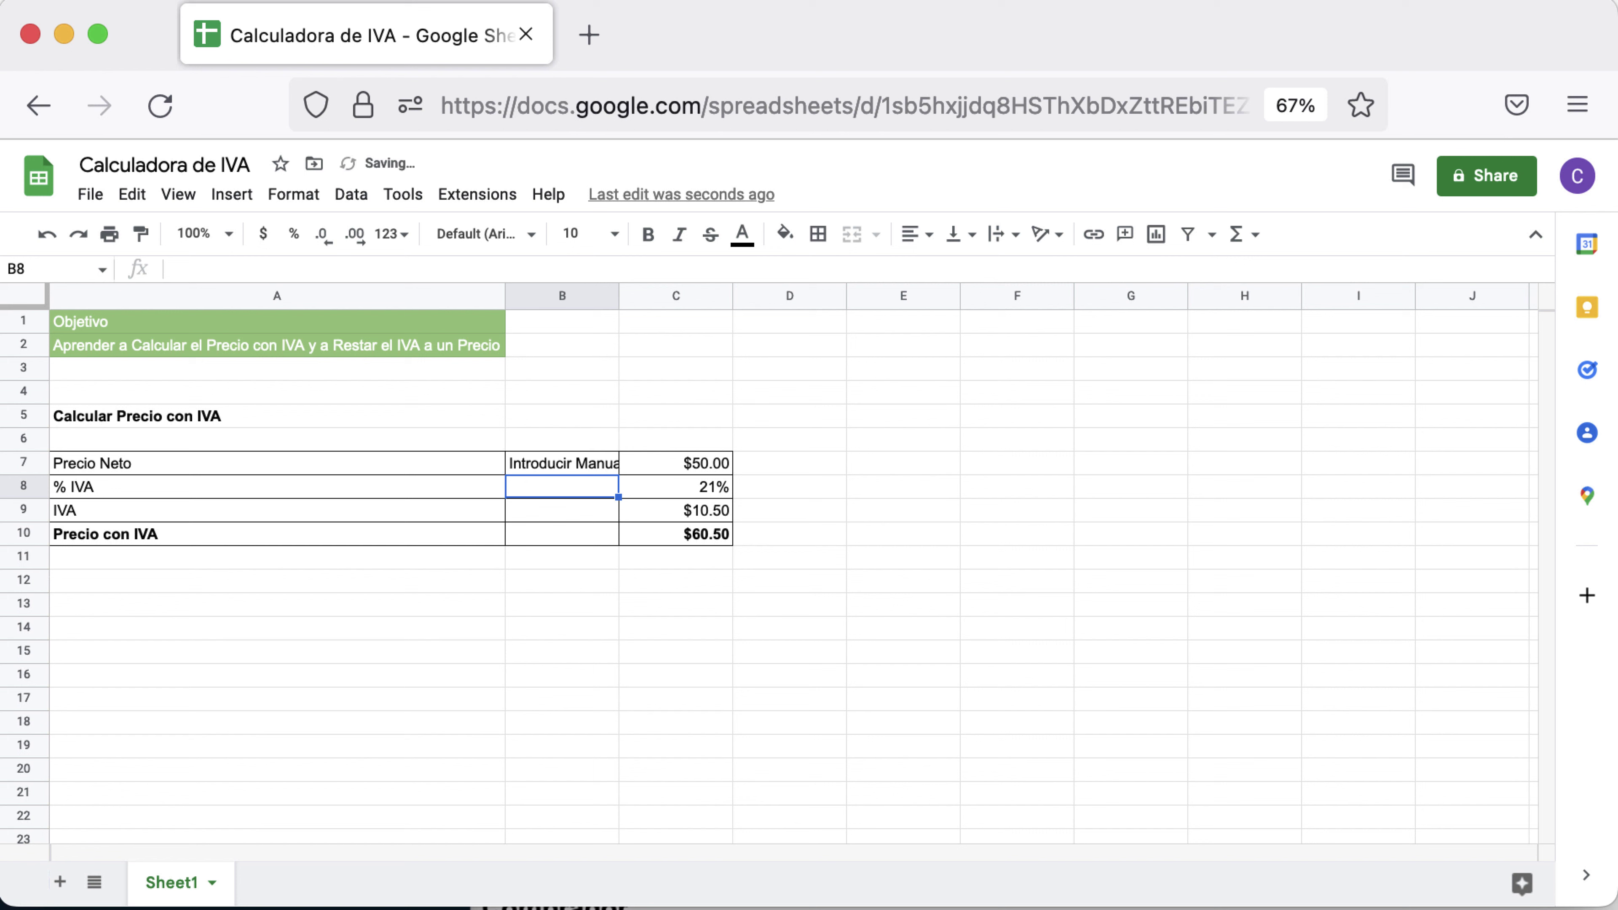
{"action": "type", "text": "Introducir"}
{"action": "key", "text": "Return"}
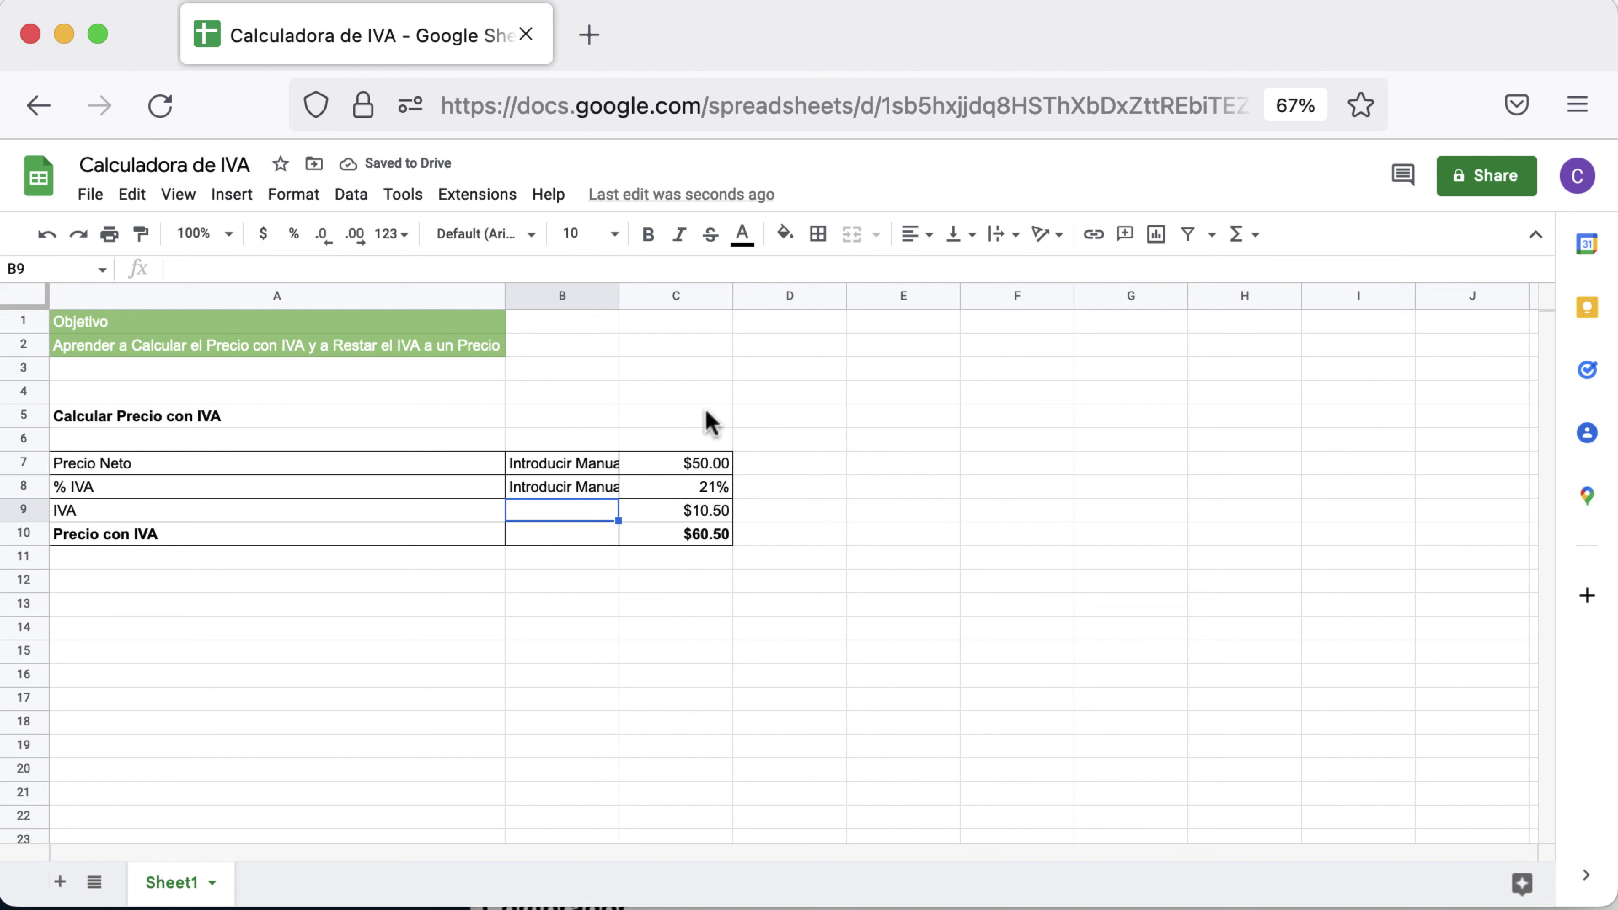
- Show the formula text '=C7*C8' in B9 beside IVA
{"action": "left_click", "coordinate": [712, 470]}
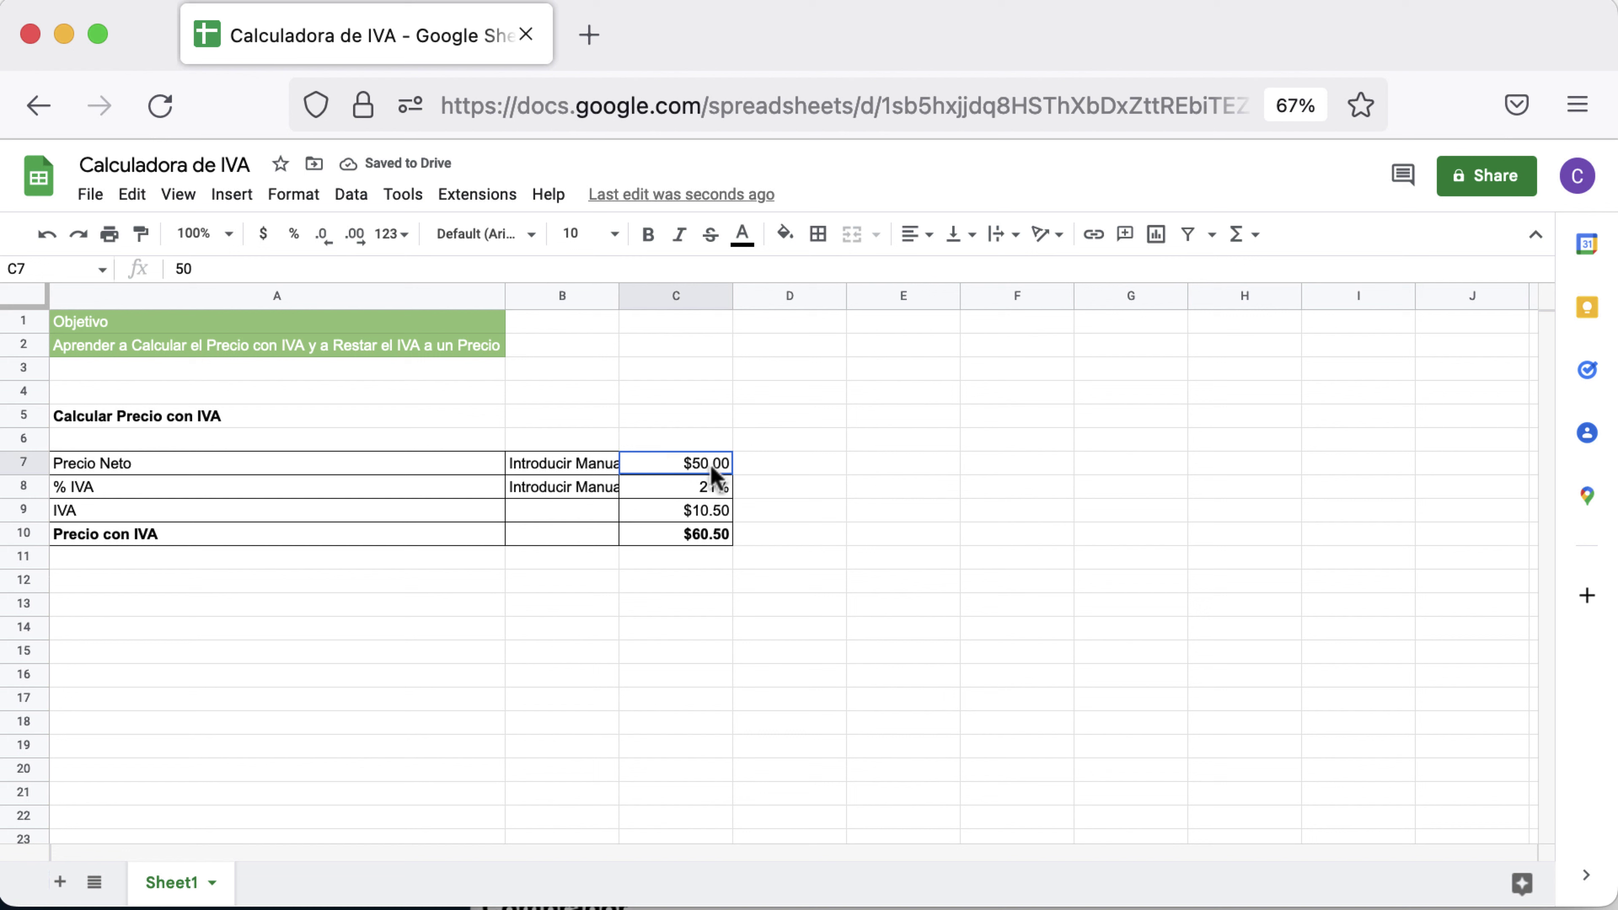
{"action": "left_click", "coordinate": [584, 514]}
{"action": "type", "text": "C7*C("}
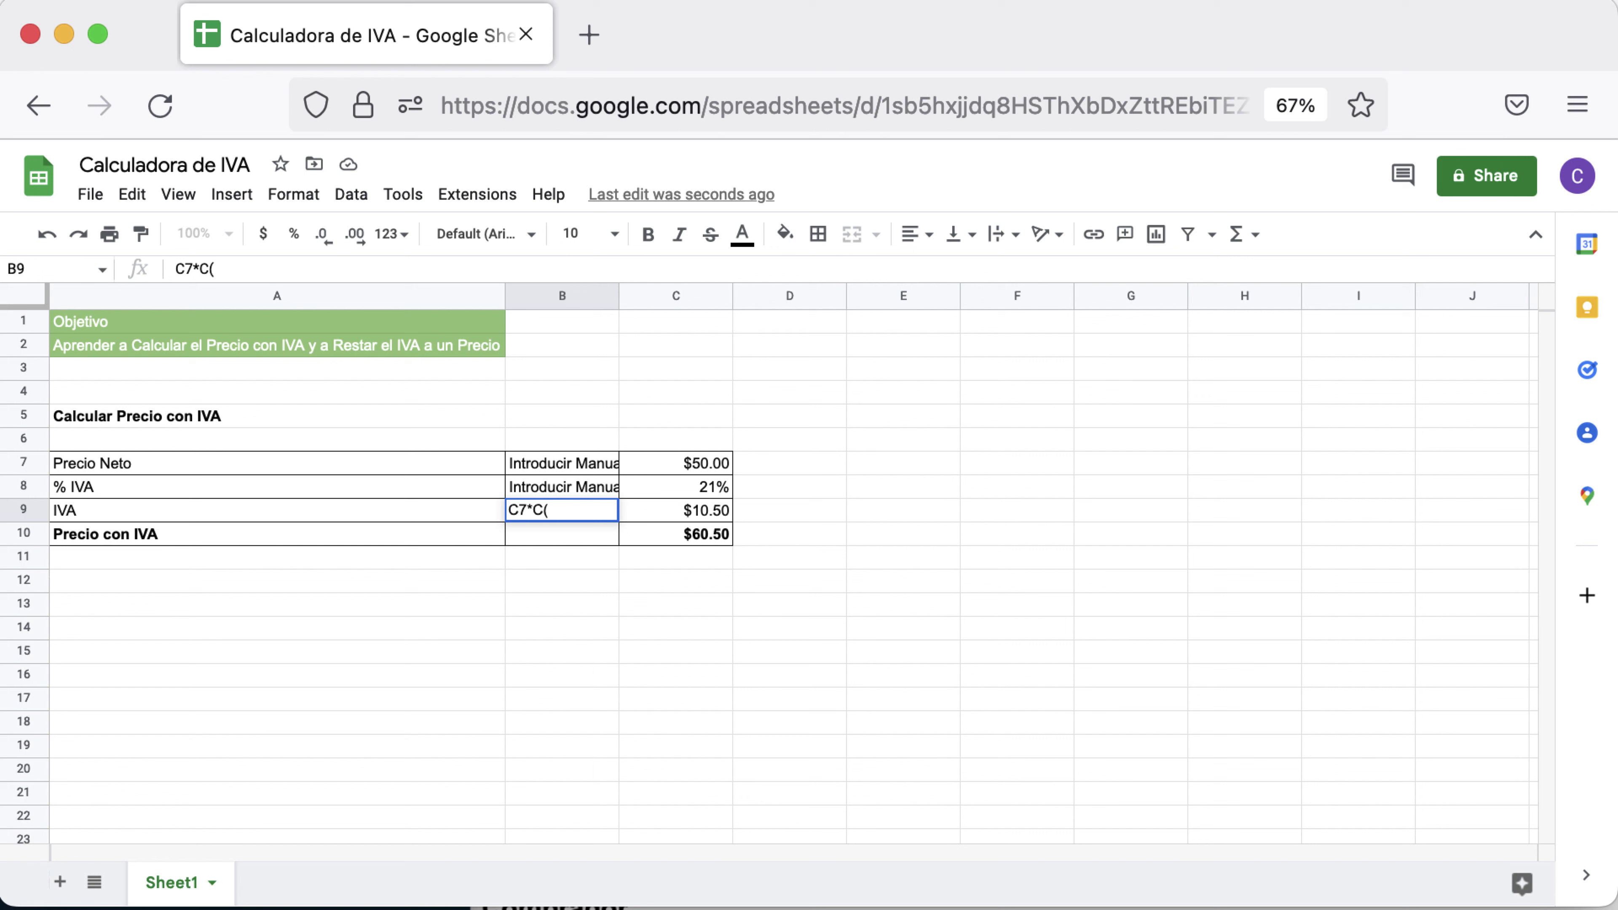
{"action": "key", "text": "BackSpace"}
{"action": "type", "text": "8"}
{"action": "type", "text": "'="}
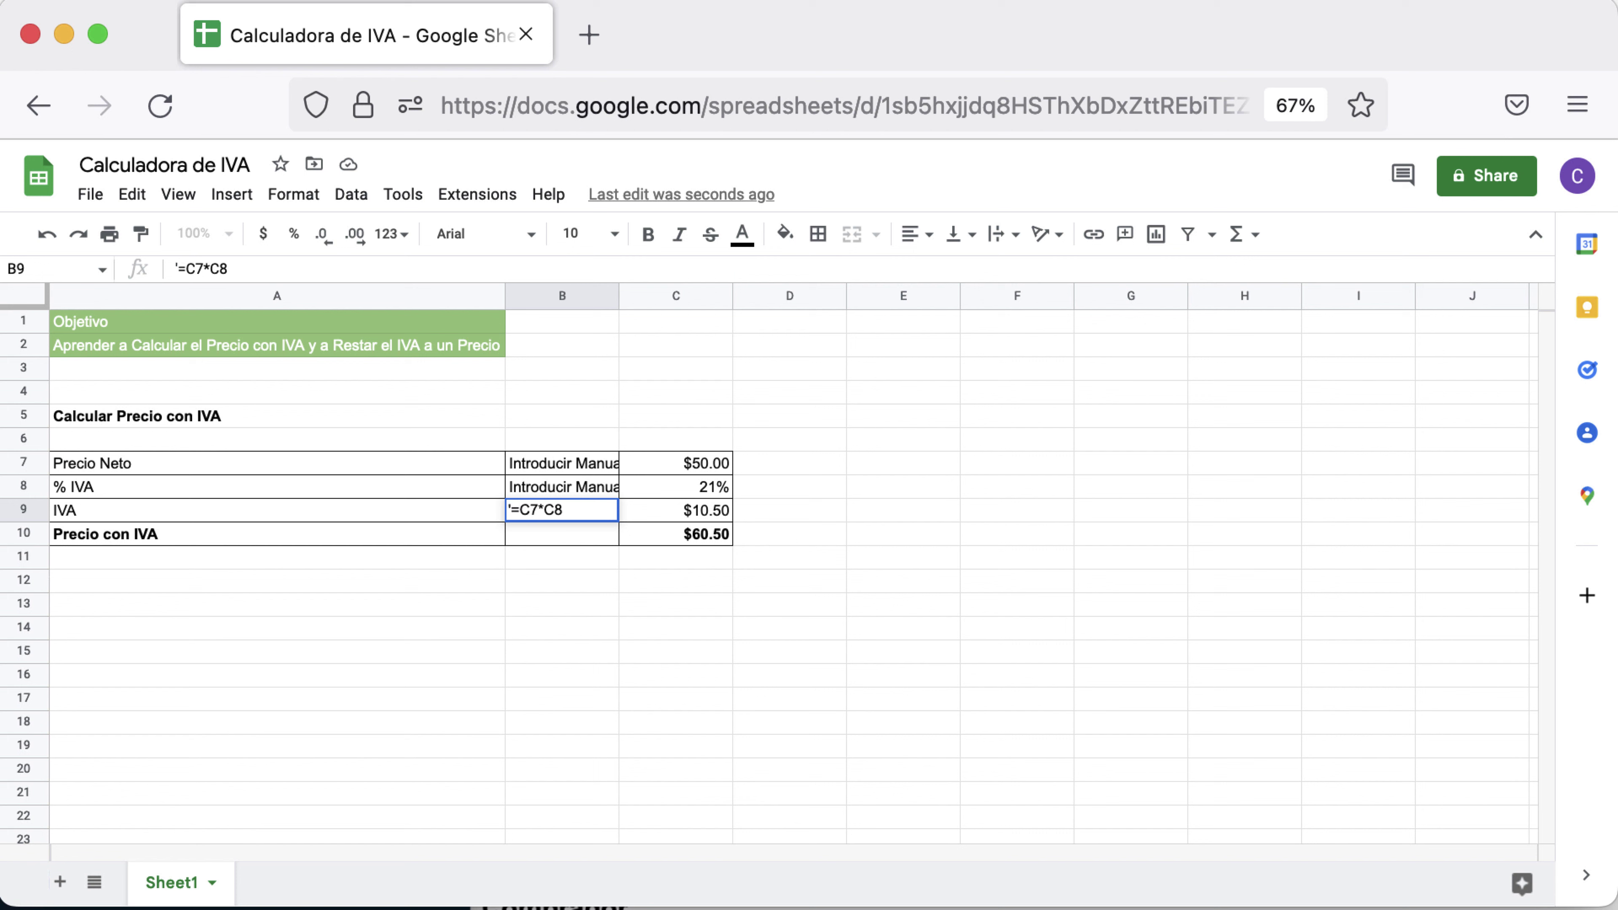
{"action": "key", "text": "Return"}
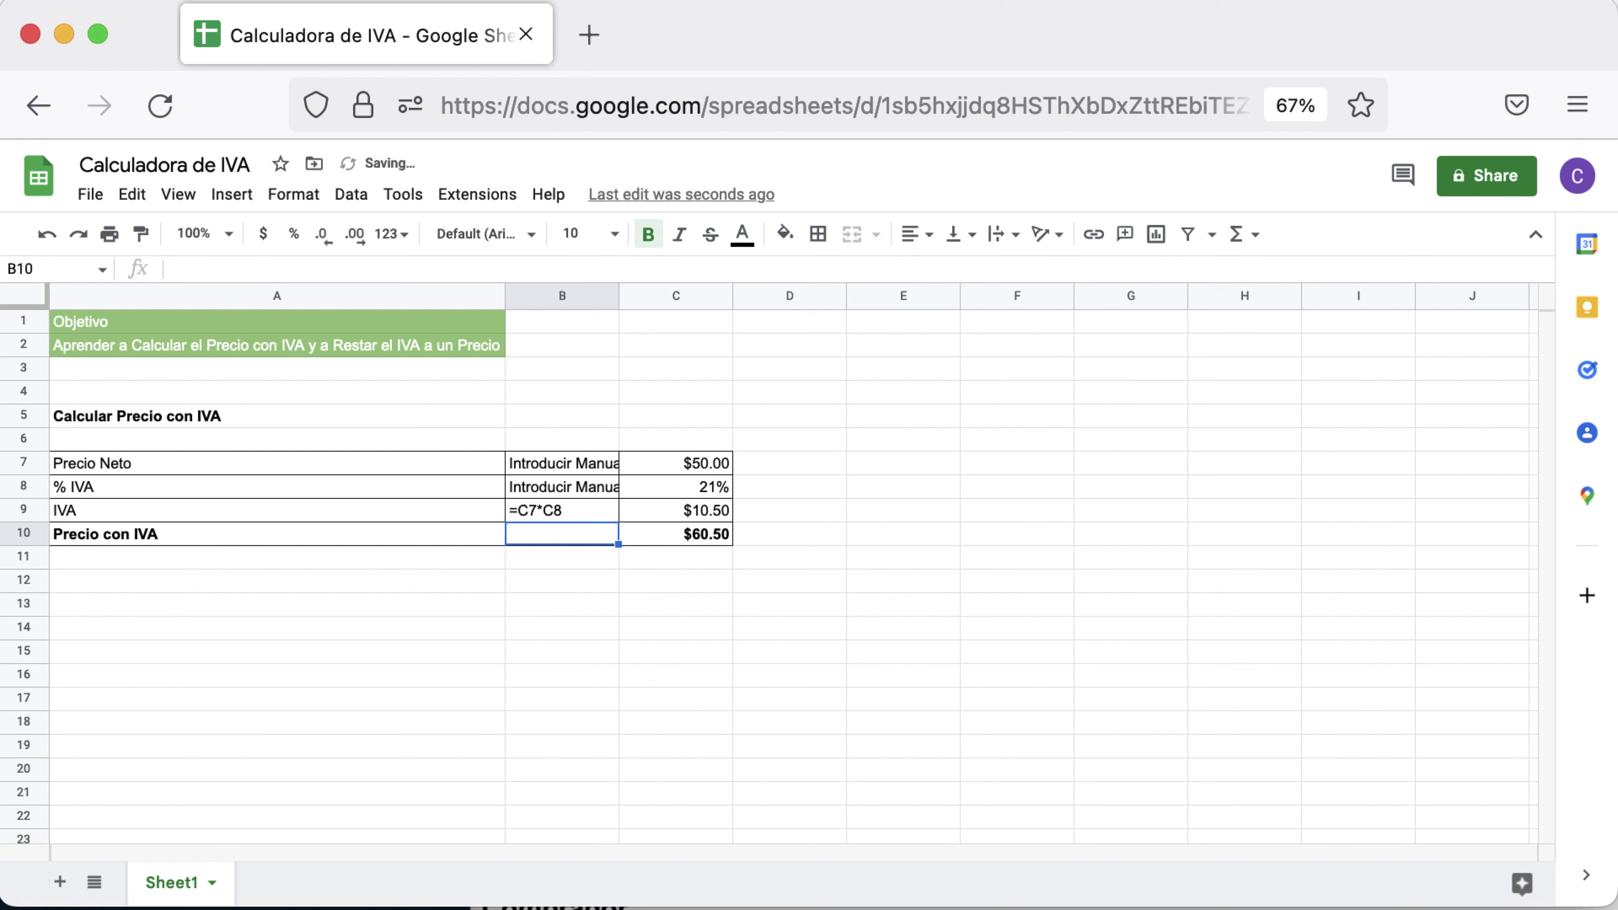
- Show the formula text '=C7+C9' in B10 beside Precio con IVA
{"action": "type", "text": "="}
{"action": "key", "text": "BackSpace"}
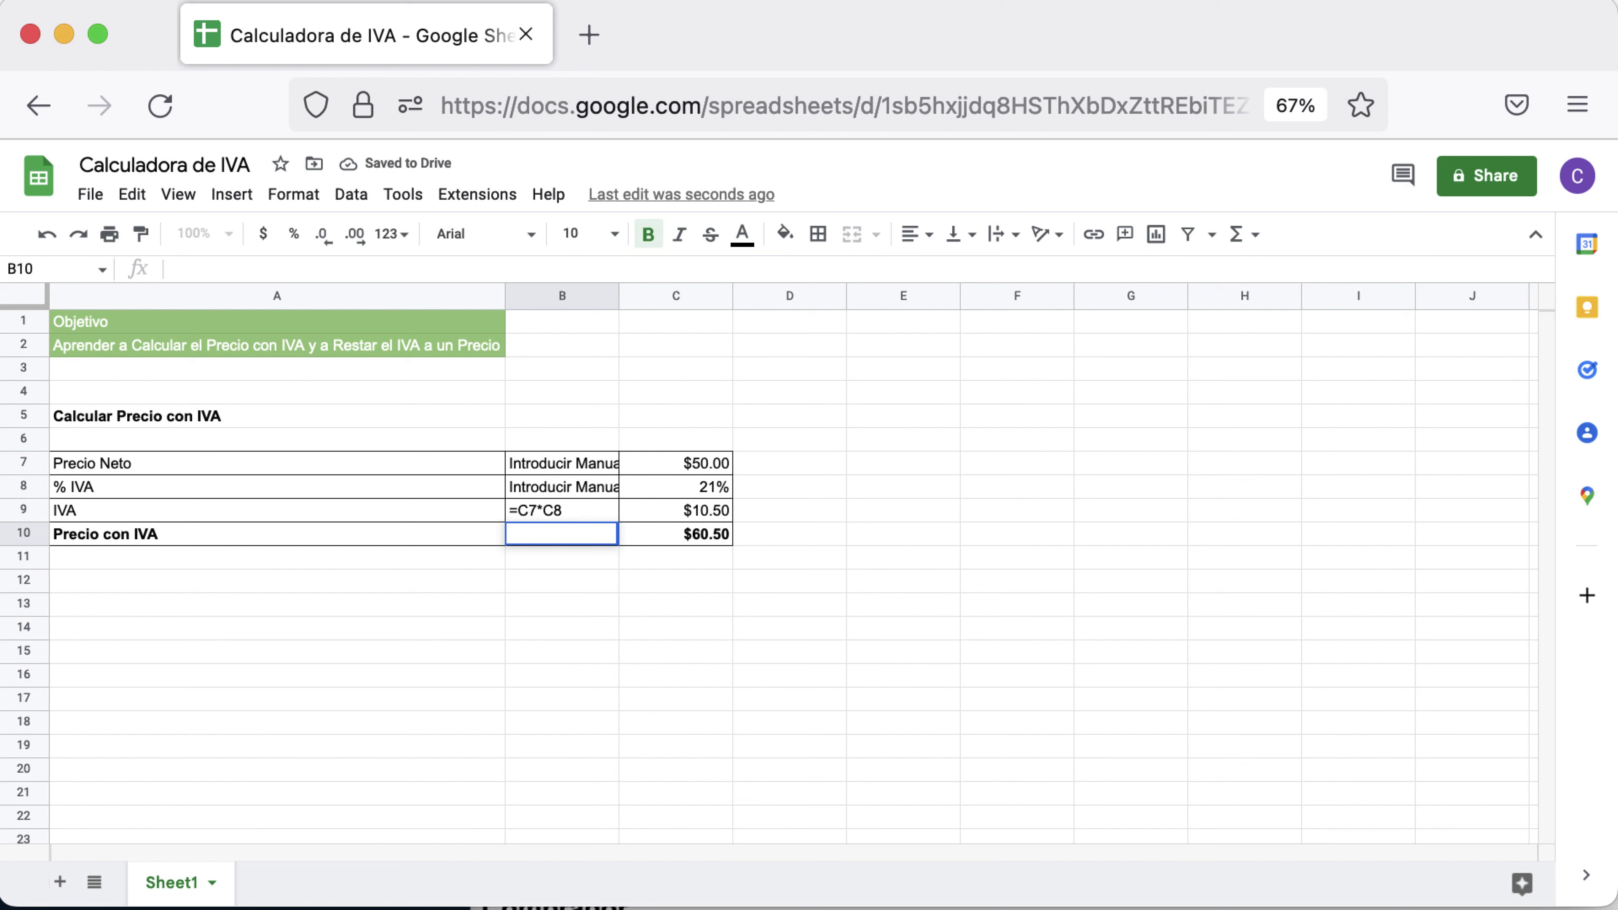
{"action": "key", "text": "alt+Return"}
{"action": "type", "text": "'=C7*C8"}
{"action": "key", "text": "shift+Left"}
{"action": "key", "text": "shift+Left"}
{"action": "key", "text": "shift+Left"}
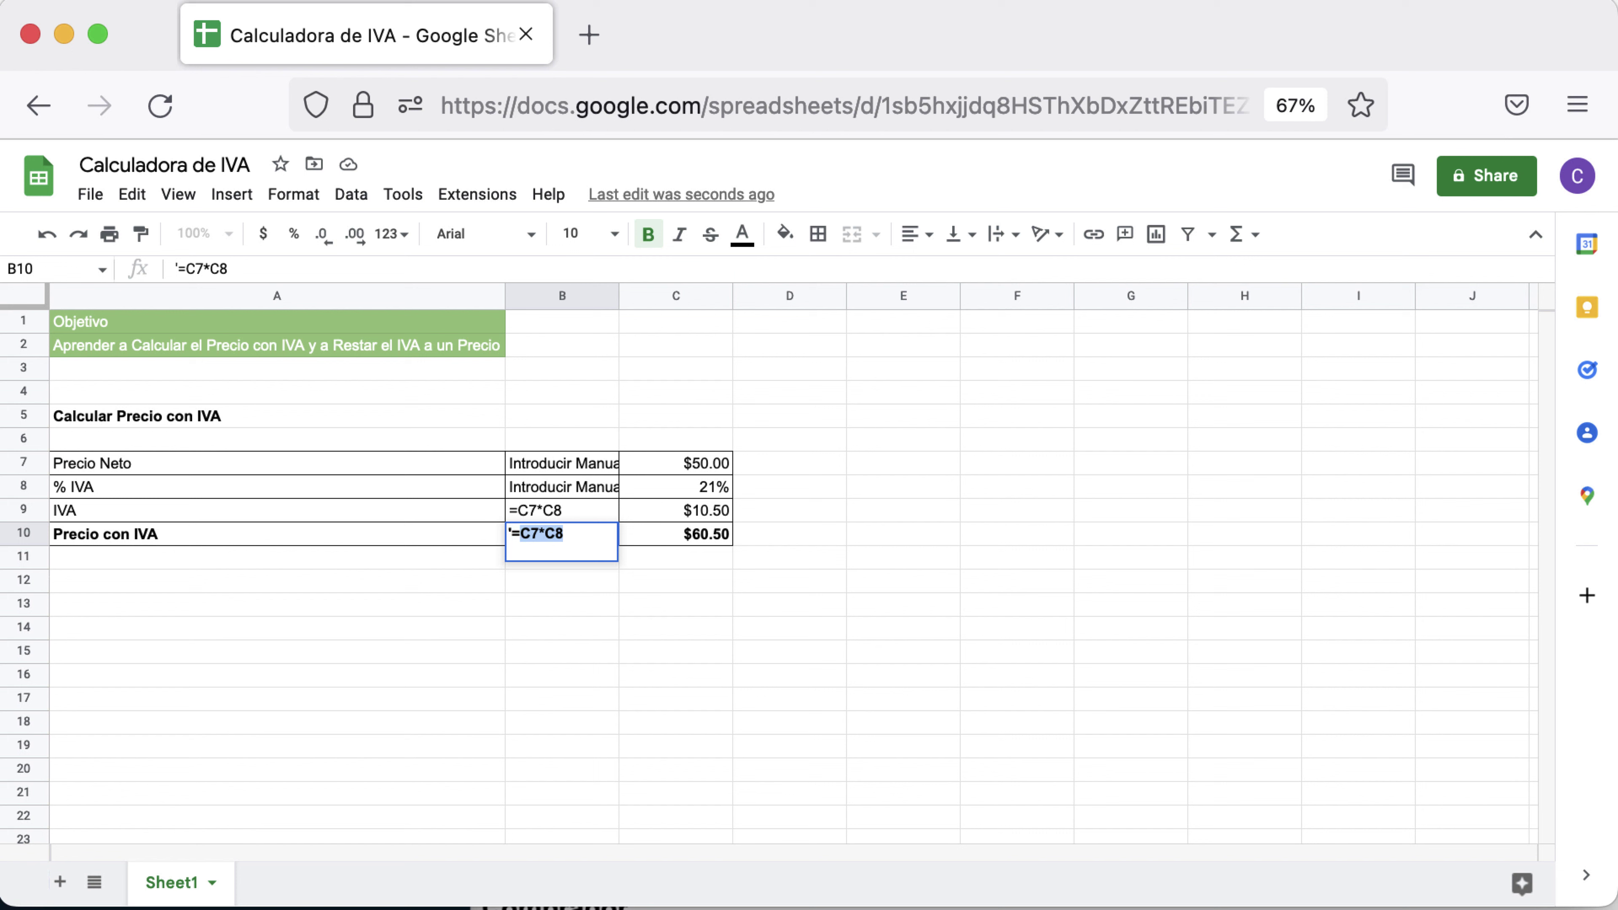
{"action": "key", "text": "shift+Right"}
{"action": "key", "text": "shift+Right"}
{"action": "type", "text": "+"}
{"action": "key", "text": "Return"}
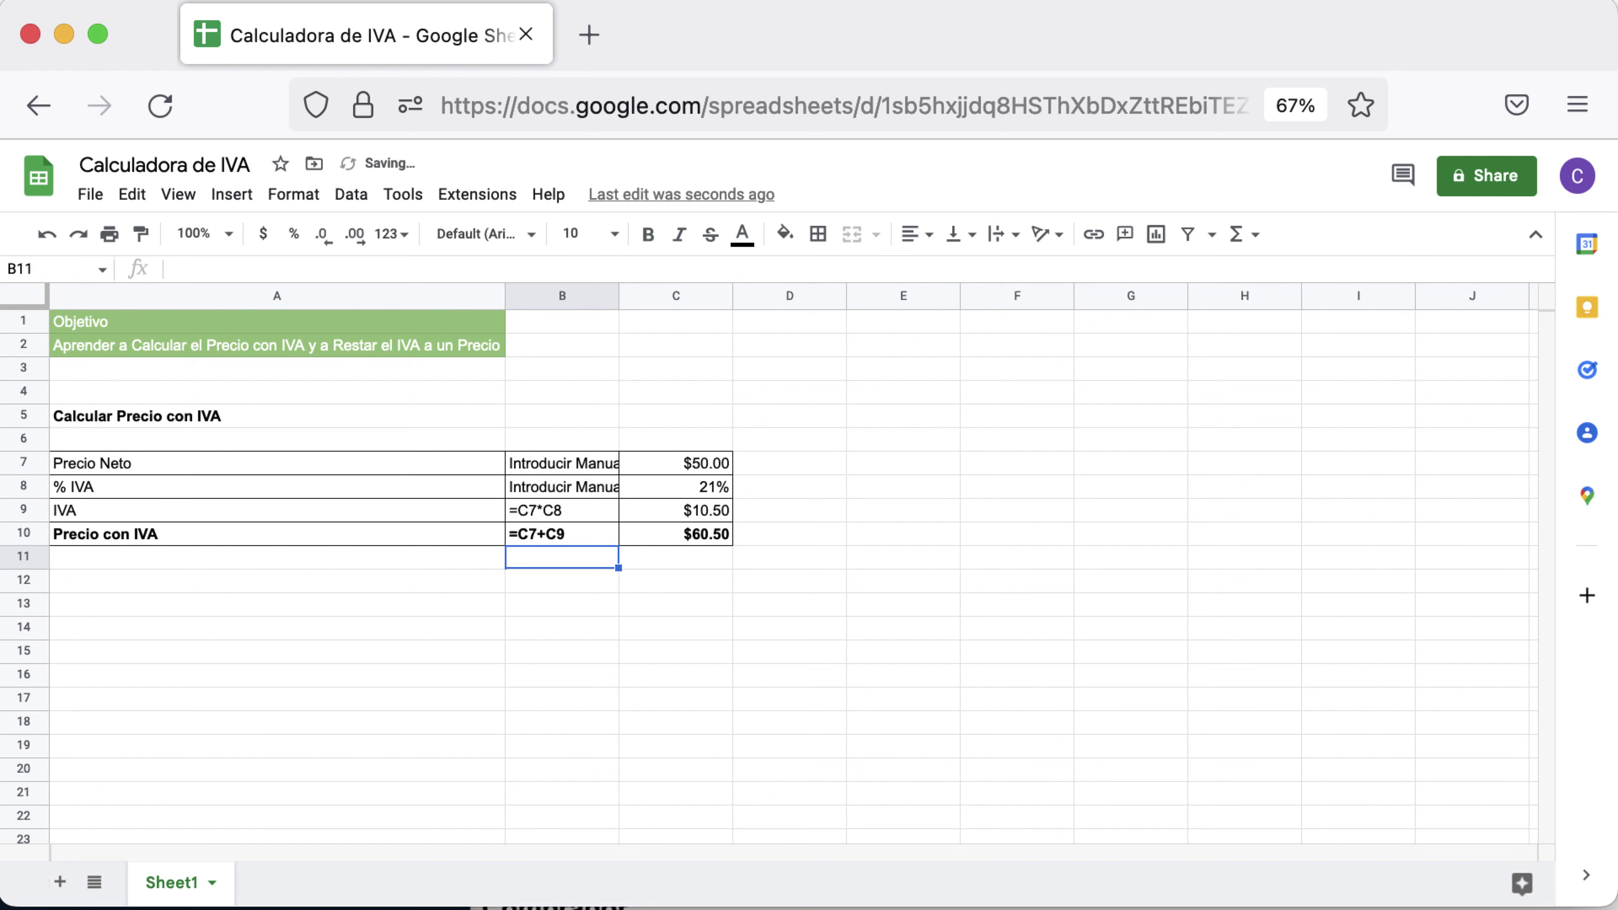
{"action": "key", "text": "Up"}
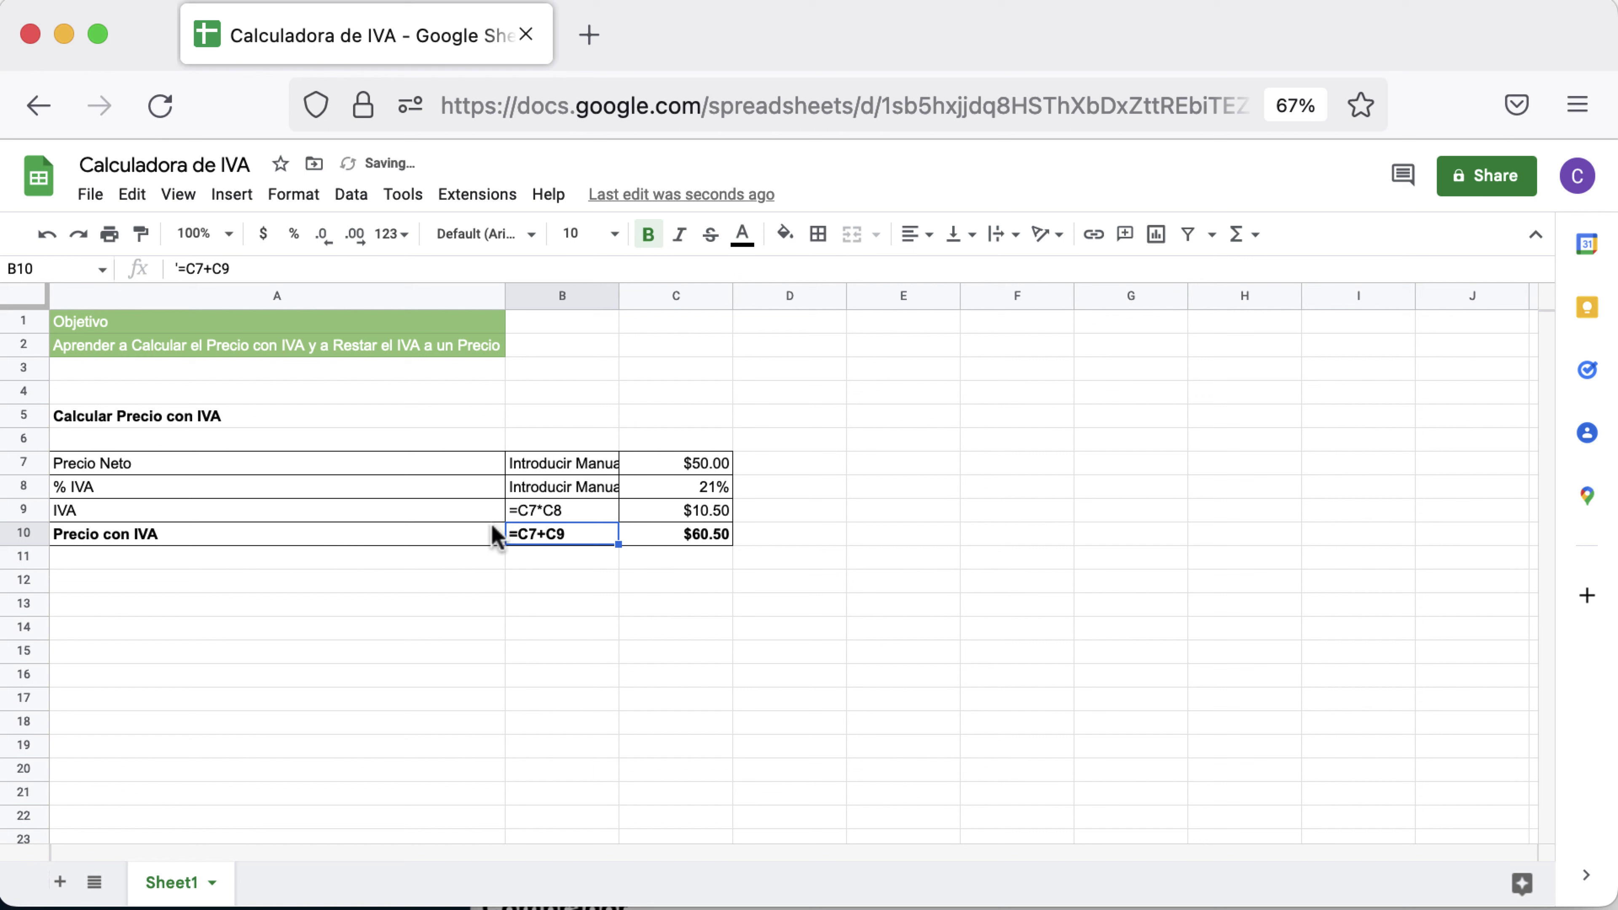
- Fill the Precio Neto and % IVA label cells A7:A8 with yellow-gold
{"action": "left_click_drag", "start_coordinate": [167, 463], "coordinate": [148, 547]}
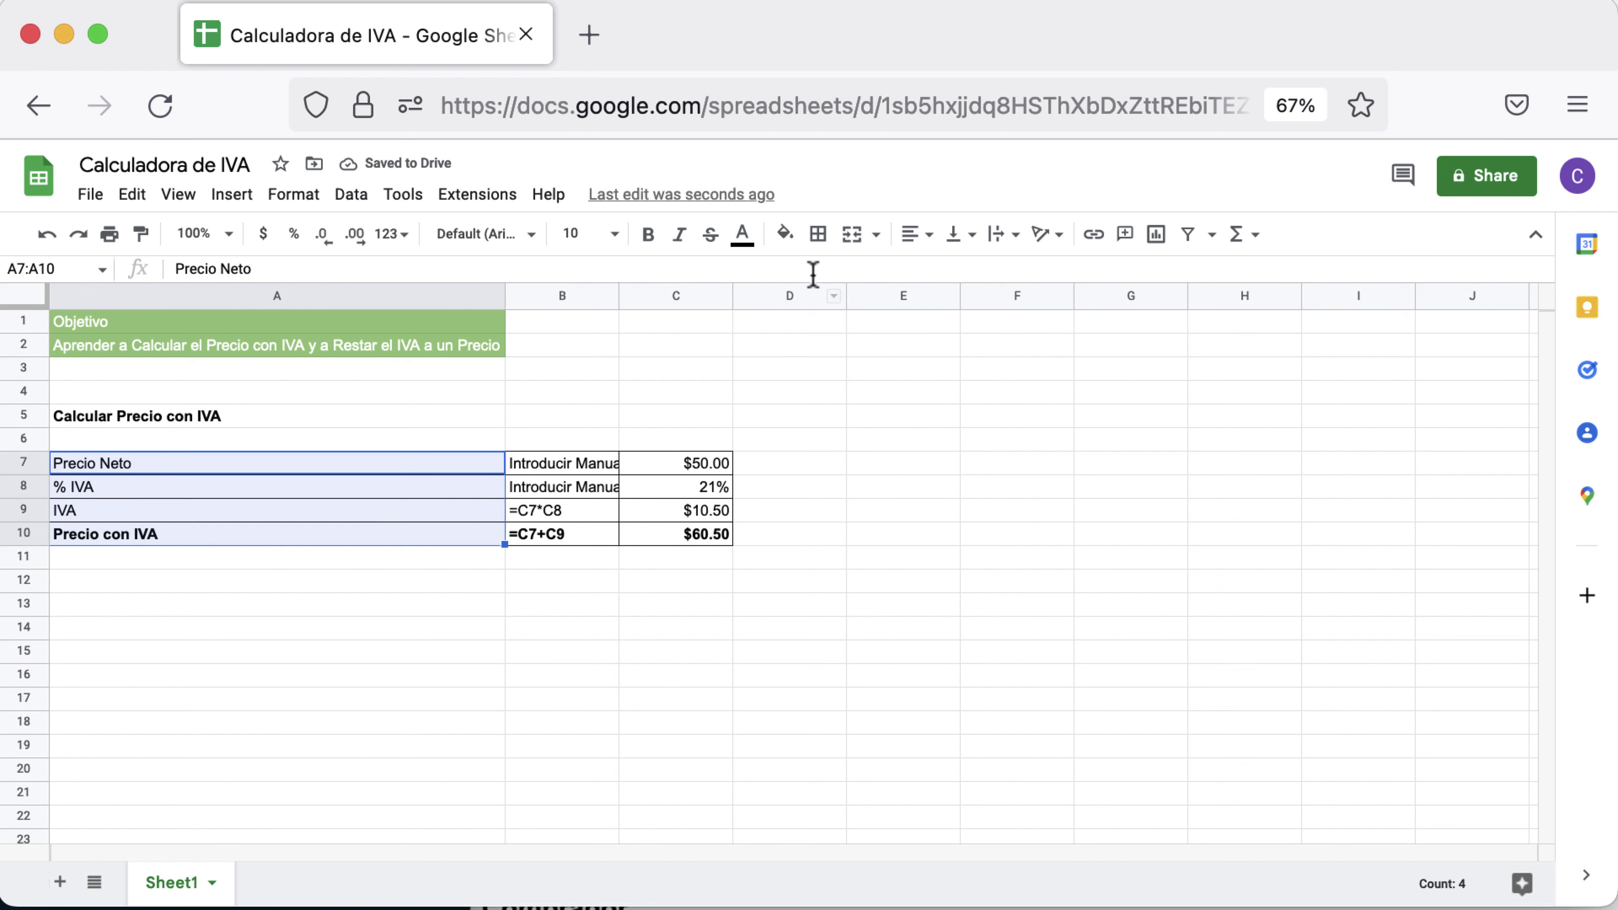
{"action": "left_click", "coordinate": [355, 466]}
{"action": "left_click", "coordinate": [371, 500], "text": "shift"}
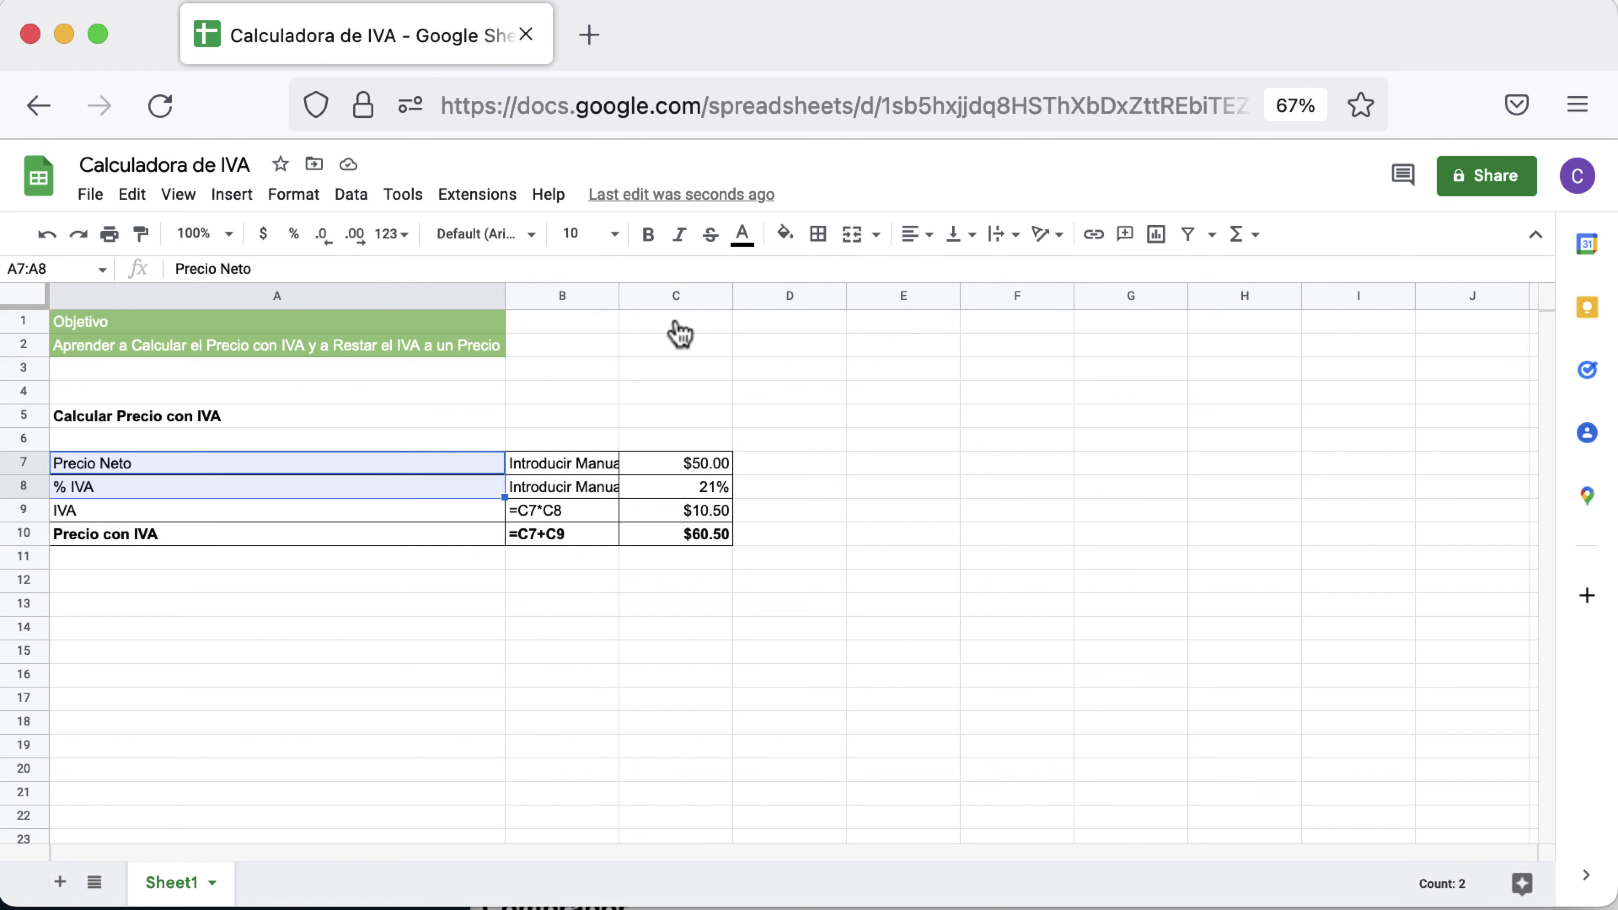
{"action": "left_click", "coordinate": [785, 234]}
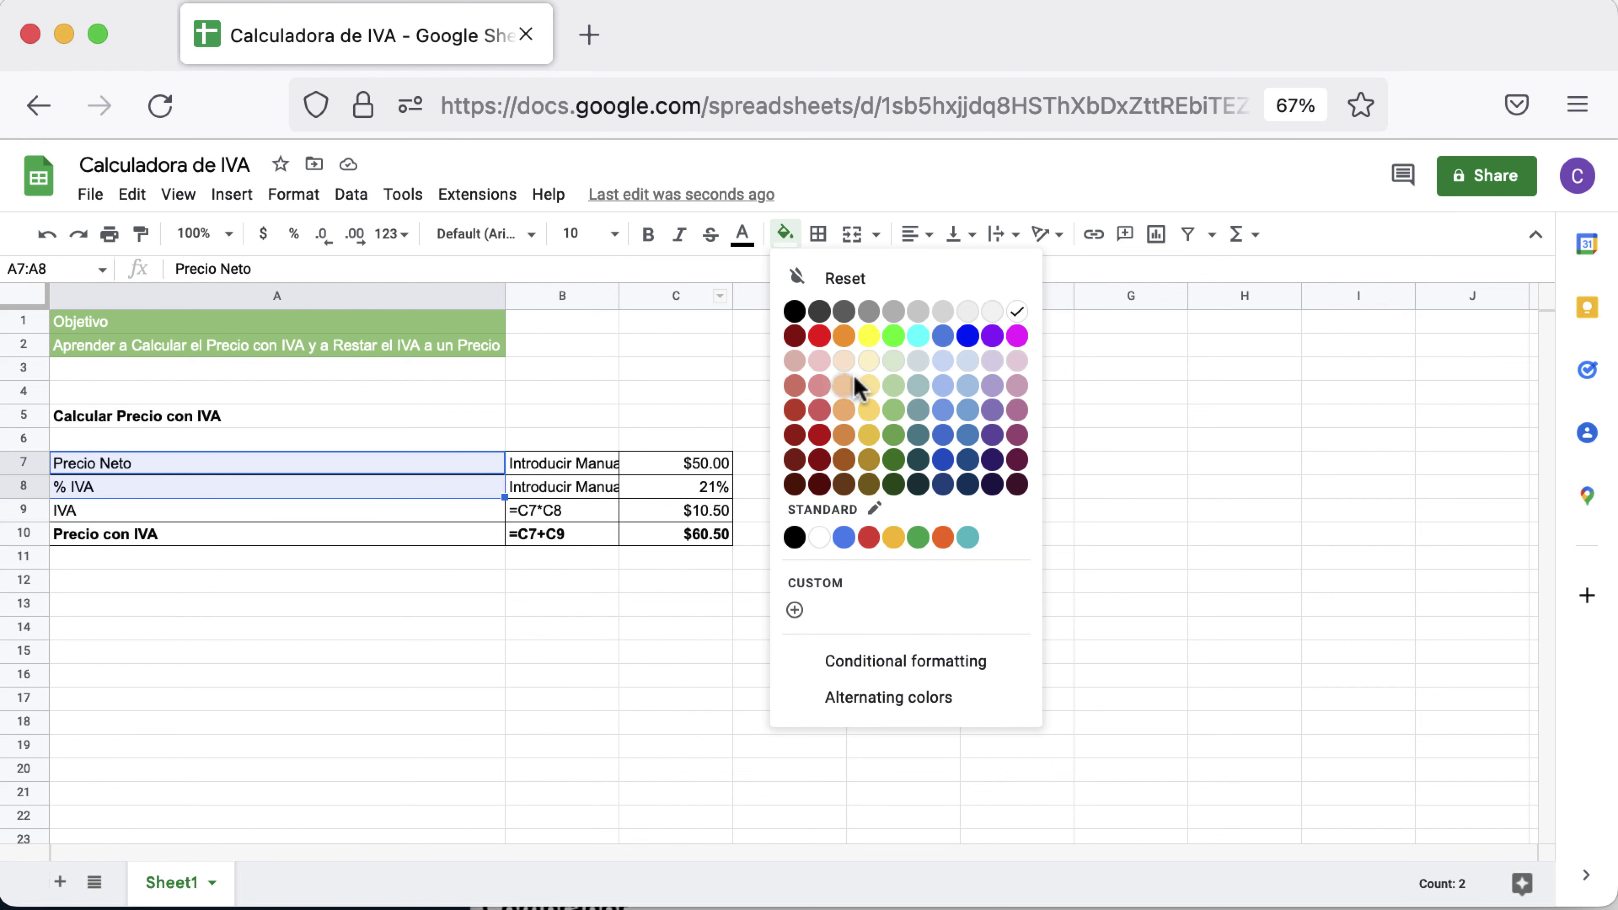
{"action": "left_click", "coordinate": [870, 408]}
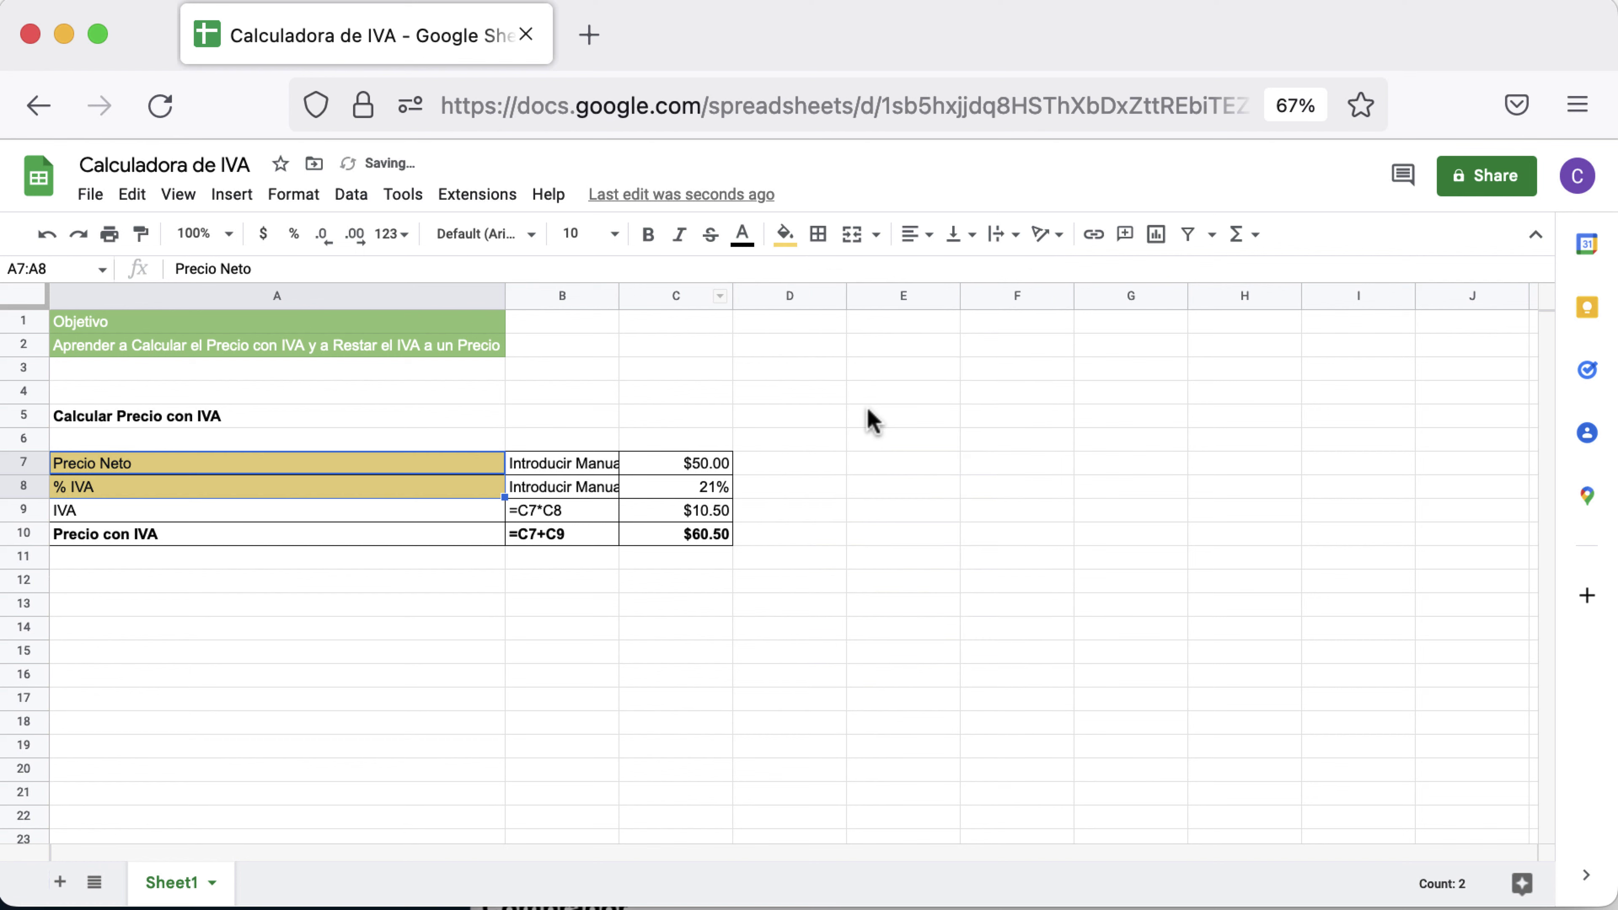
{"action": "left_click", "coordinate": [430, 681]}
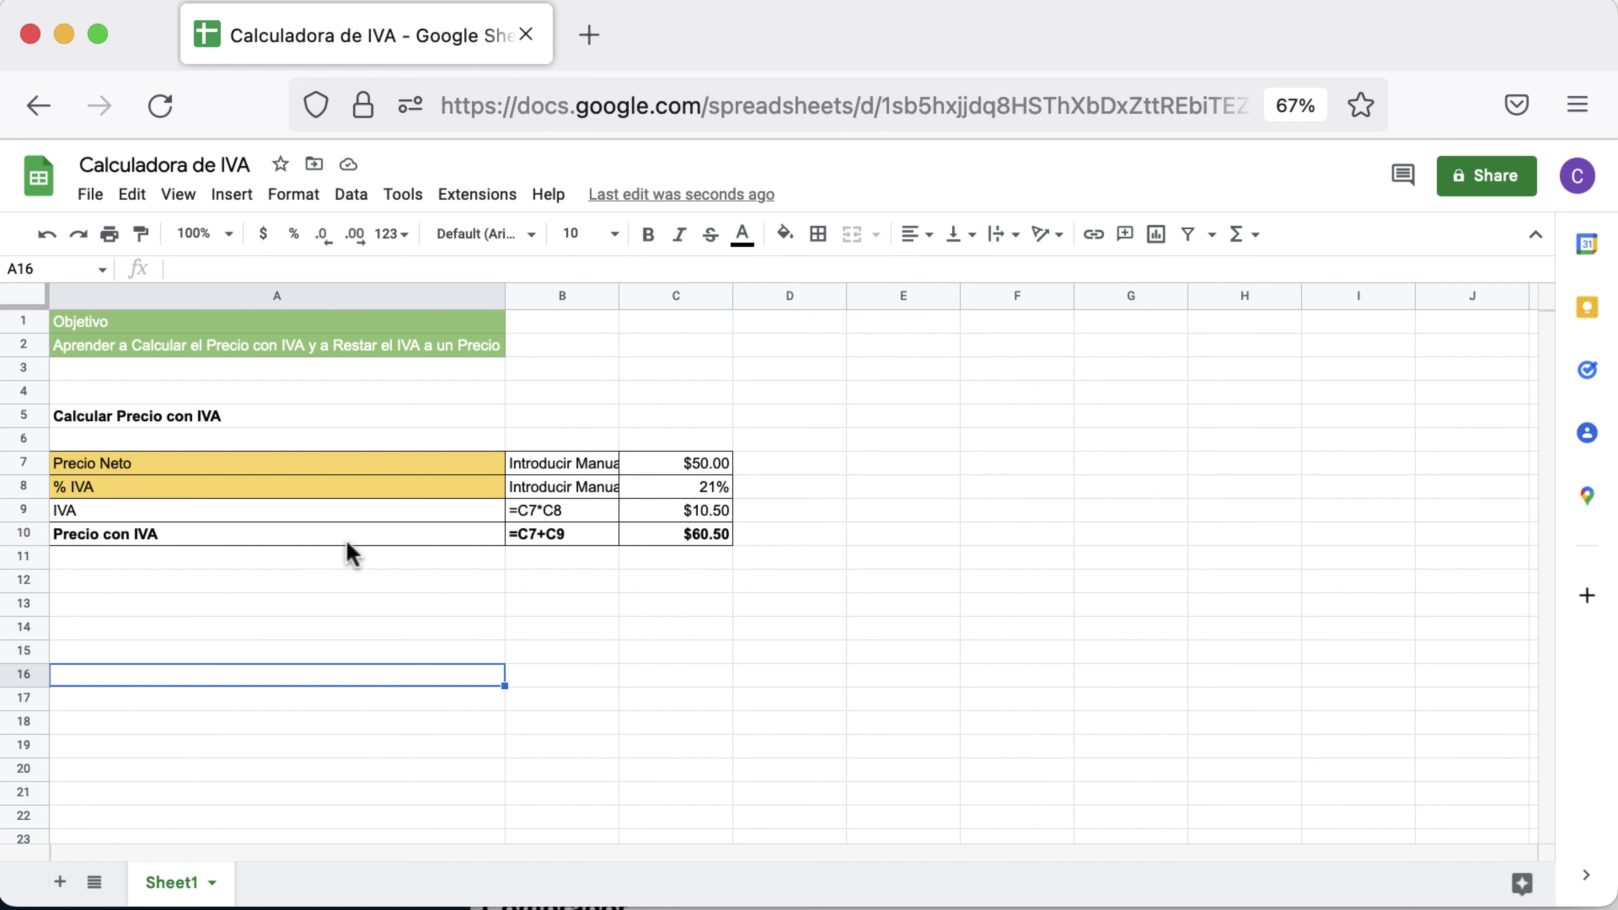
{"action": "left_click", "coordinate": [379, 603]}
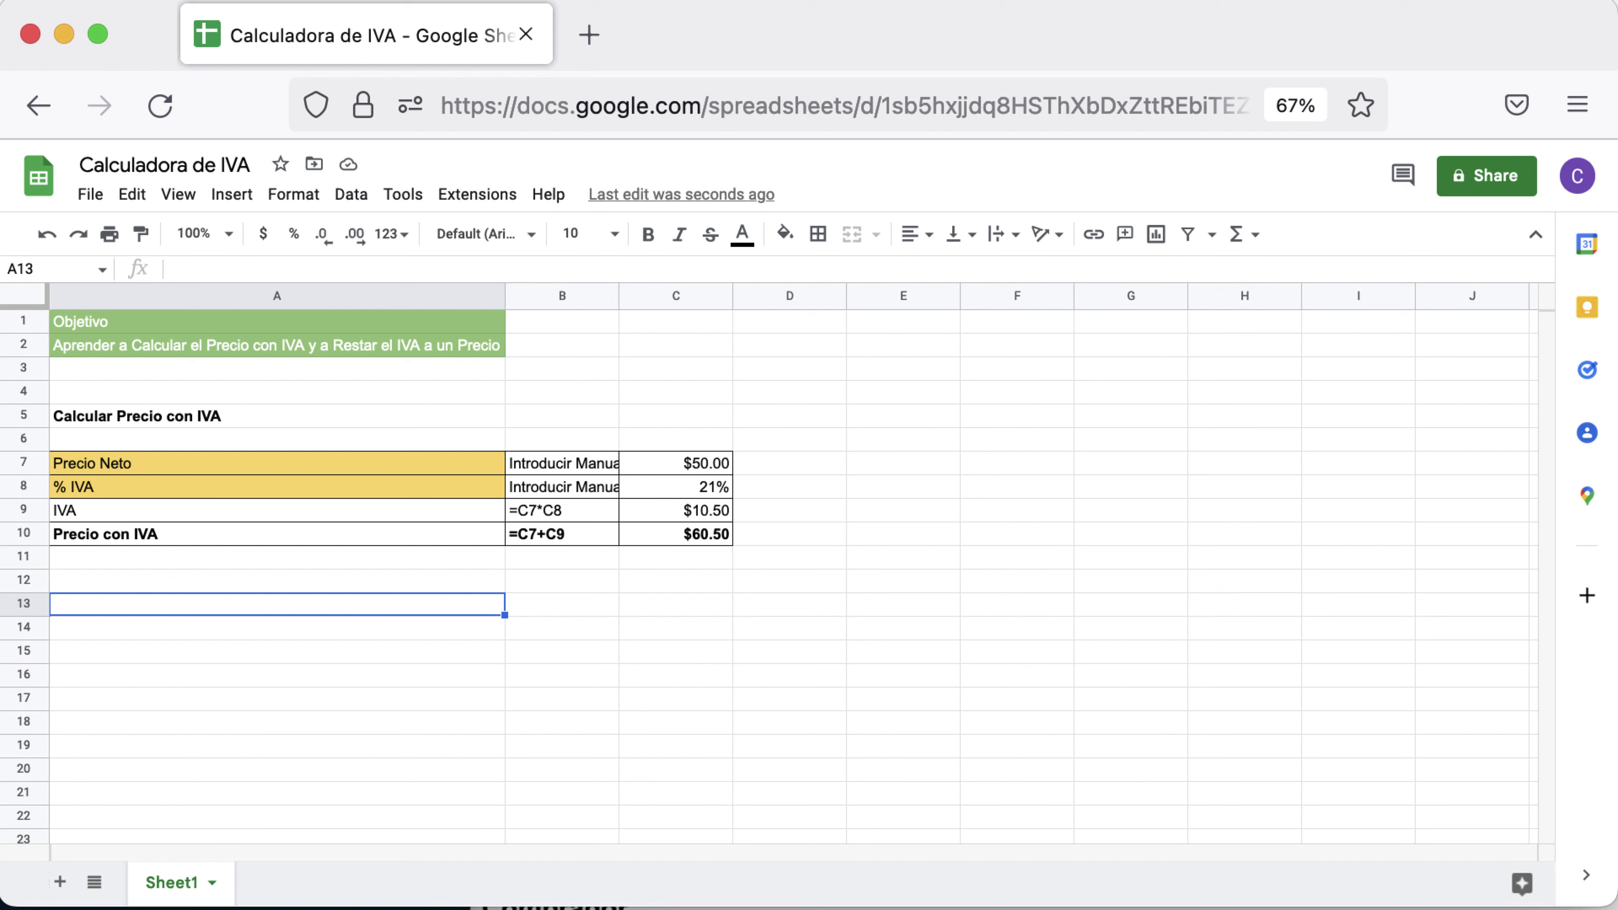
- Enter the heading 'Restar IVA al Precio' in A13 and make it bold
{"action": "left_click", "coordinate": [93, 608]}
{"action": "type", "text": "Restar IVA al"}
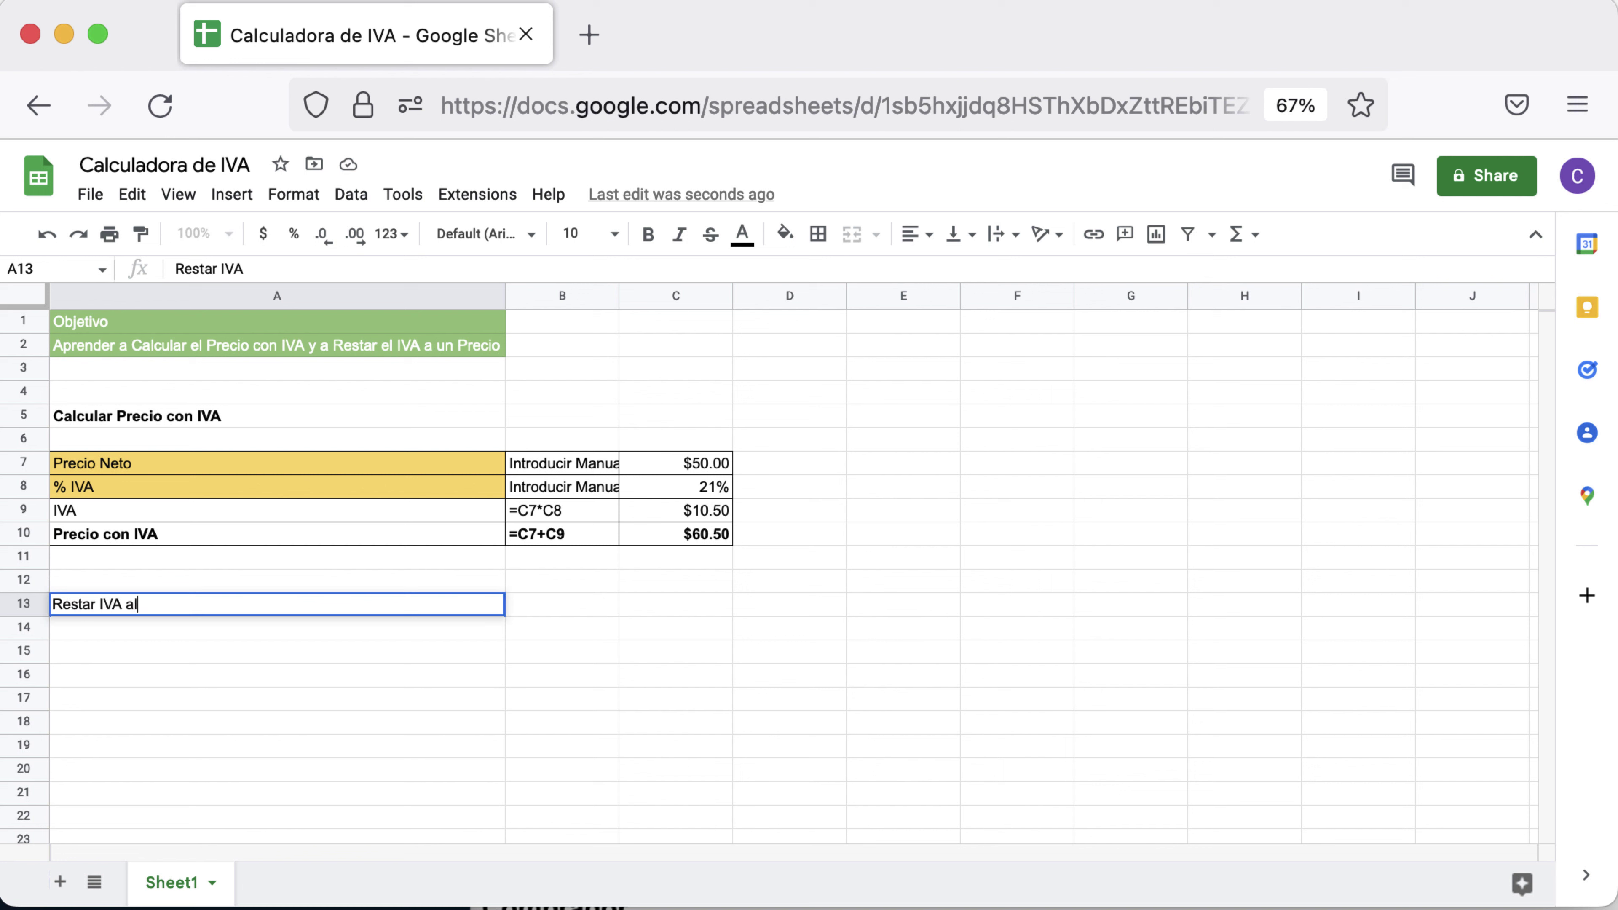
{"action": "type", "text": "io"}
{"action": "key", "text": "Return"}
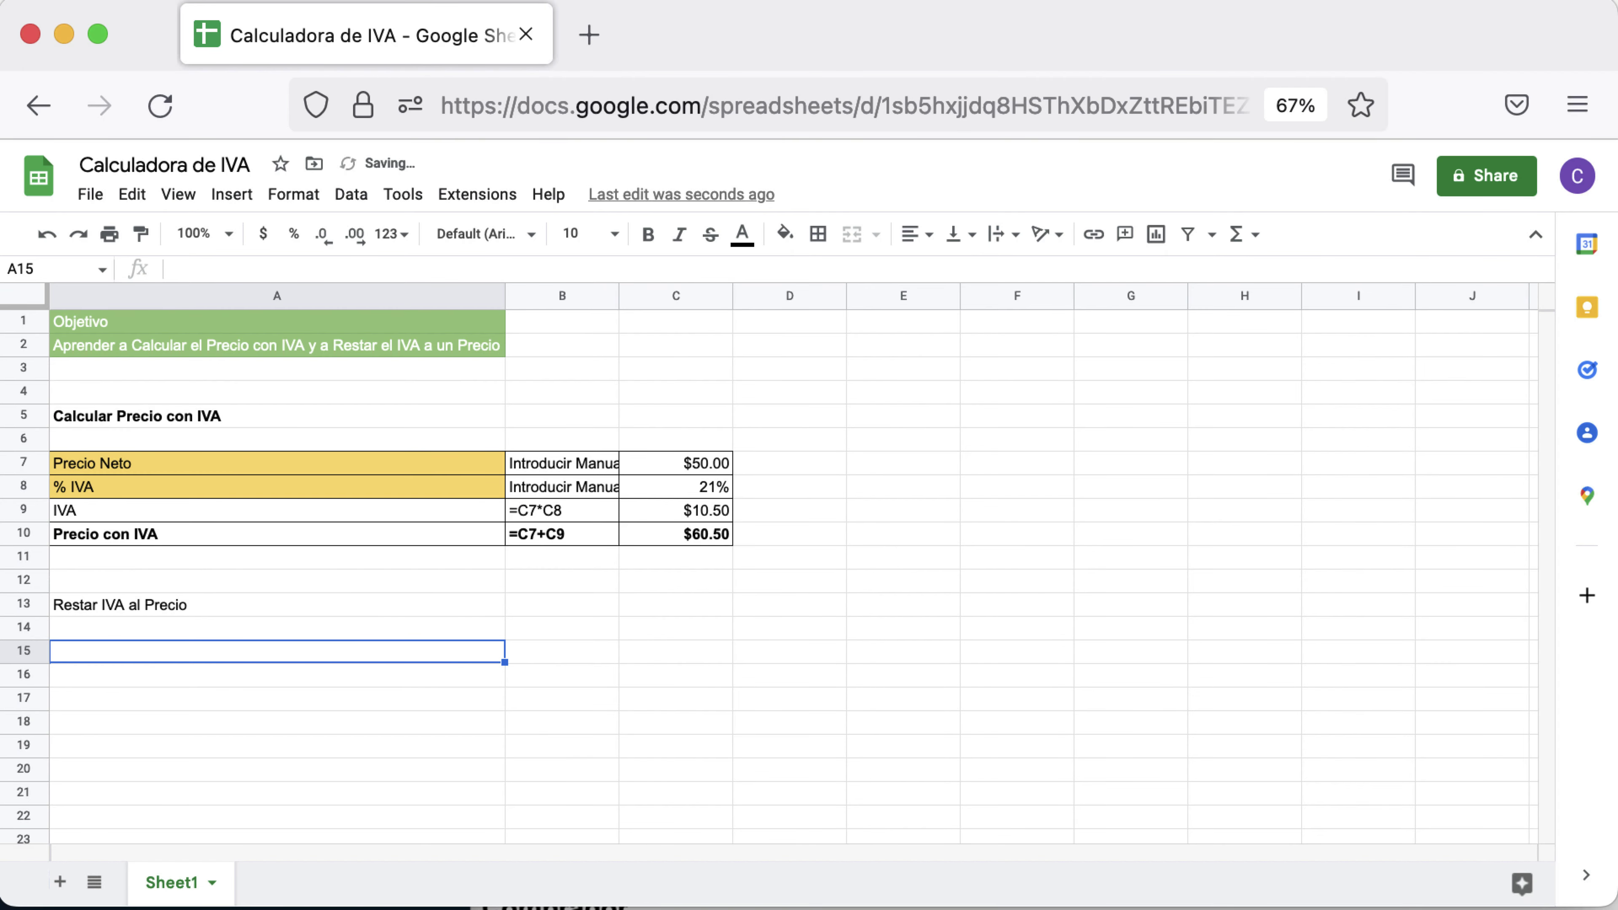
{"action": "left_click", "coordinate": [89, 605]}
{"action": "left_click", "coordinate": [648, 234]}
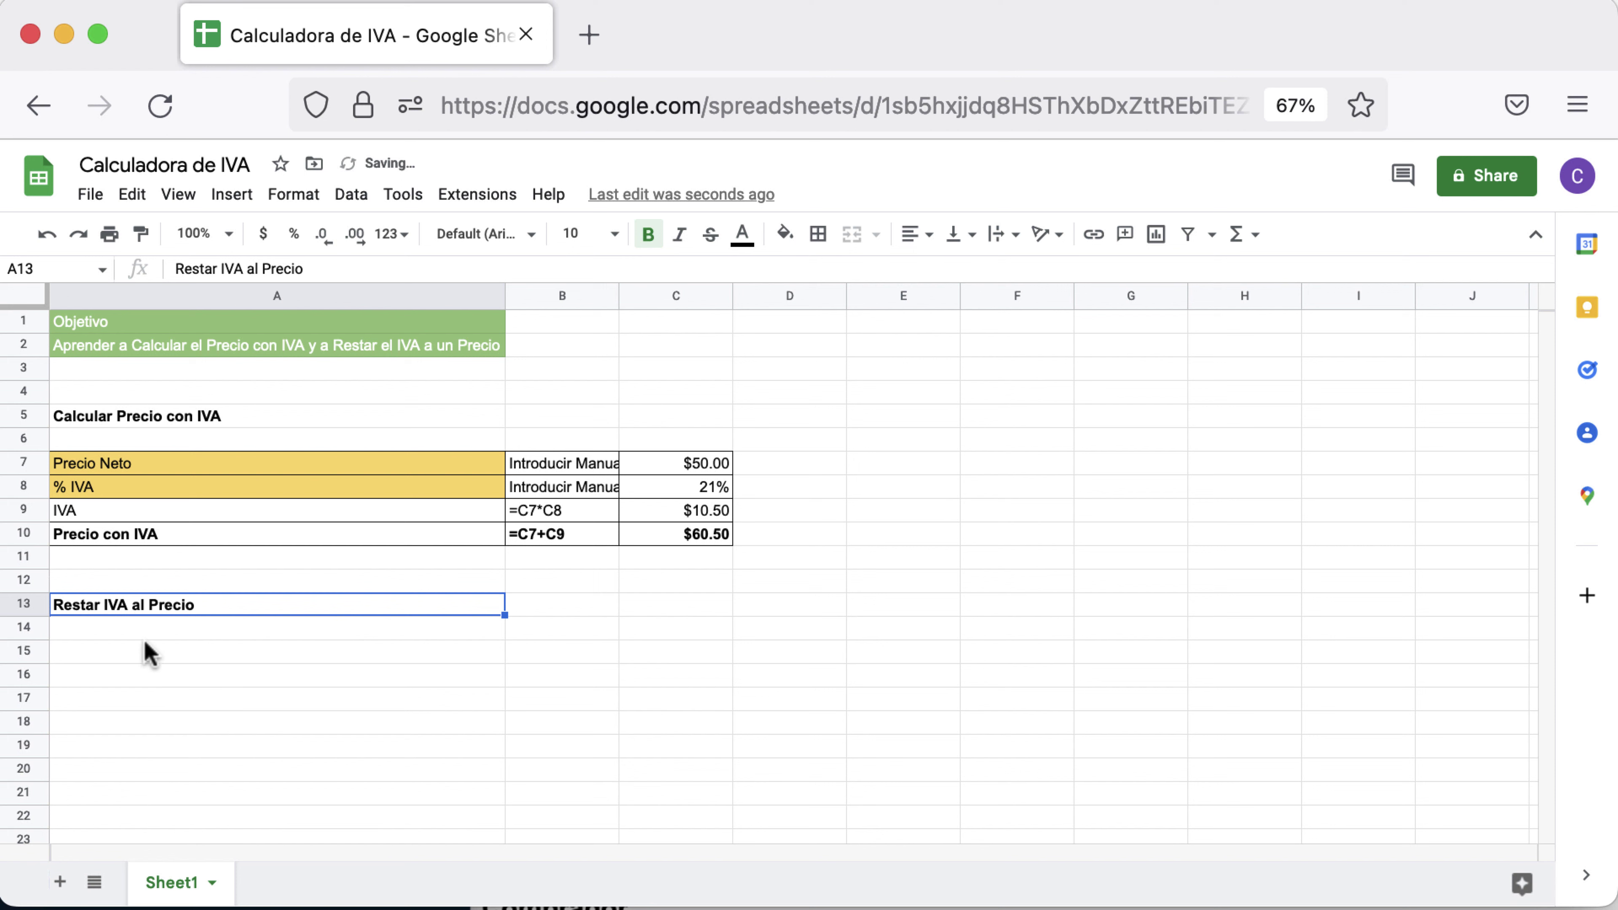
- Enter the labels Precio con IVA, % IVA, IVA and Precio Neto in A15:A18
{"action": "key", "text": "Down"}
{"action": "key", "text": "Down"}
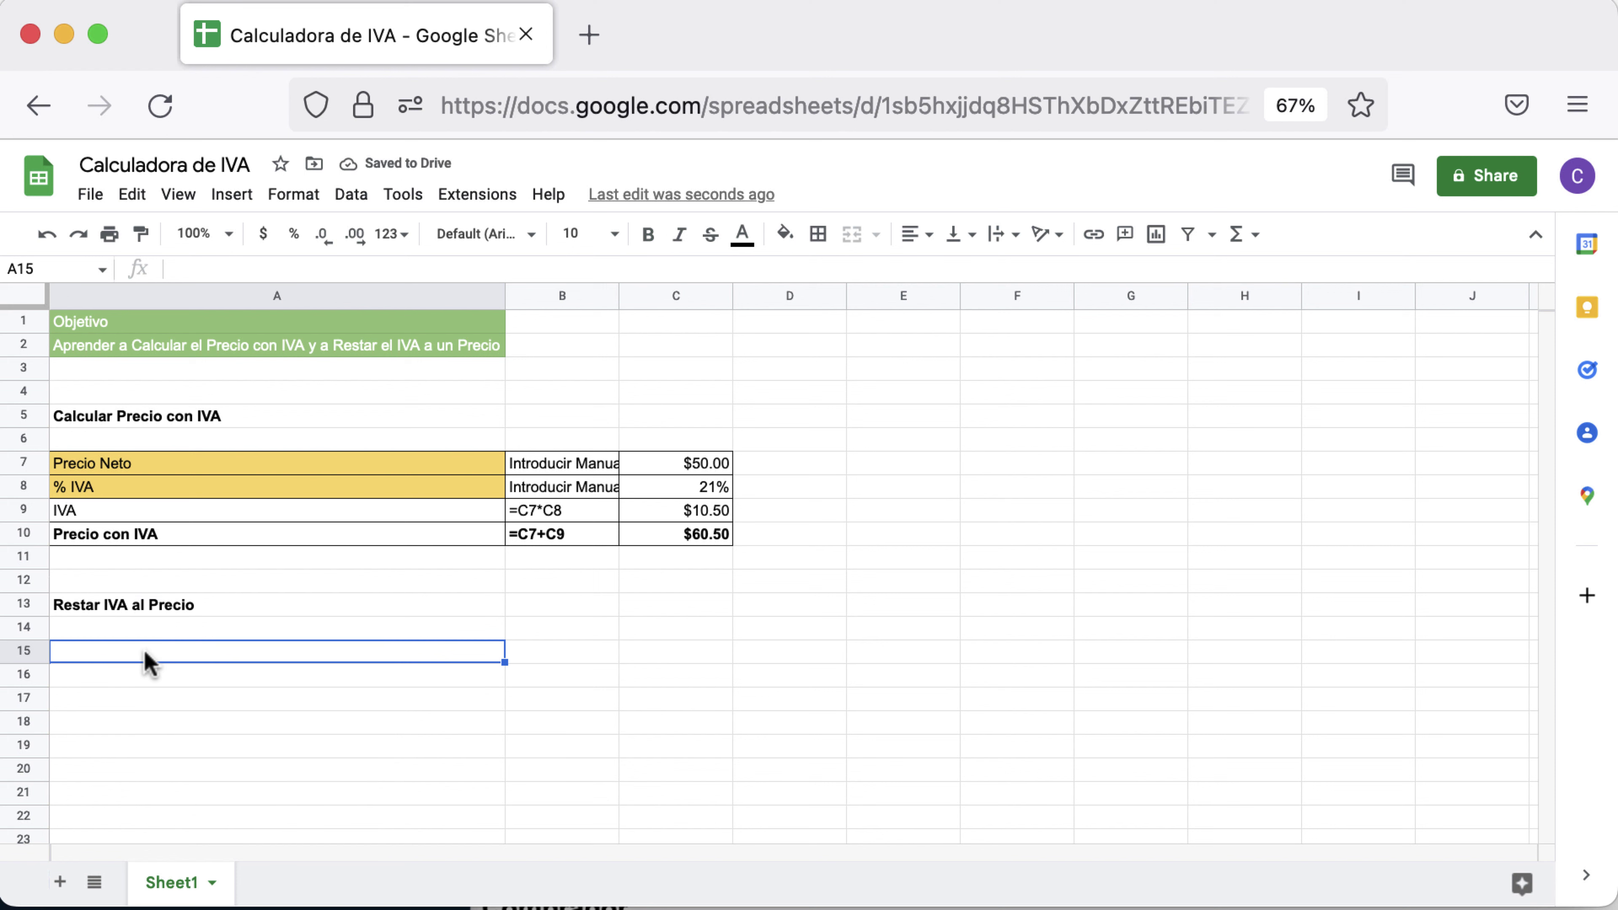
{"action": "type", "text": "Precio con IVA"}
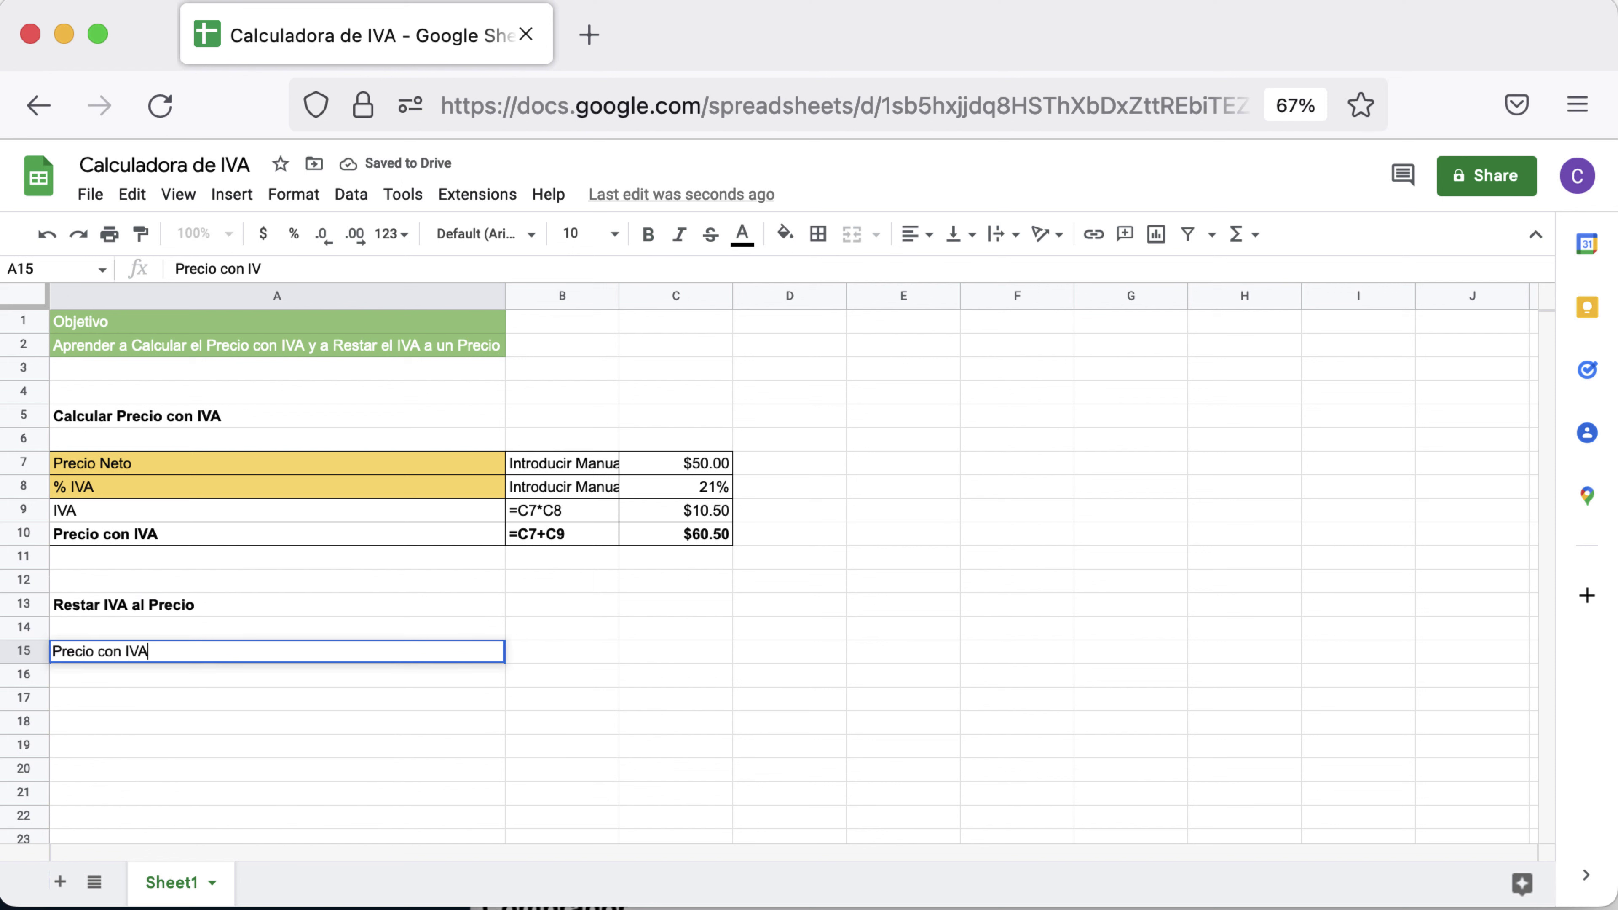
{"action": "key", "text": "Return"}
{"action": "type", "text": "% I"}
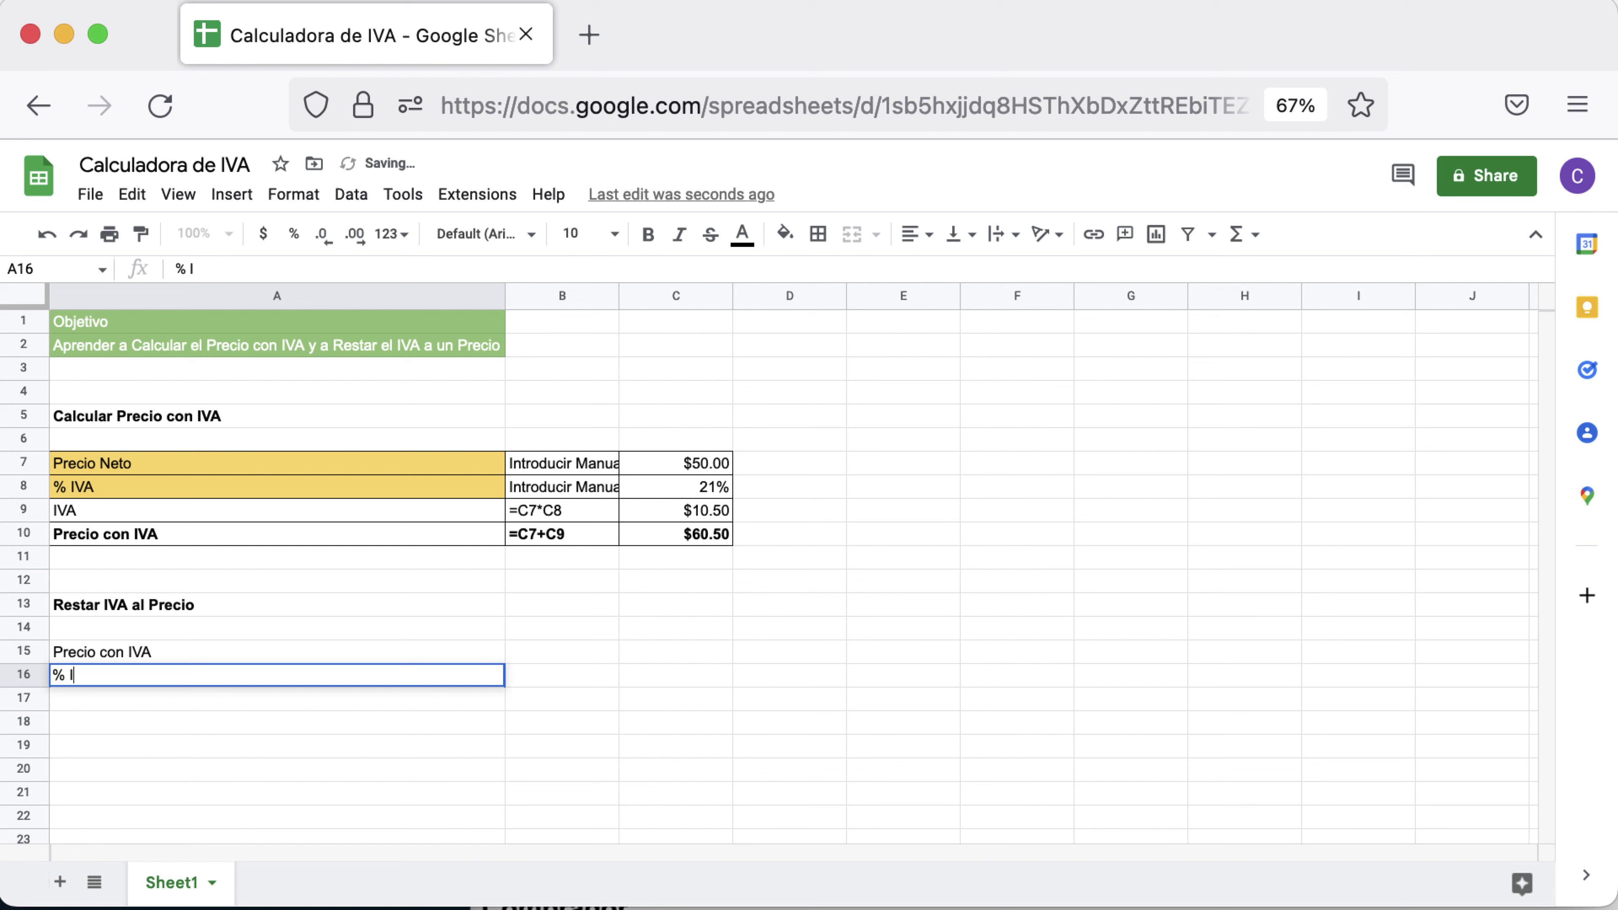
{"action": "type", "text": "VA"}
{"action": "key", "text": "Return"}
{"action": "type", "text": "IVA"}
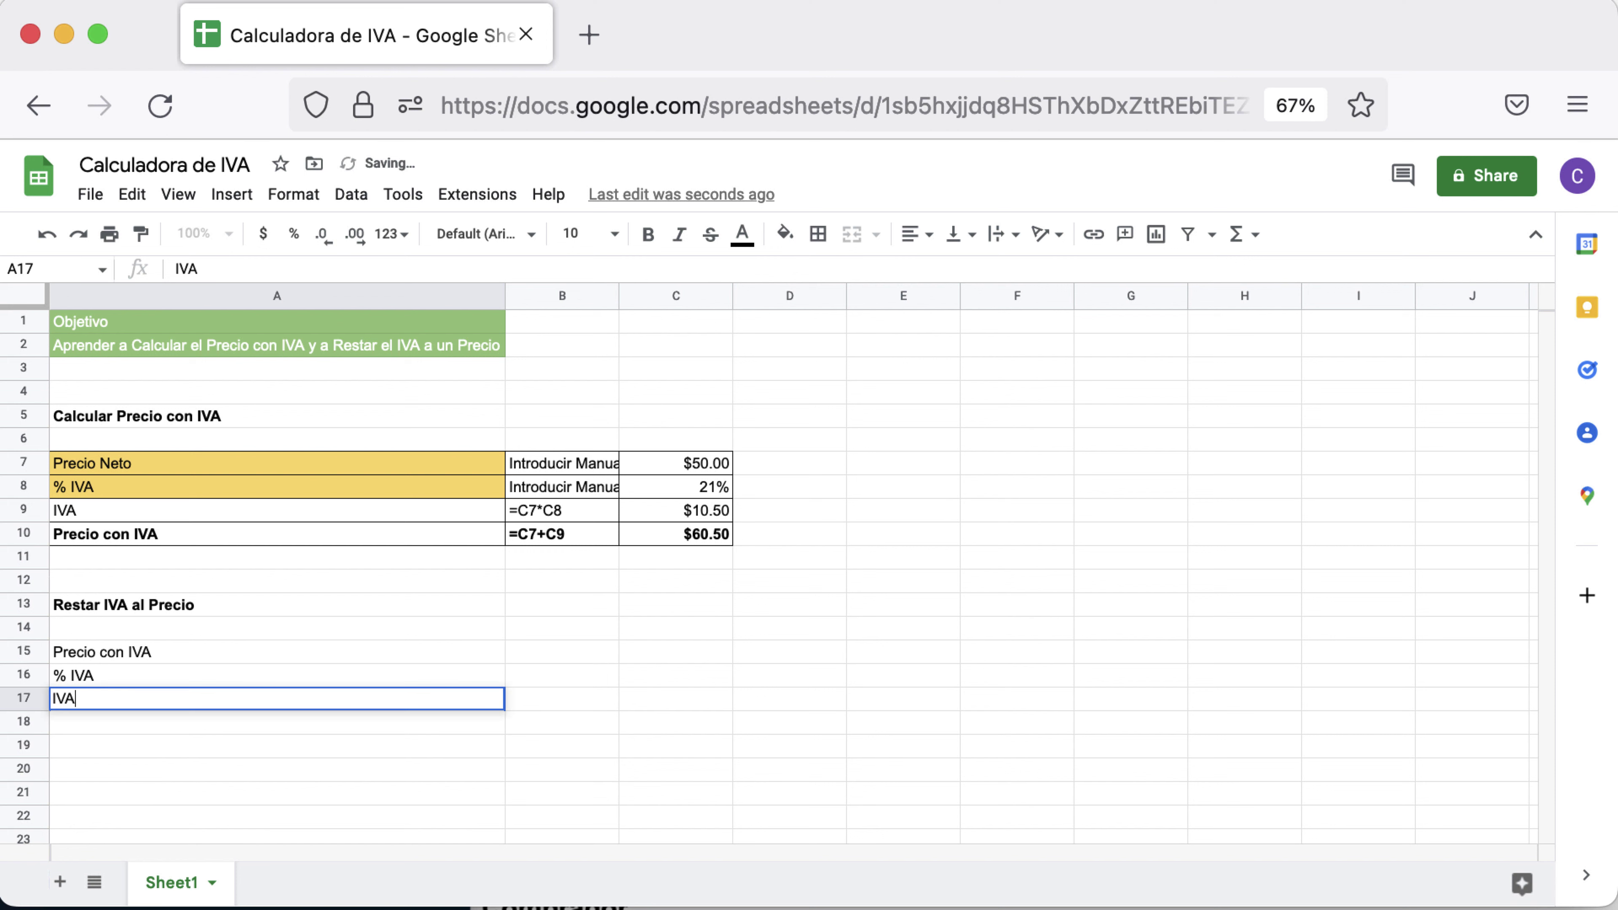
{"action": "key", "text": "Return"}
{"action": "type", "text": "Precio N"}
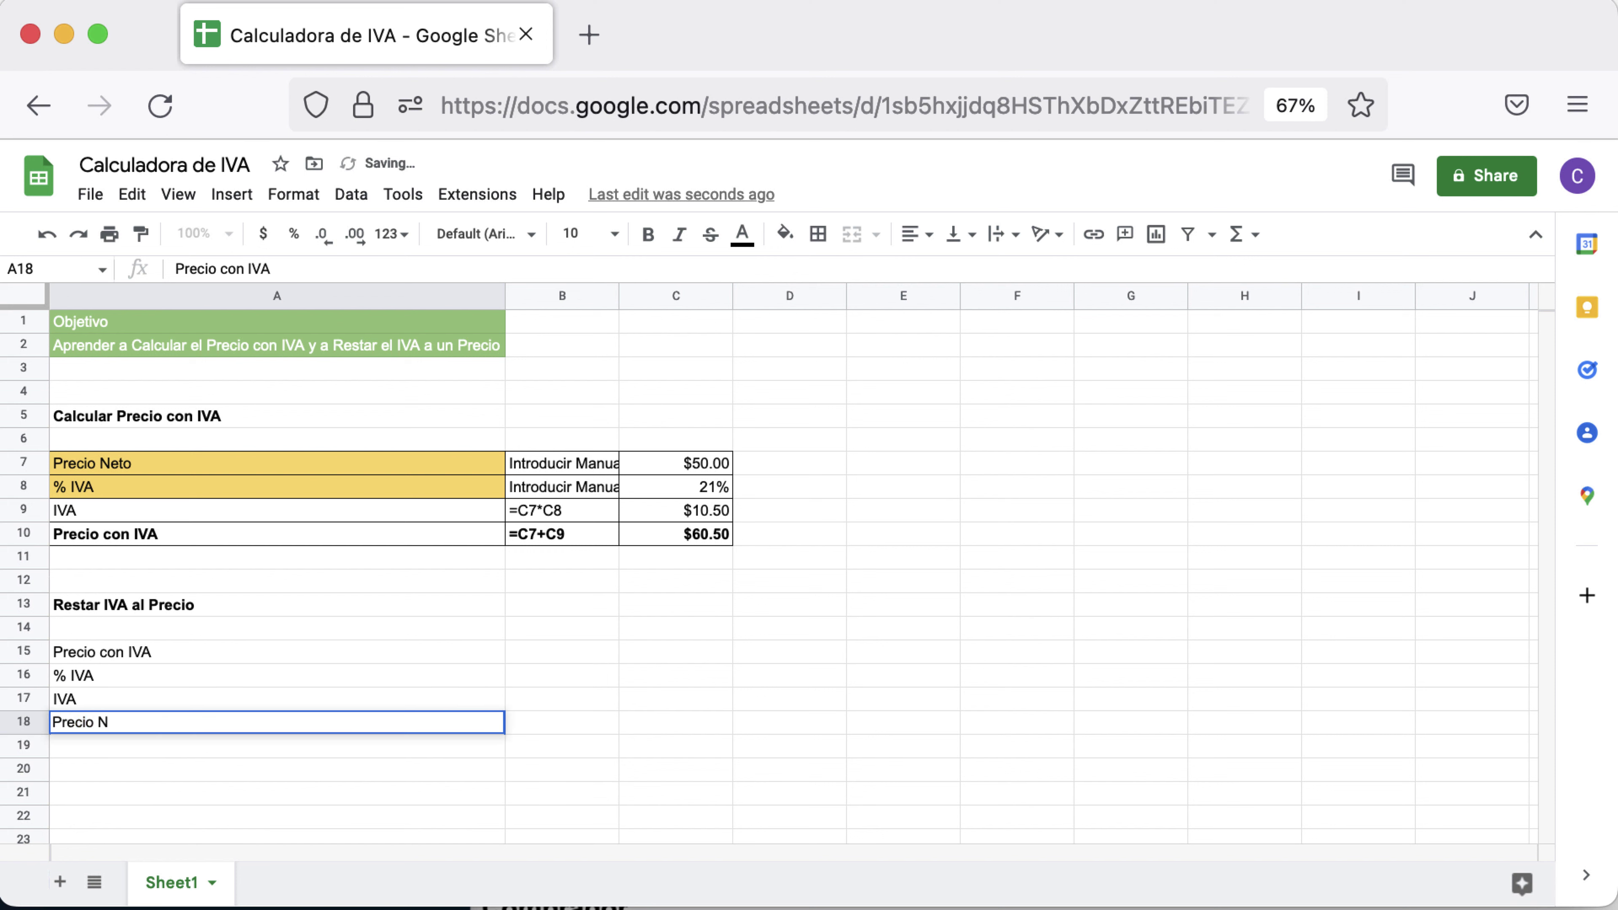
{"action": "type", "text": "eto"}
{"action": "key", "text": "Return"}
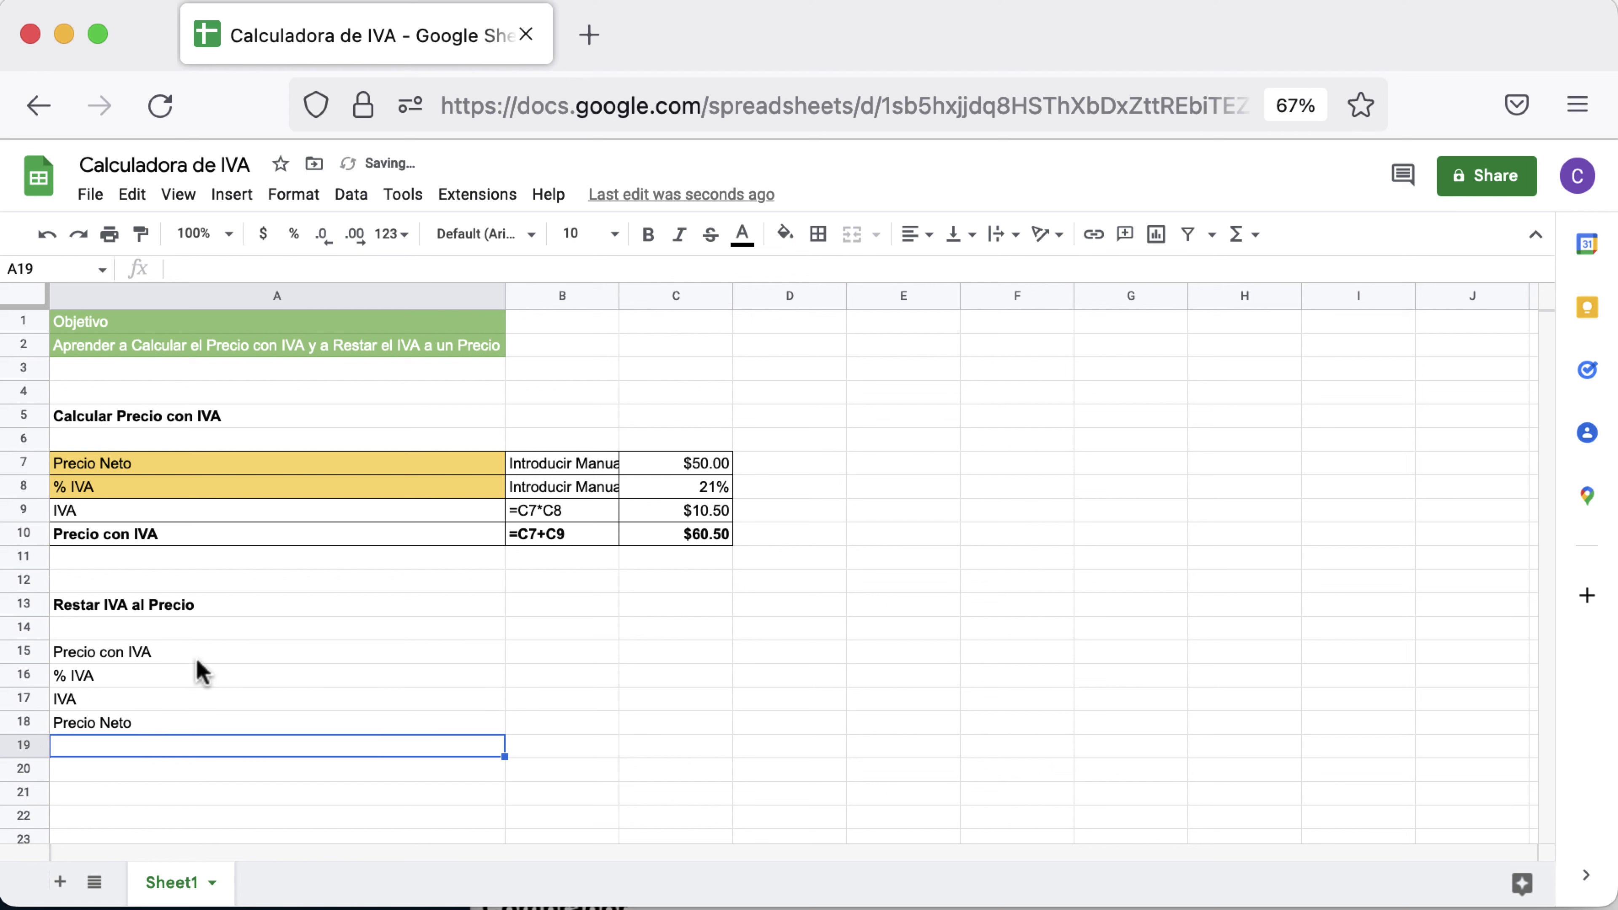
- Give A15:C18 all borders and make the Precio Neto row bold
{"action": "left_click", "coordinate": [195, 657]}
{"action": "left_click", "coordinate": [720, 733], "text": "shift"}
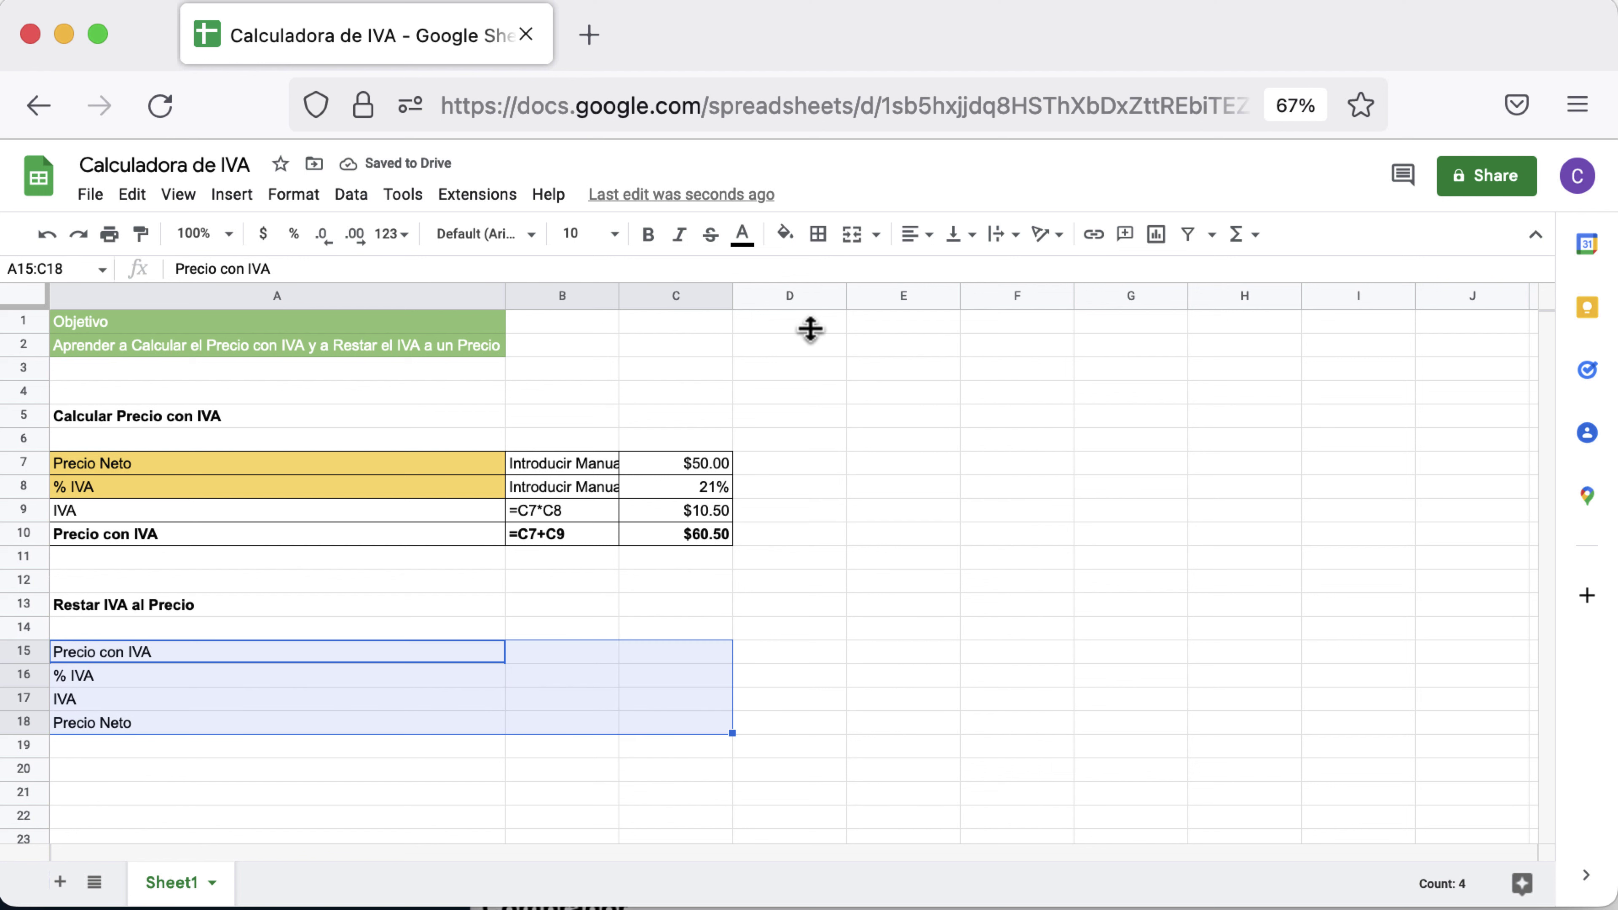
{"action": "left_click", "coordinate": [819, 236]}
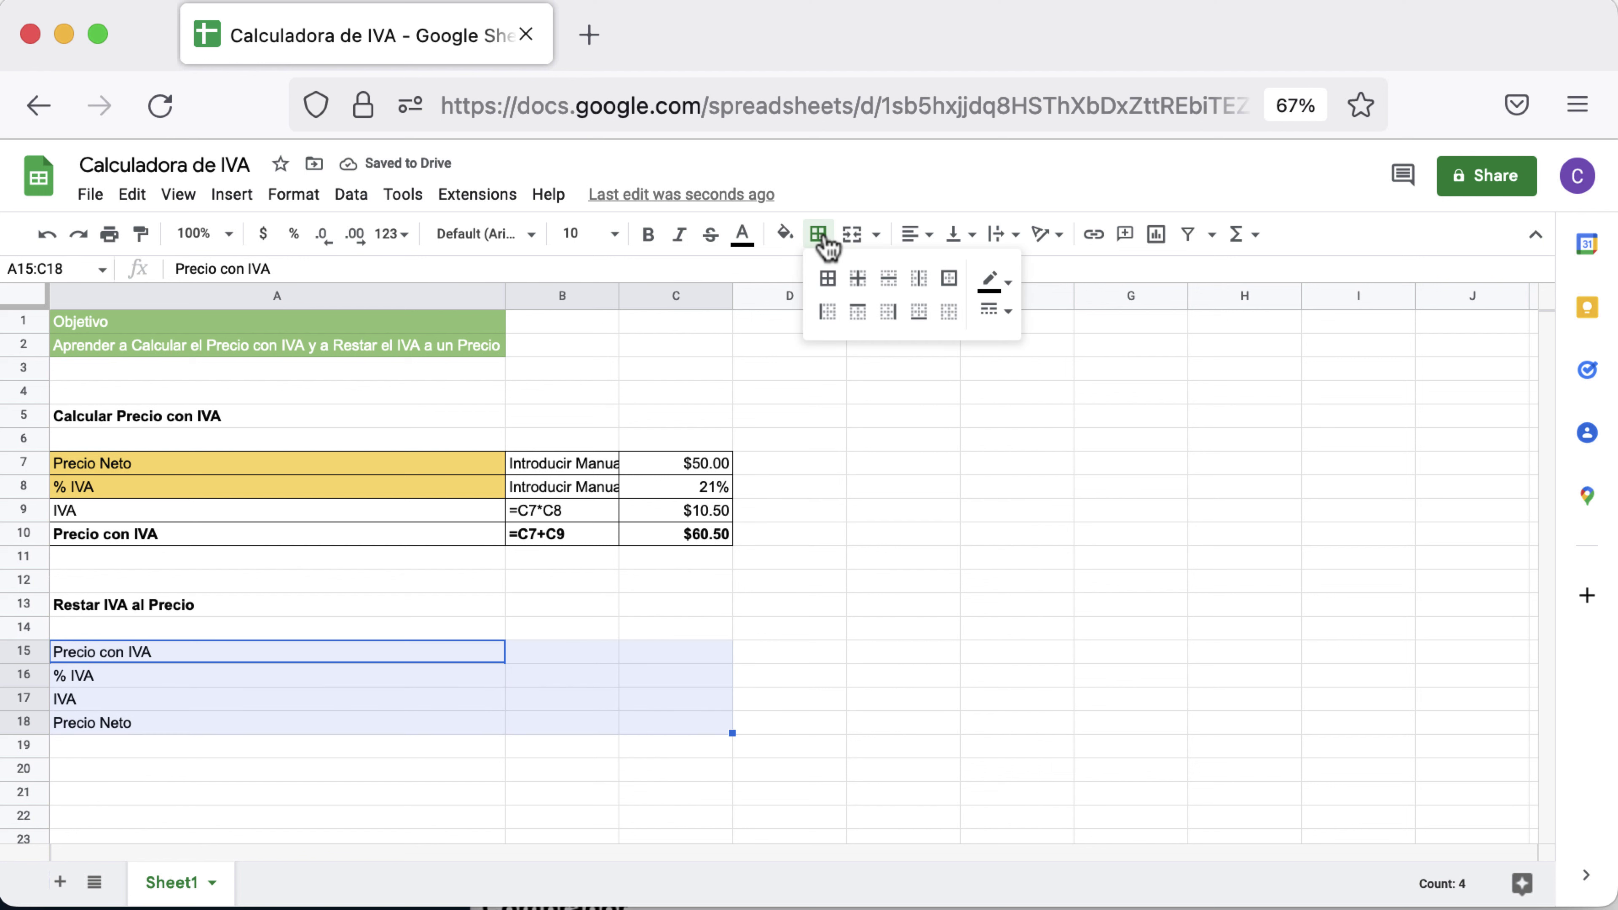
{"action": "left_click", "coordinate": [828, 278]}
{"action": "left_click", "coordinate": [186, 725]}
{"action": "left_click", "coordinate": [636, 730], "text": "shift"}
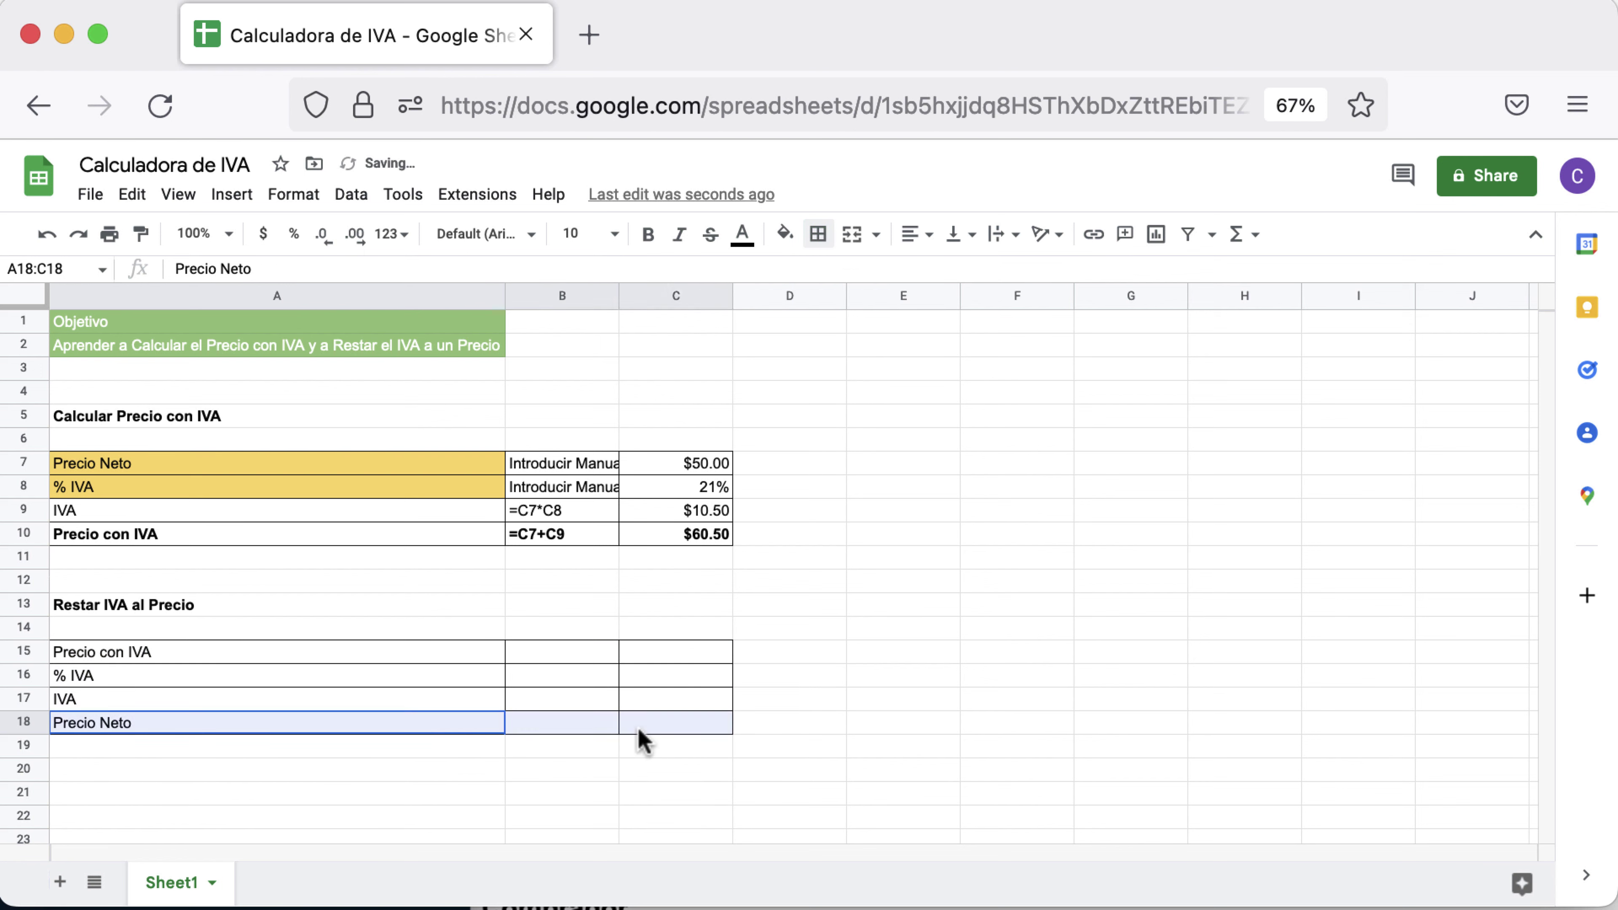
{"action": "left_click", "coordinate": [648, 236]}
- Copy the two Introducir Manualmente notes into B15:B16 and autofit column B
{"action": "left_click", "coordinate": [713, 760]}
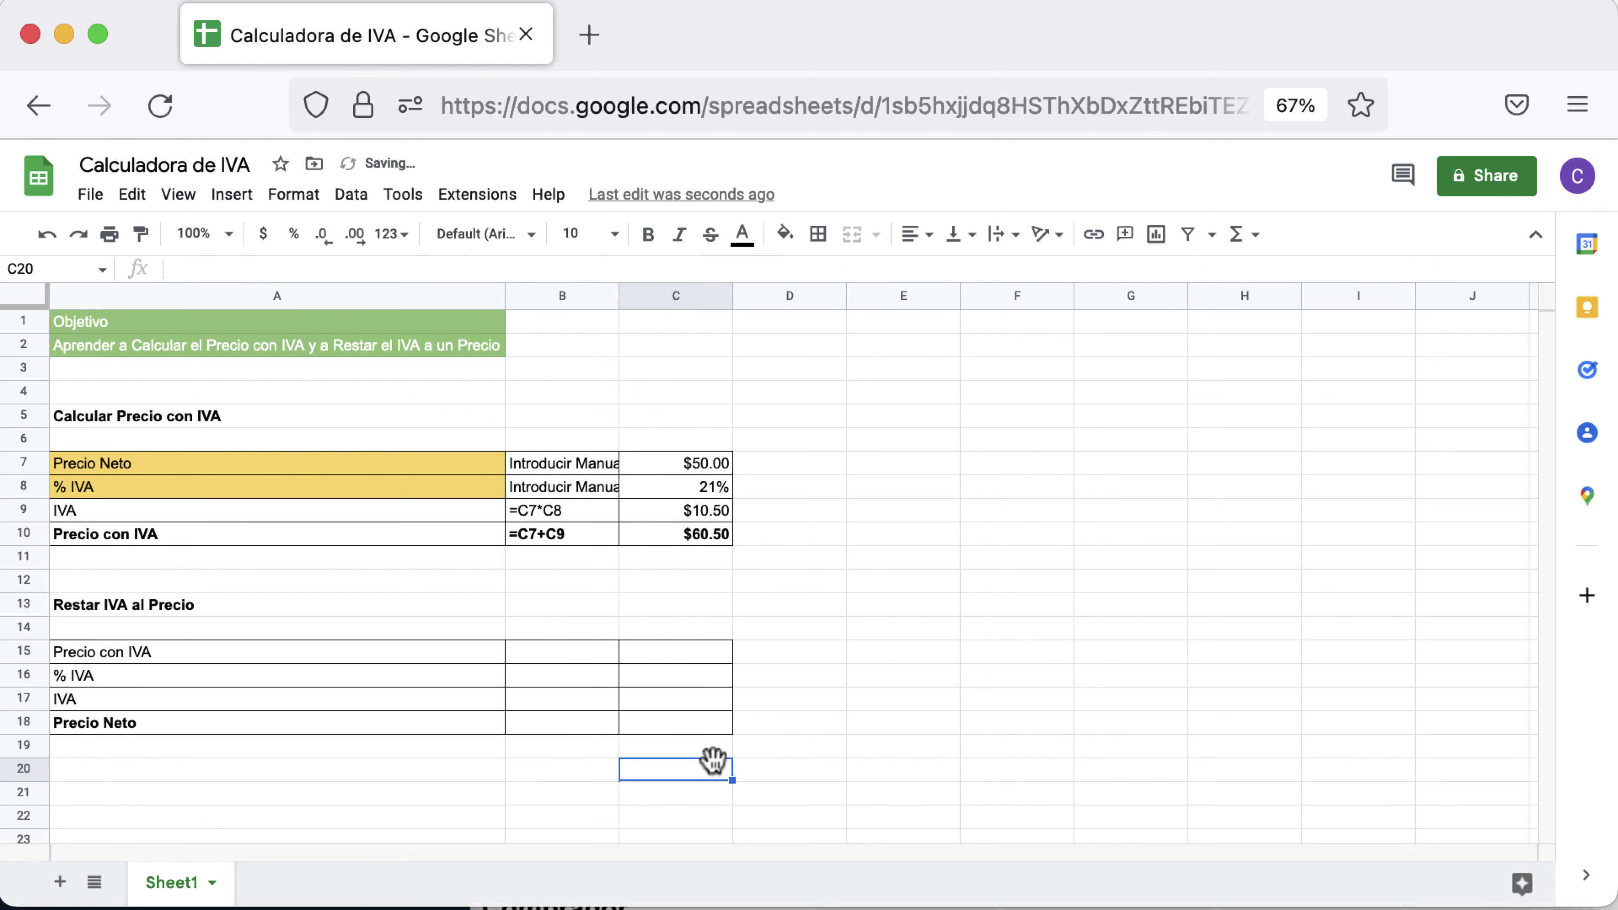
{"action": "left_click_drag", "start_coordinate": [548, 469], "coordinate": [549, 494]}
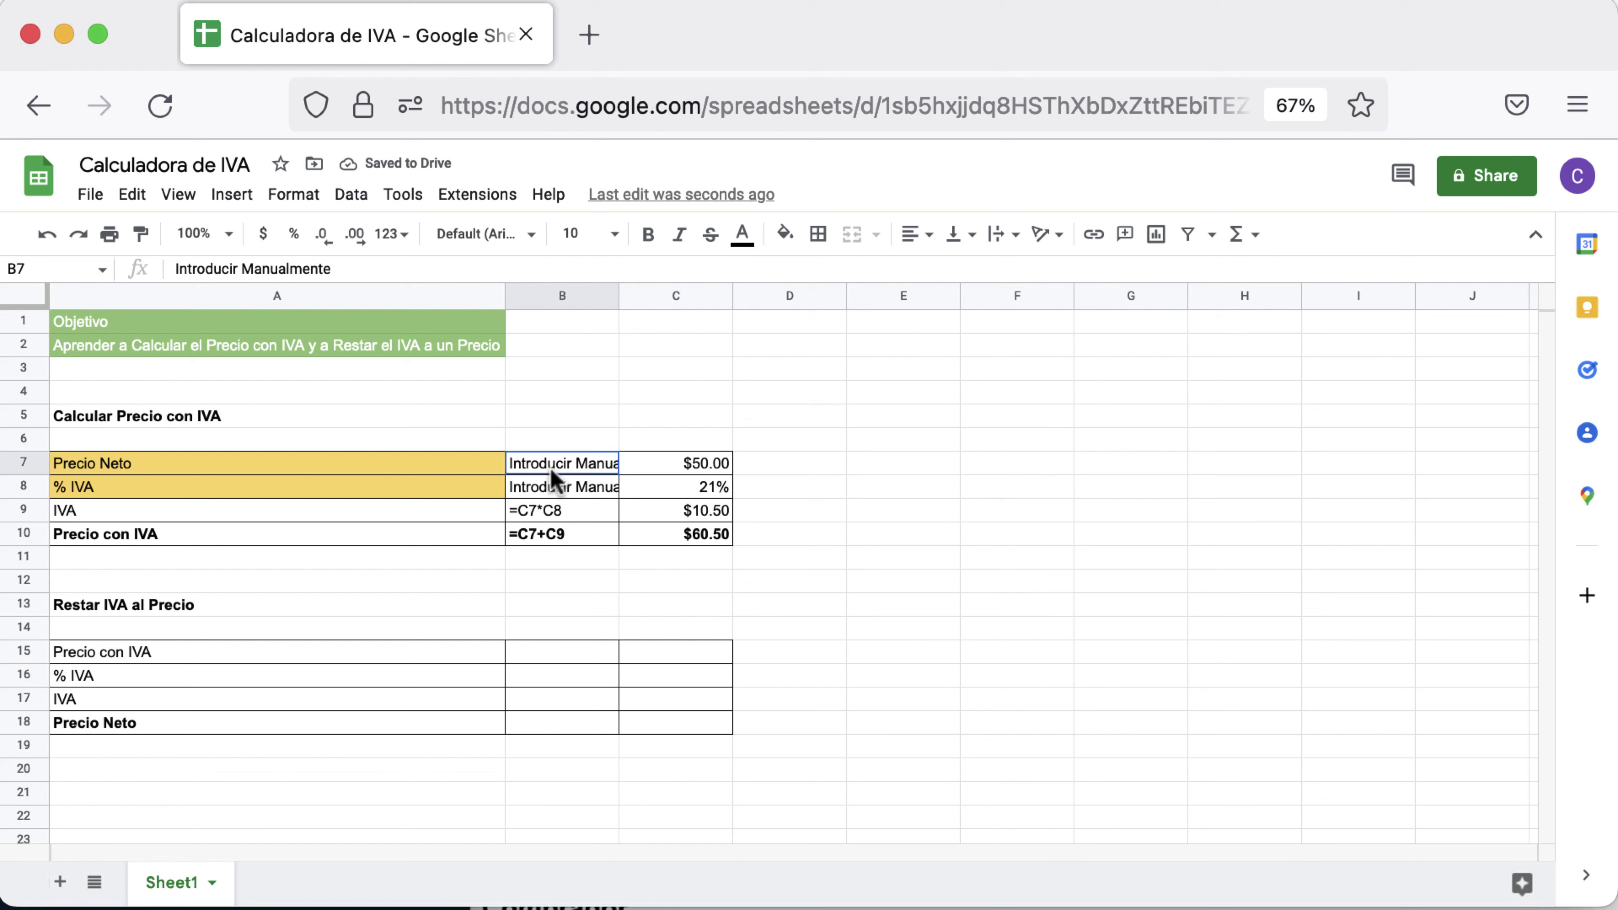
{"action": "key", "text": "ctrl+c"}
{"action": "left_click", "coordinate": [600, 651]}
{"action": "key", "text": "ctrl+v"}
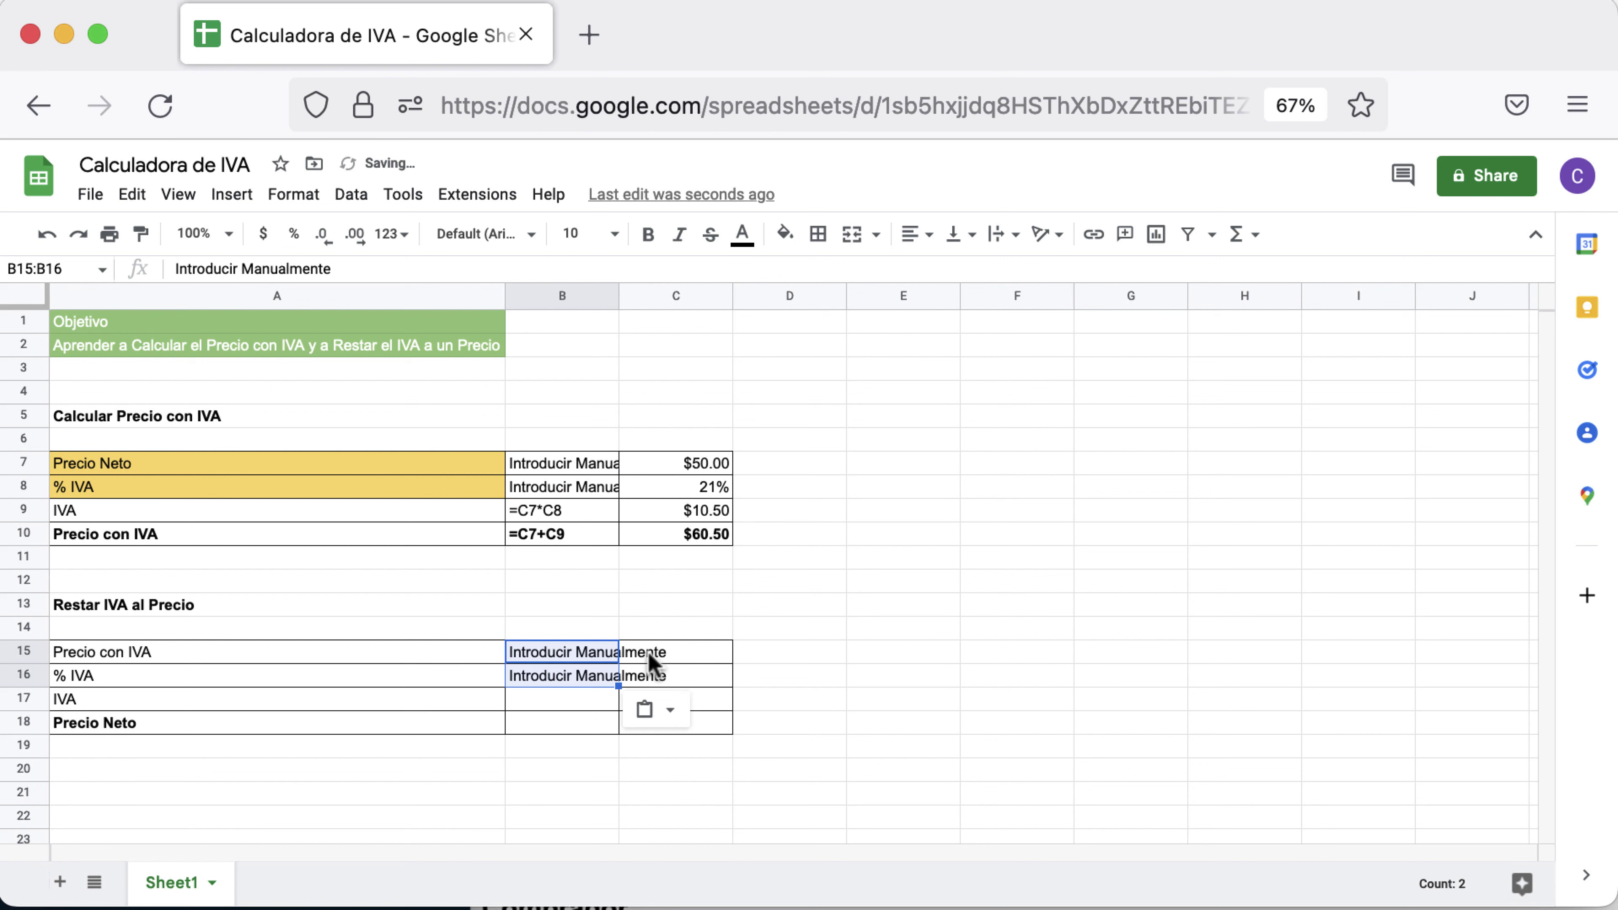
{"action": "double_click", "coordinate": [619, 296]}
{"action": "left_click", "coordinate": [834, 659]}
{"action": "left_click", "coordinate": [533, 706]}
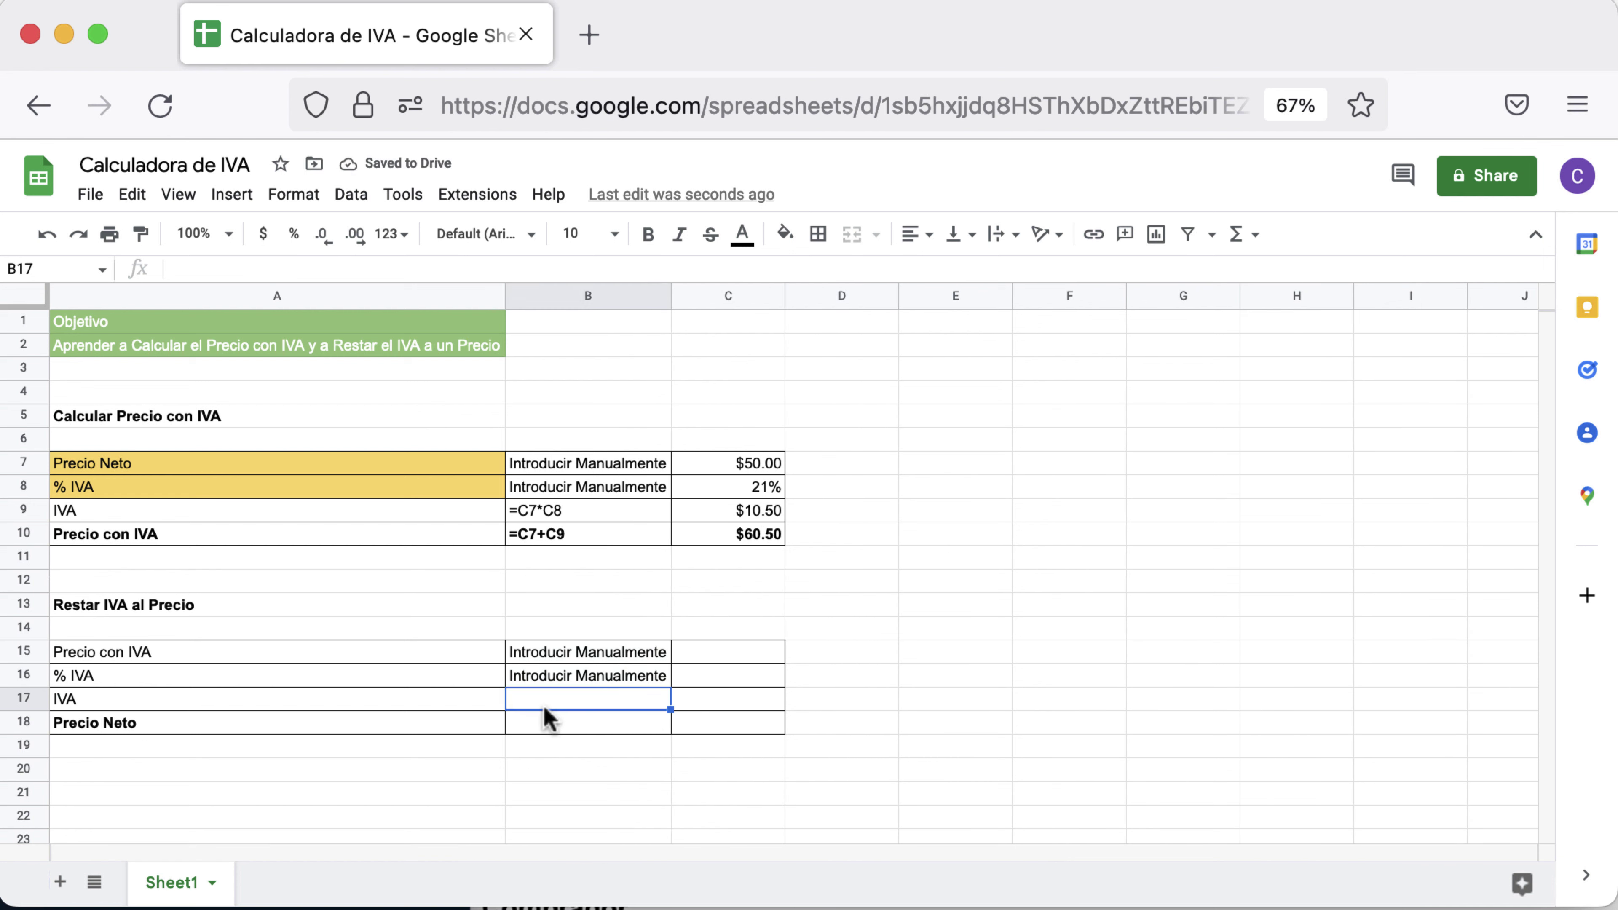
- Enter 75 and 21% in C15:C16, formatting the 75 as $75.00 currency
{"action": "left_click", "coordinate": [702, 659]}
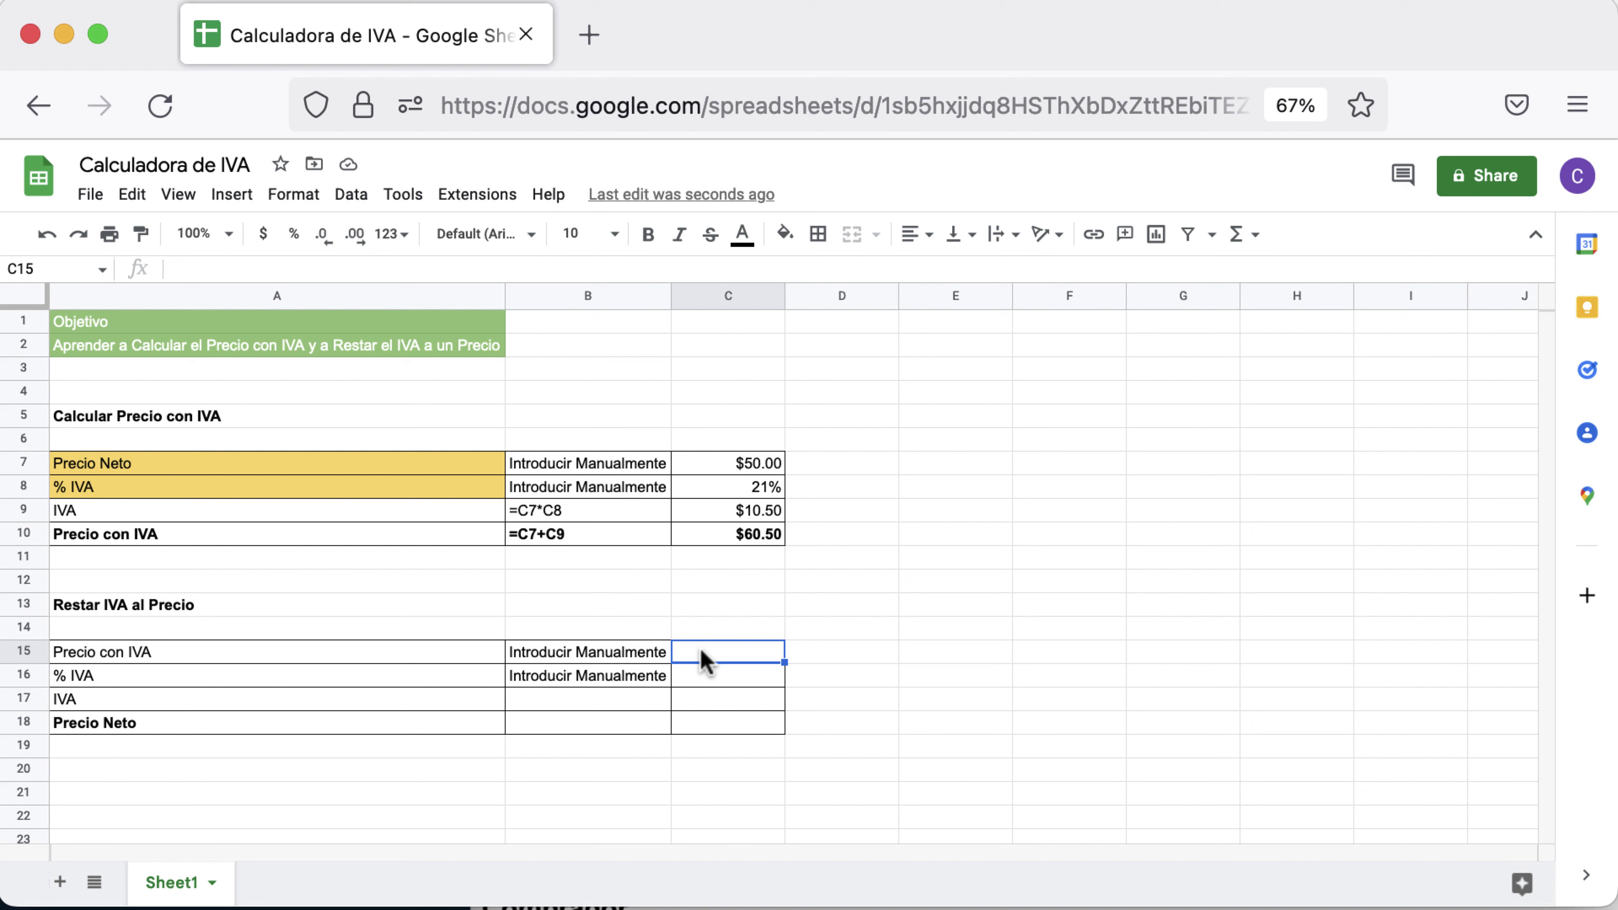
{"action": "type", "text": "7"}
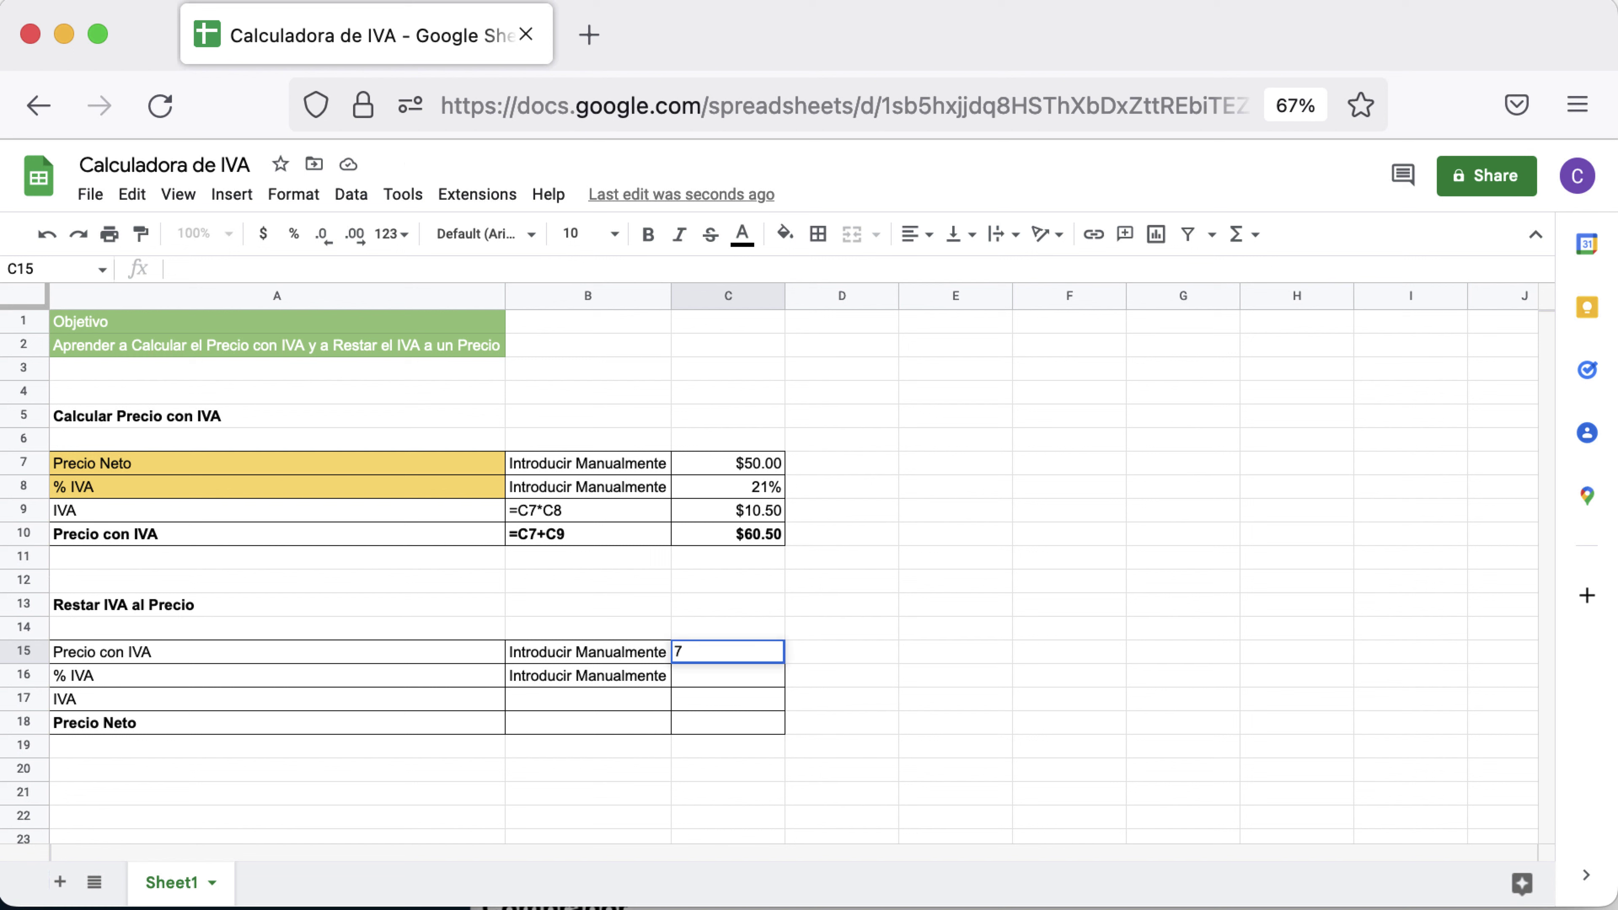
{"action": "type", "text": "5"}
{"action": "key", "text": "Return"}
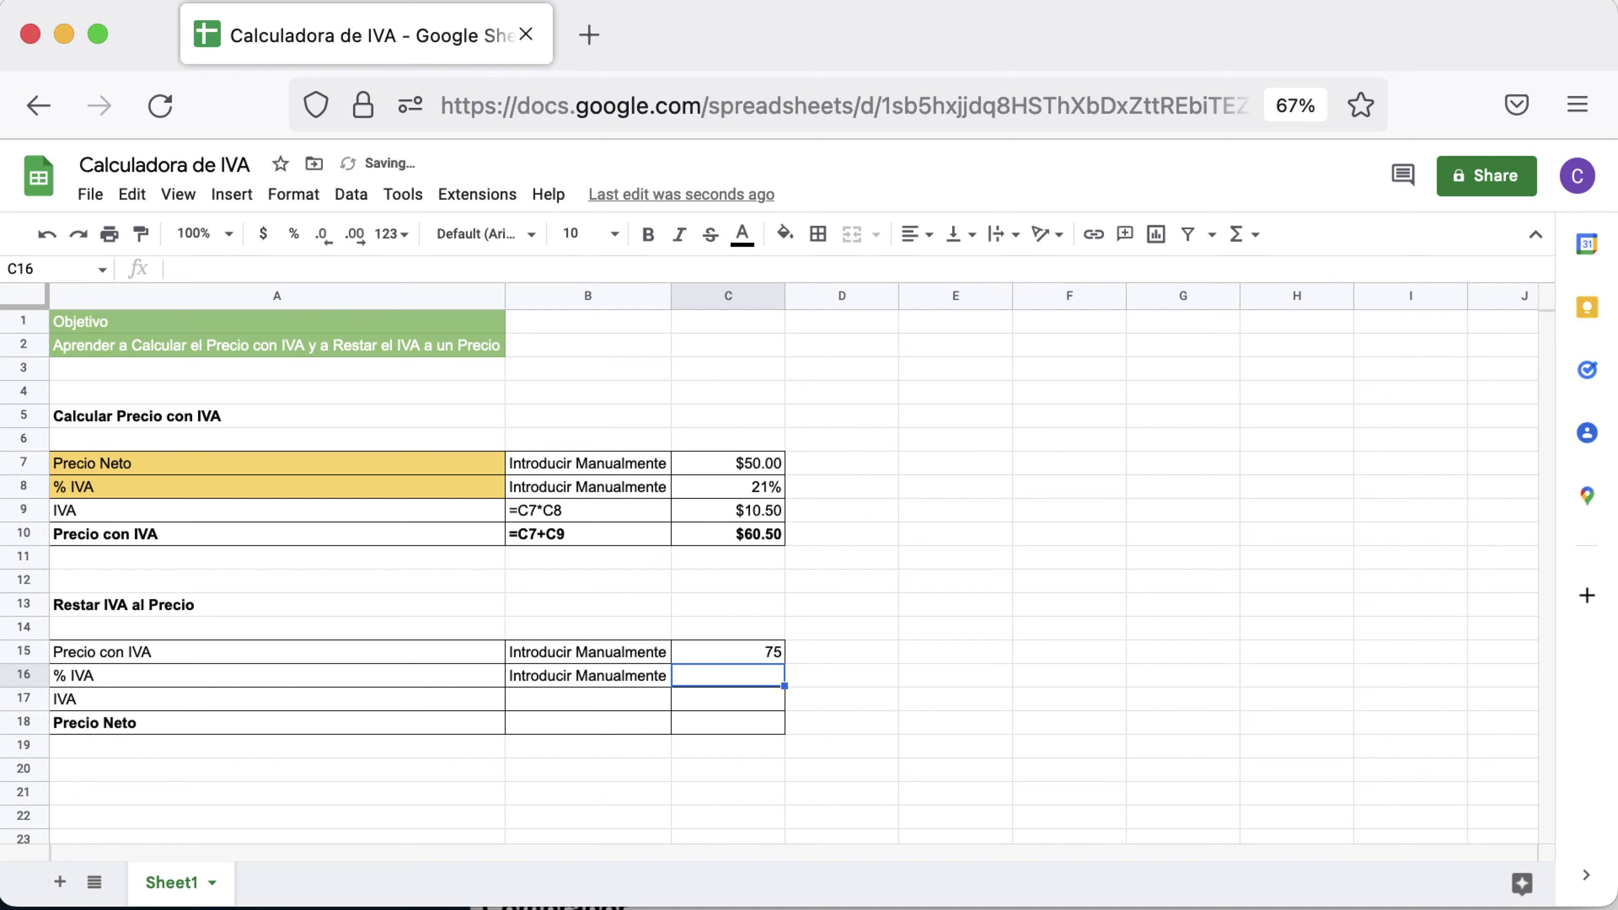
{"action": "type", "text": "21%"}
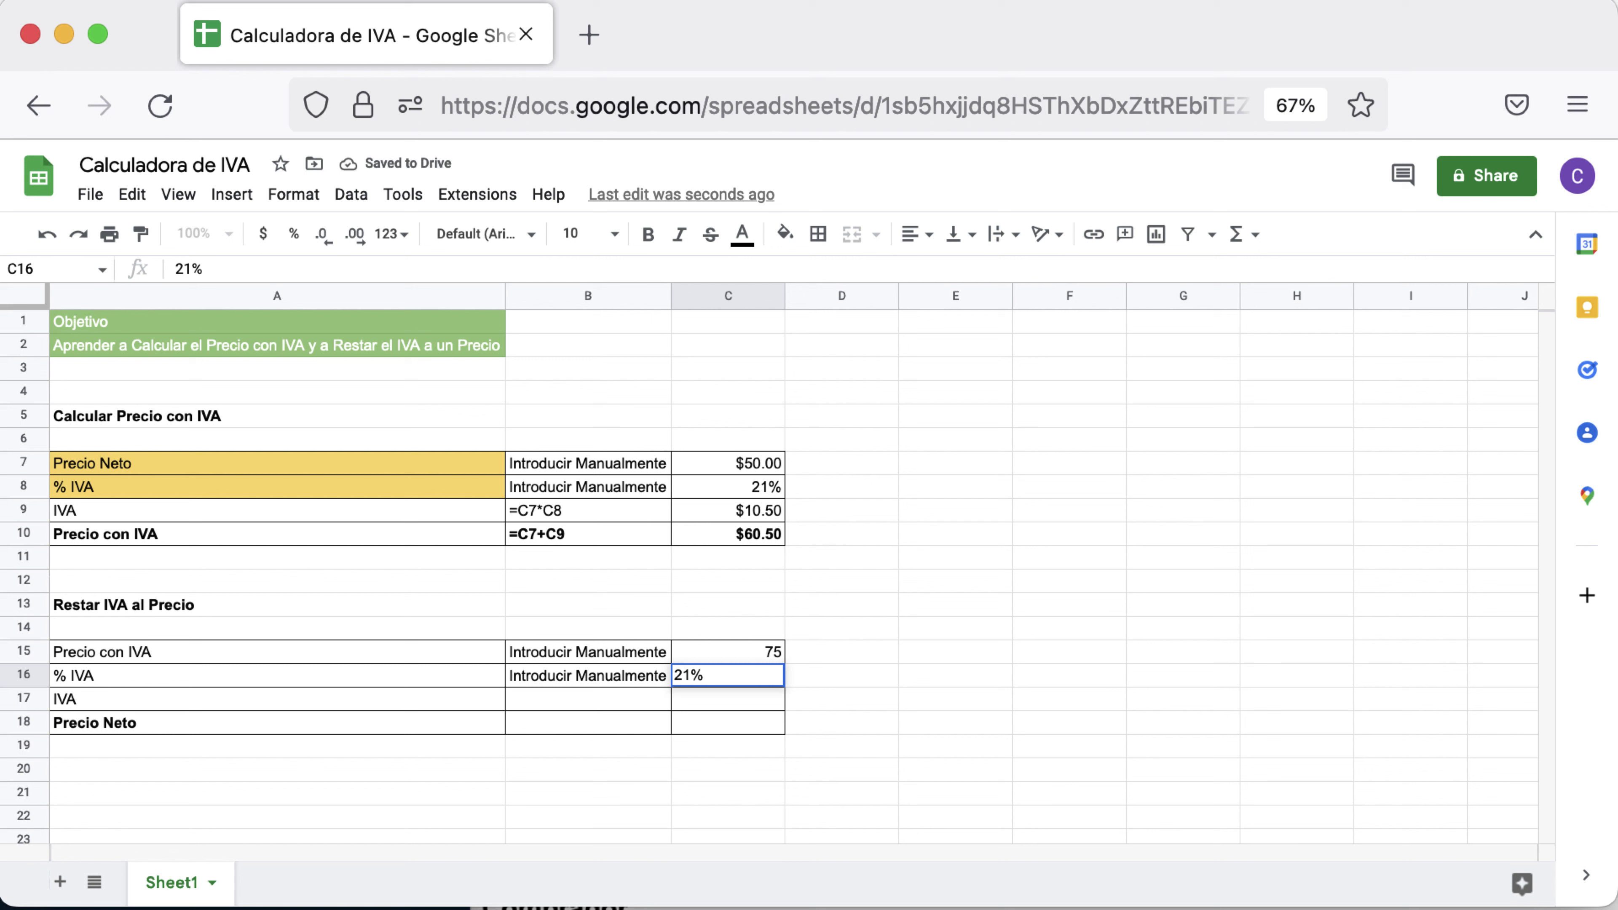
{"action": "key", "text": "Return"}
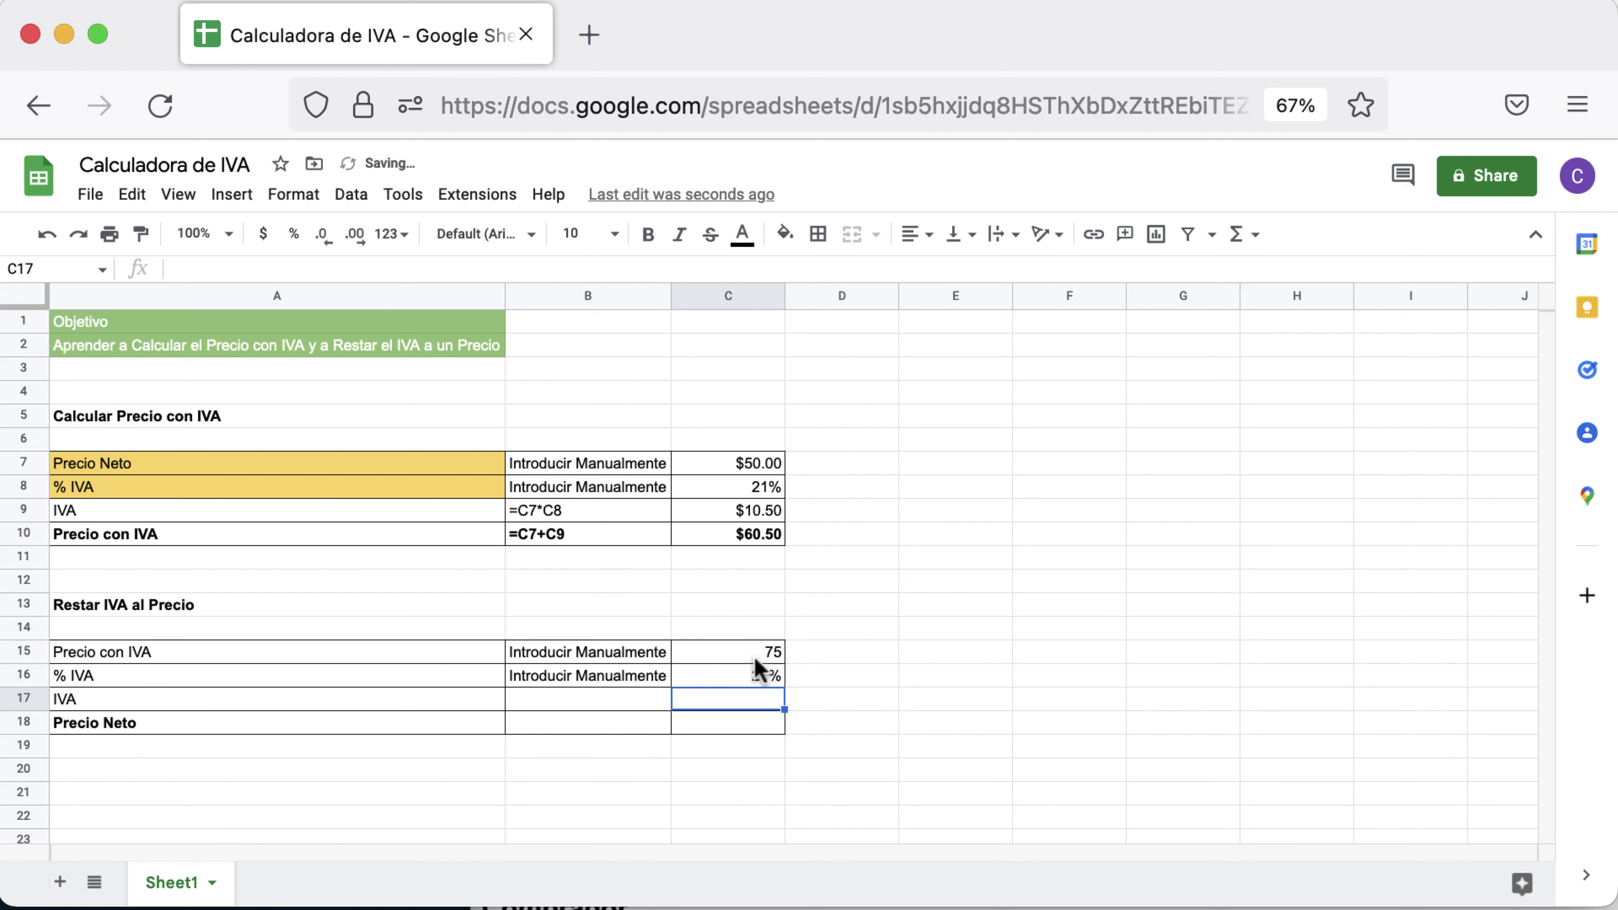
{"action": "left_click", "coordinate": [743, 652]}
{"action": "left_click", "coordinate": [262, 234]}
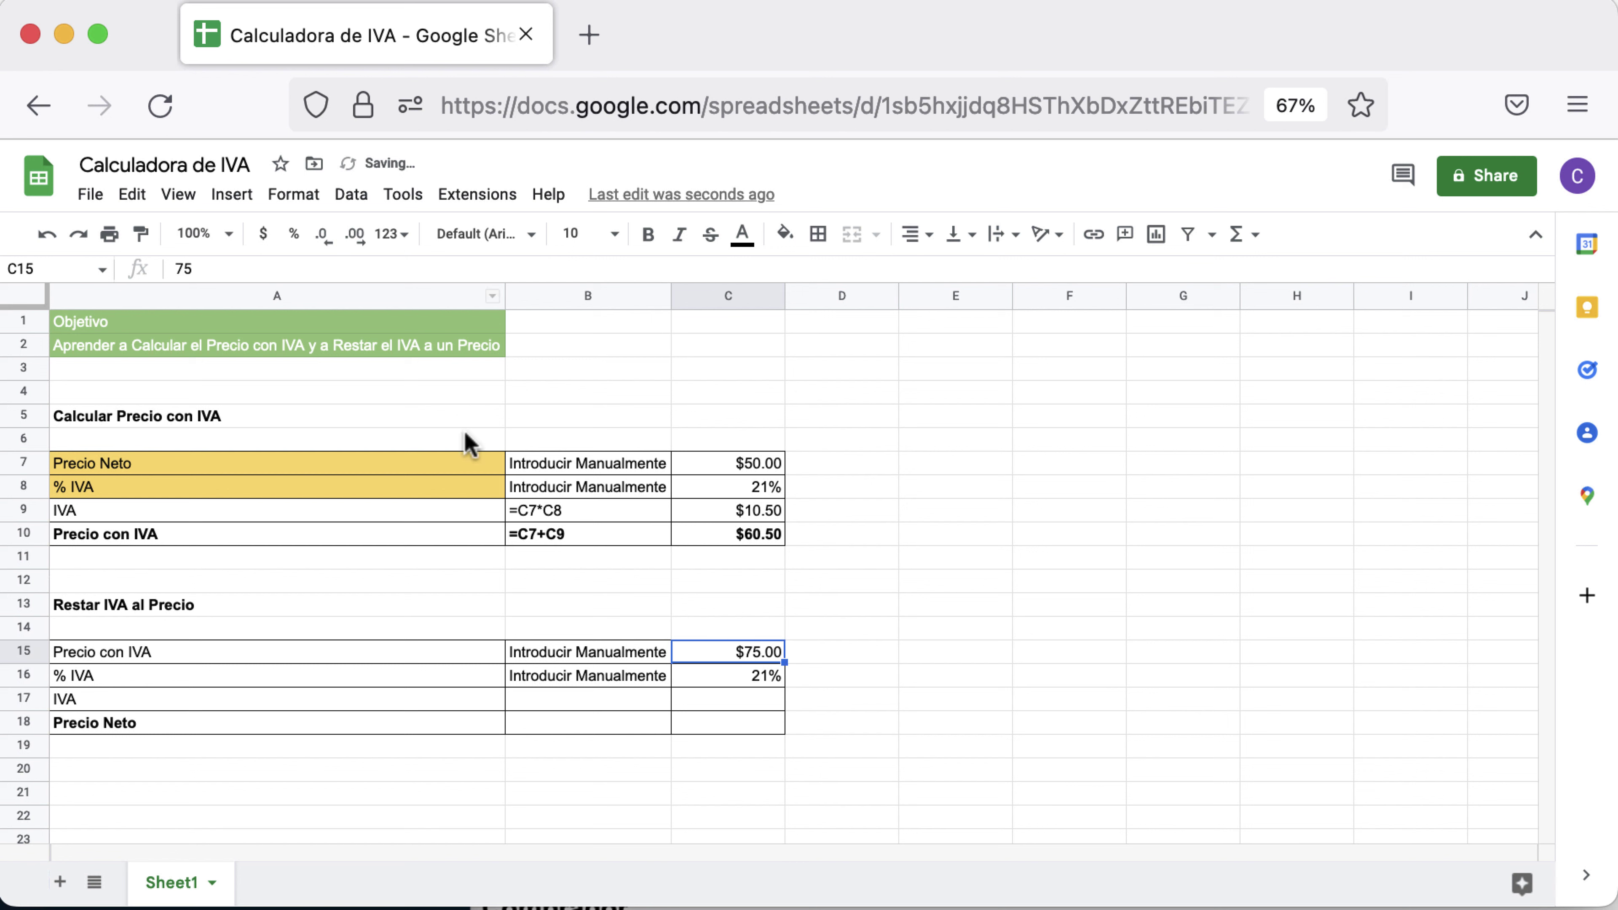
{"action": "left_click", "coordinate": [878, 779]}
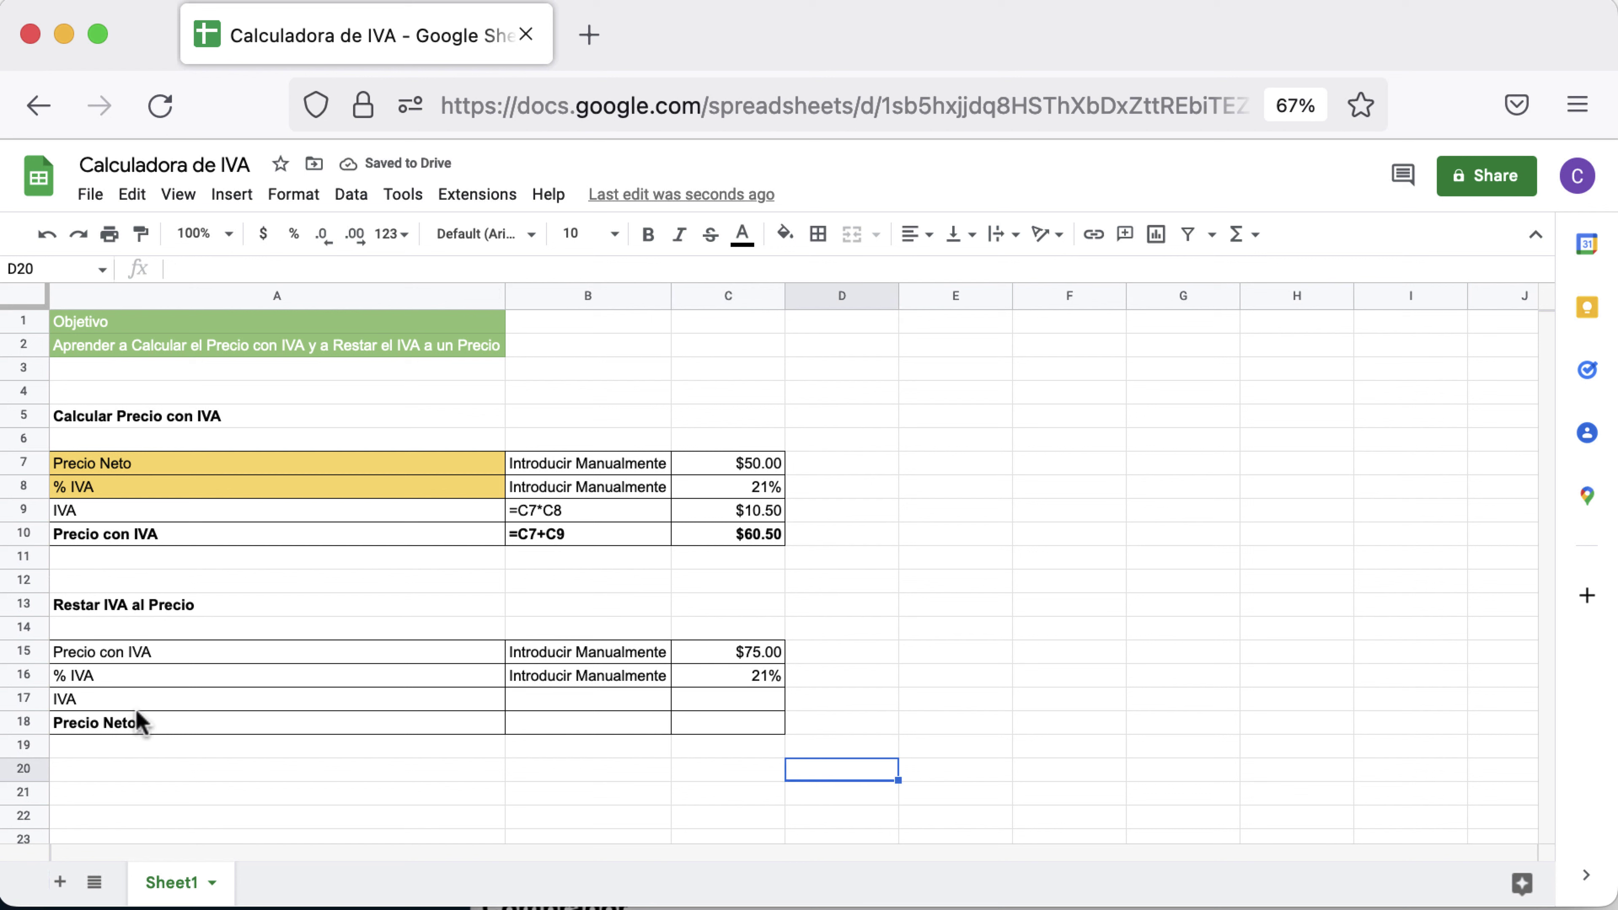
- Enter =C15/(1+C16) in C17 so it shows $61.98, dismissing the autofill suggestion
{"action": "left_click", "coordinate": [725, 709]}
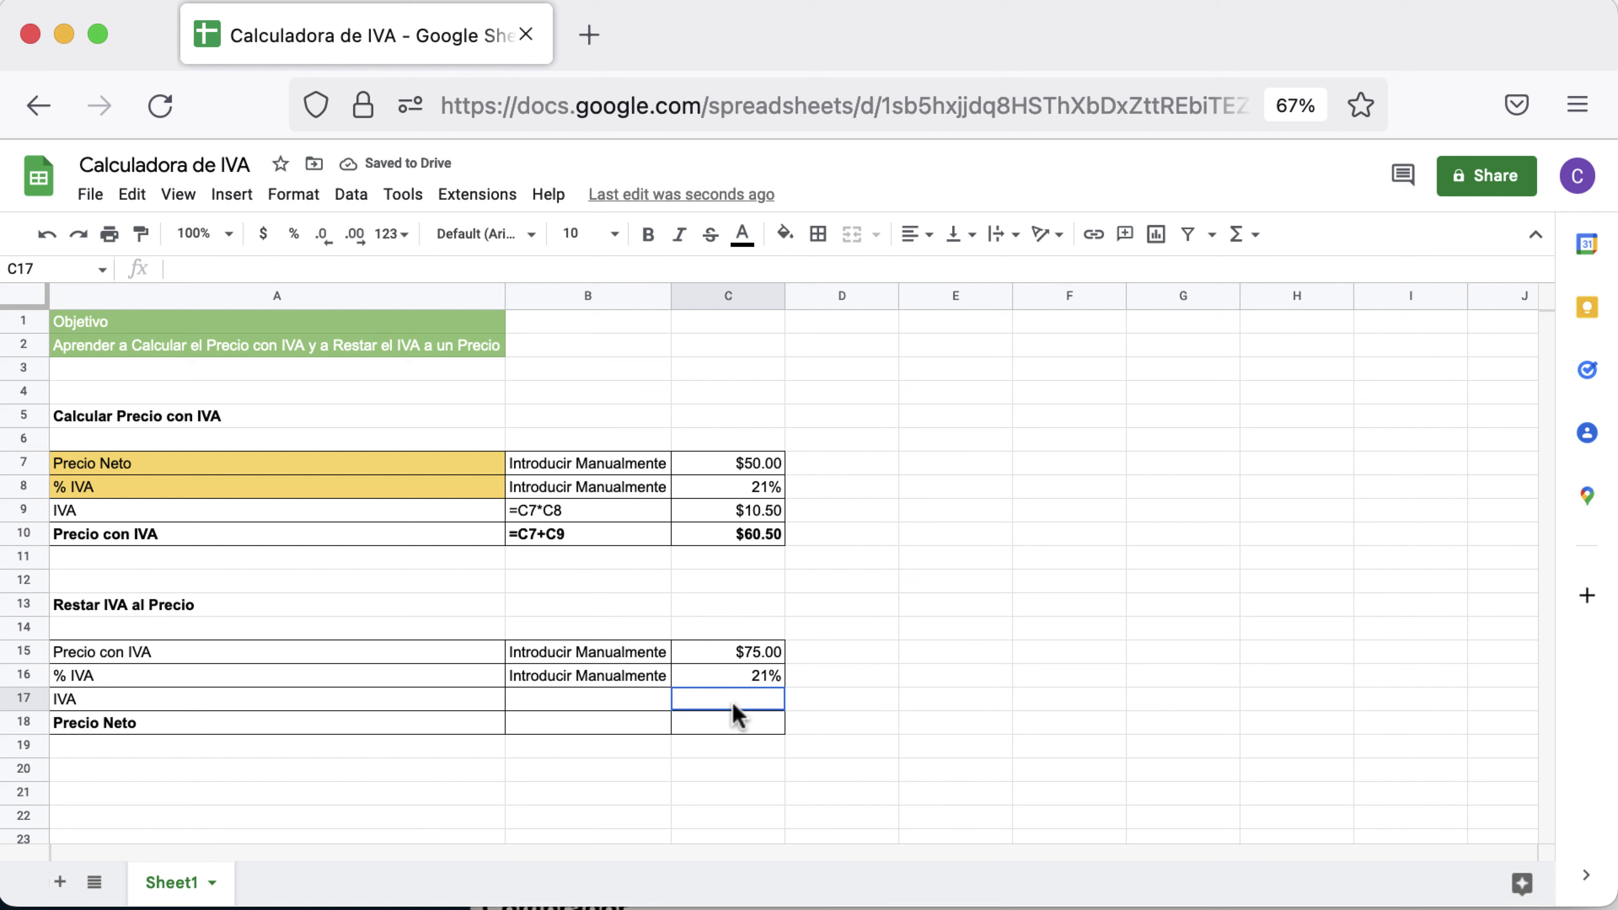
{"action": "type", "text": "="}
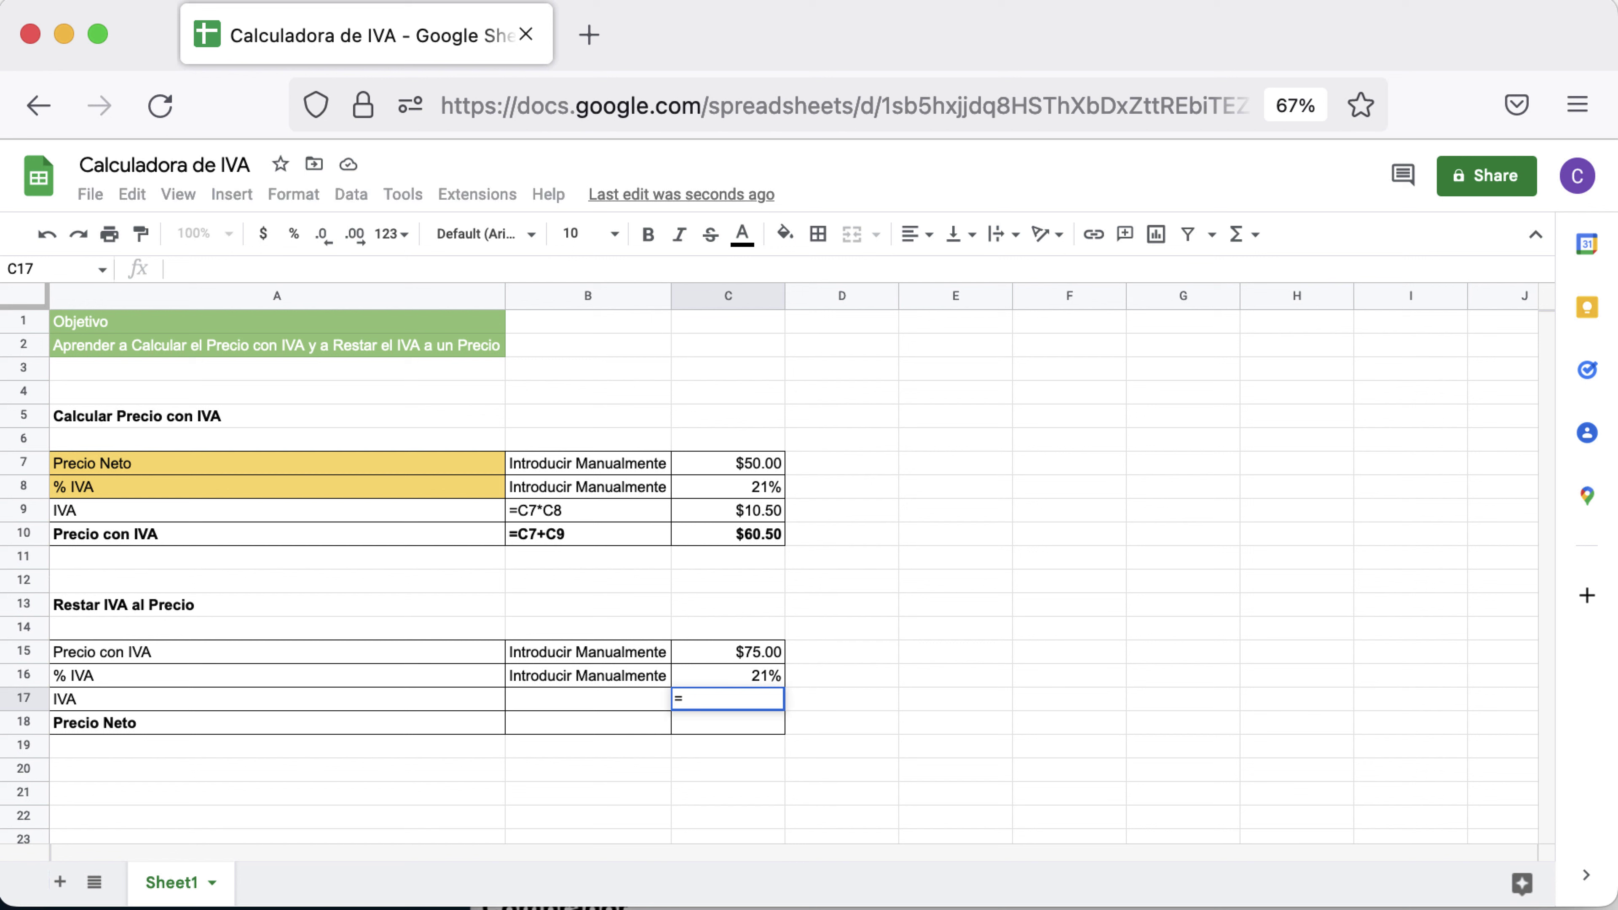
{"action": "left_click", "coordinate": [719, 656]}
{"action": "type", "text": "/"}
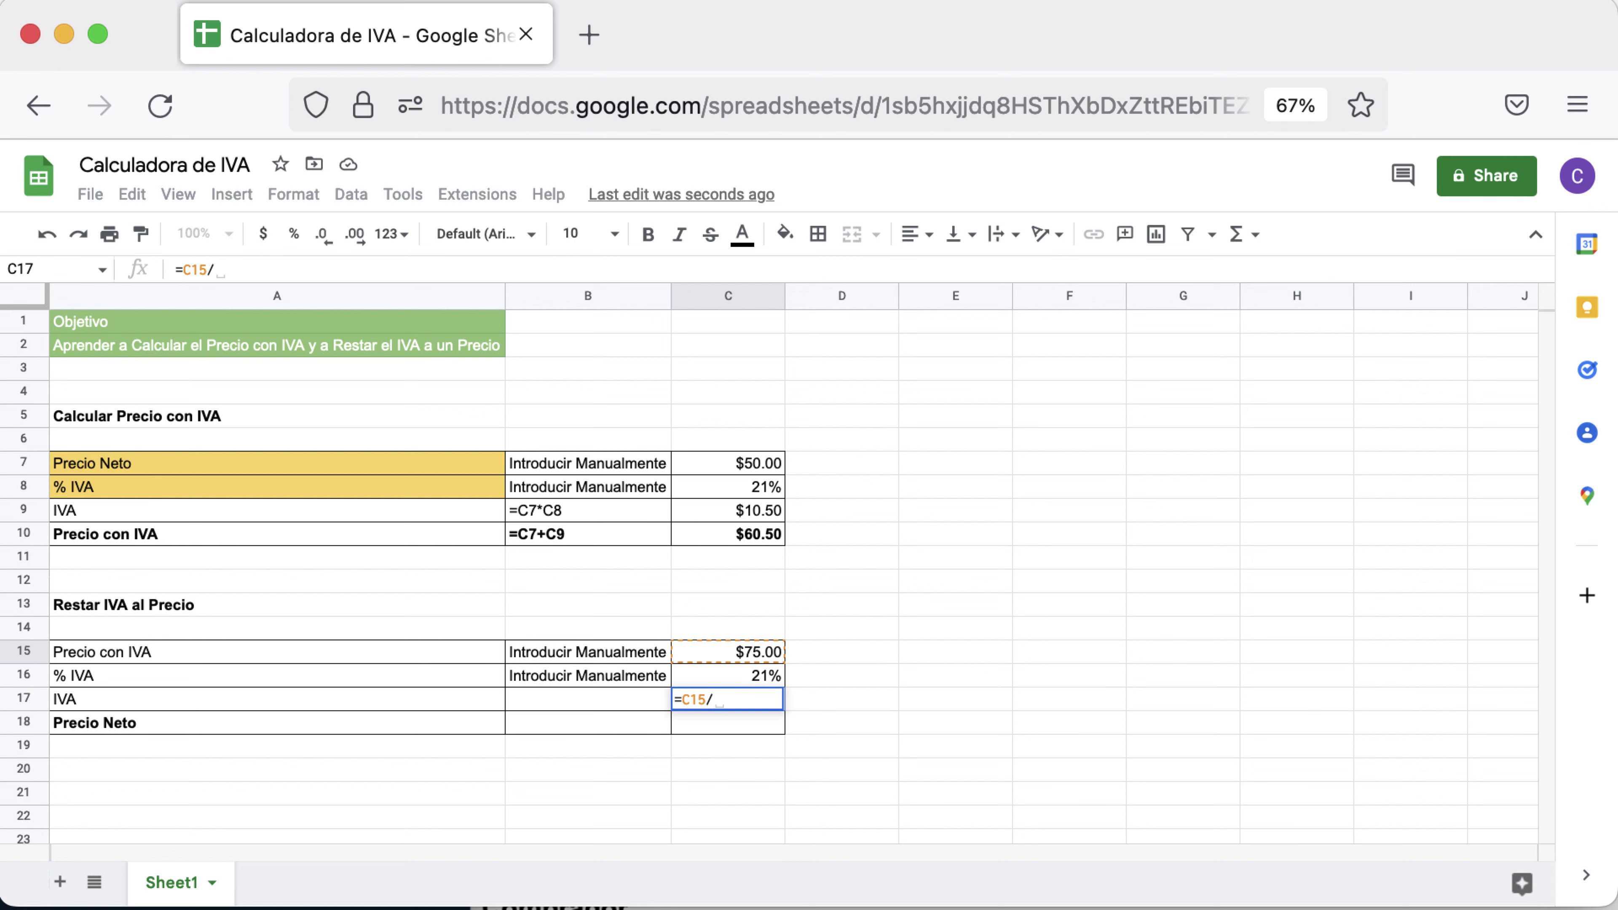
{"action": "type", "text": "(1+"}
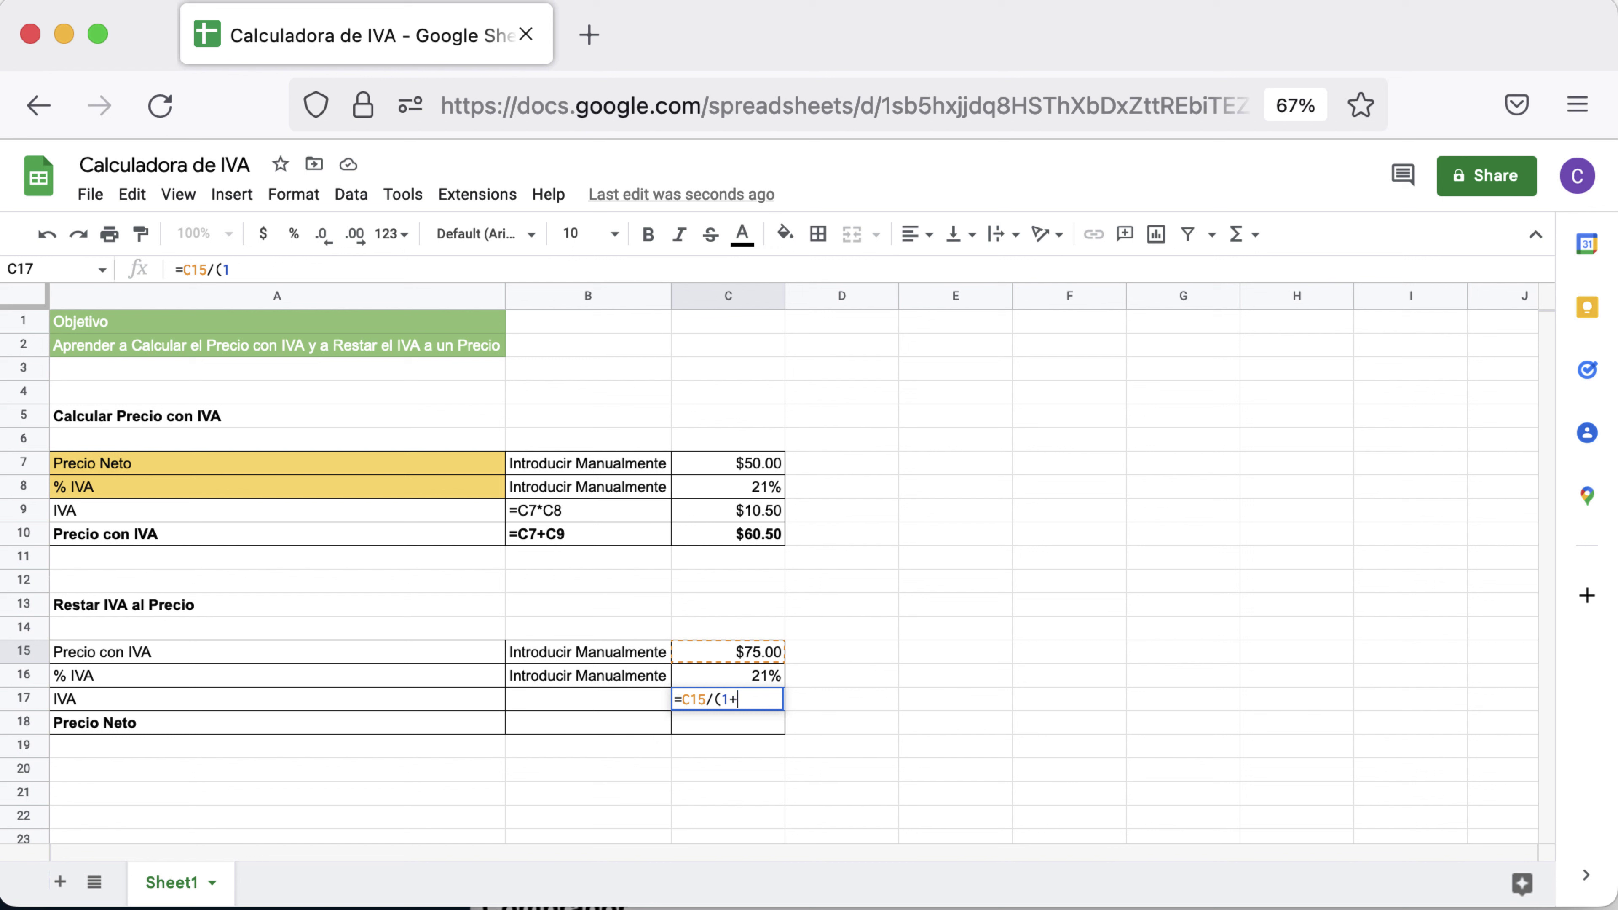
{"action": "left_click", "coordinate": [754, 679]}
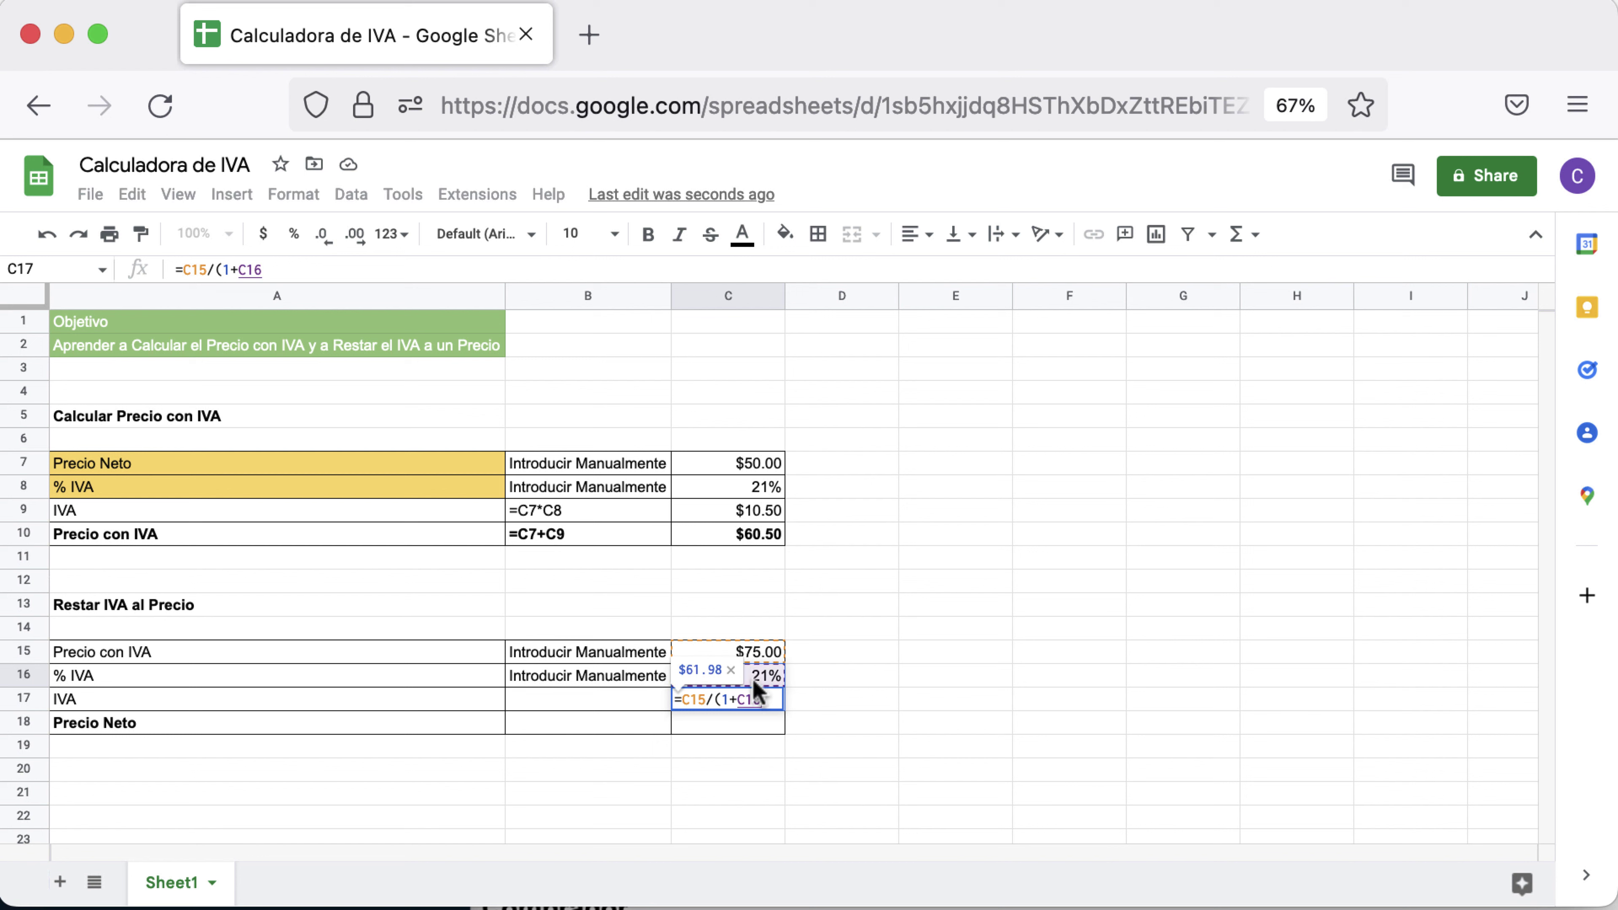
{"action": "type", "text": ")"}
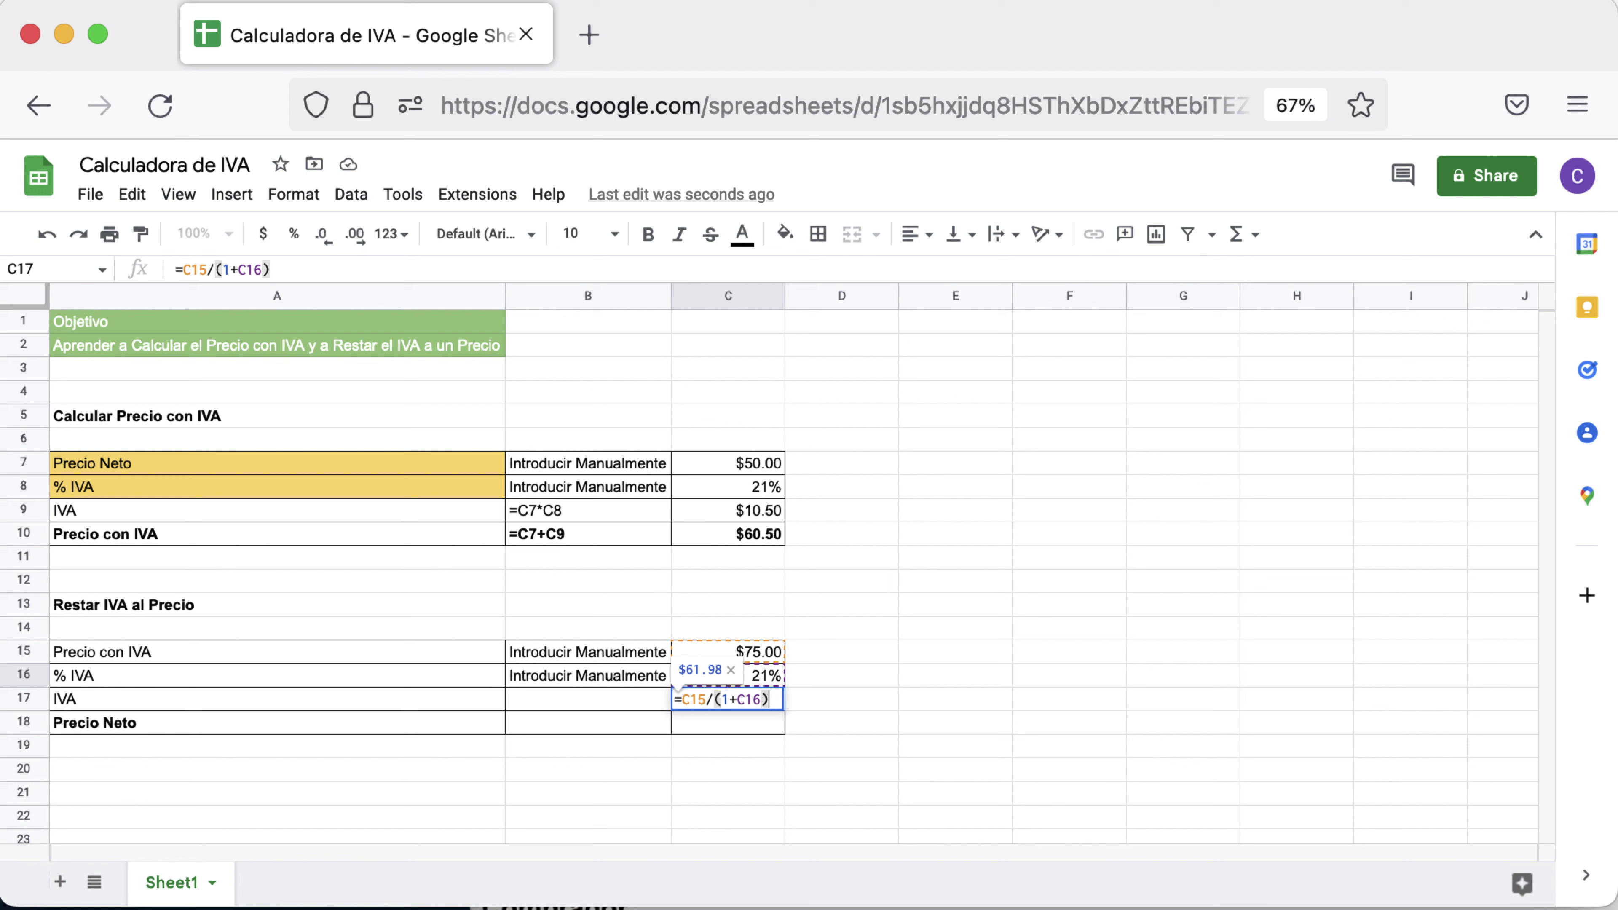
{"action": "key", "text": "Return"}
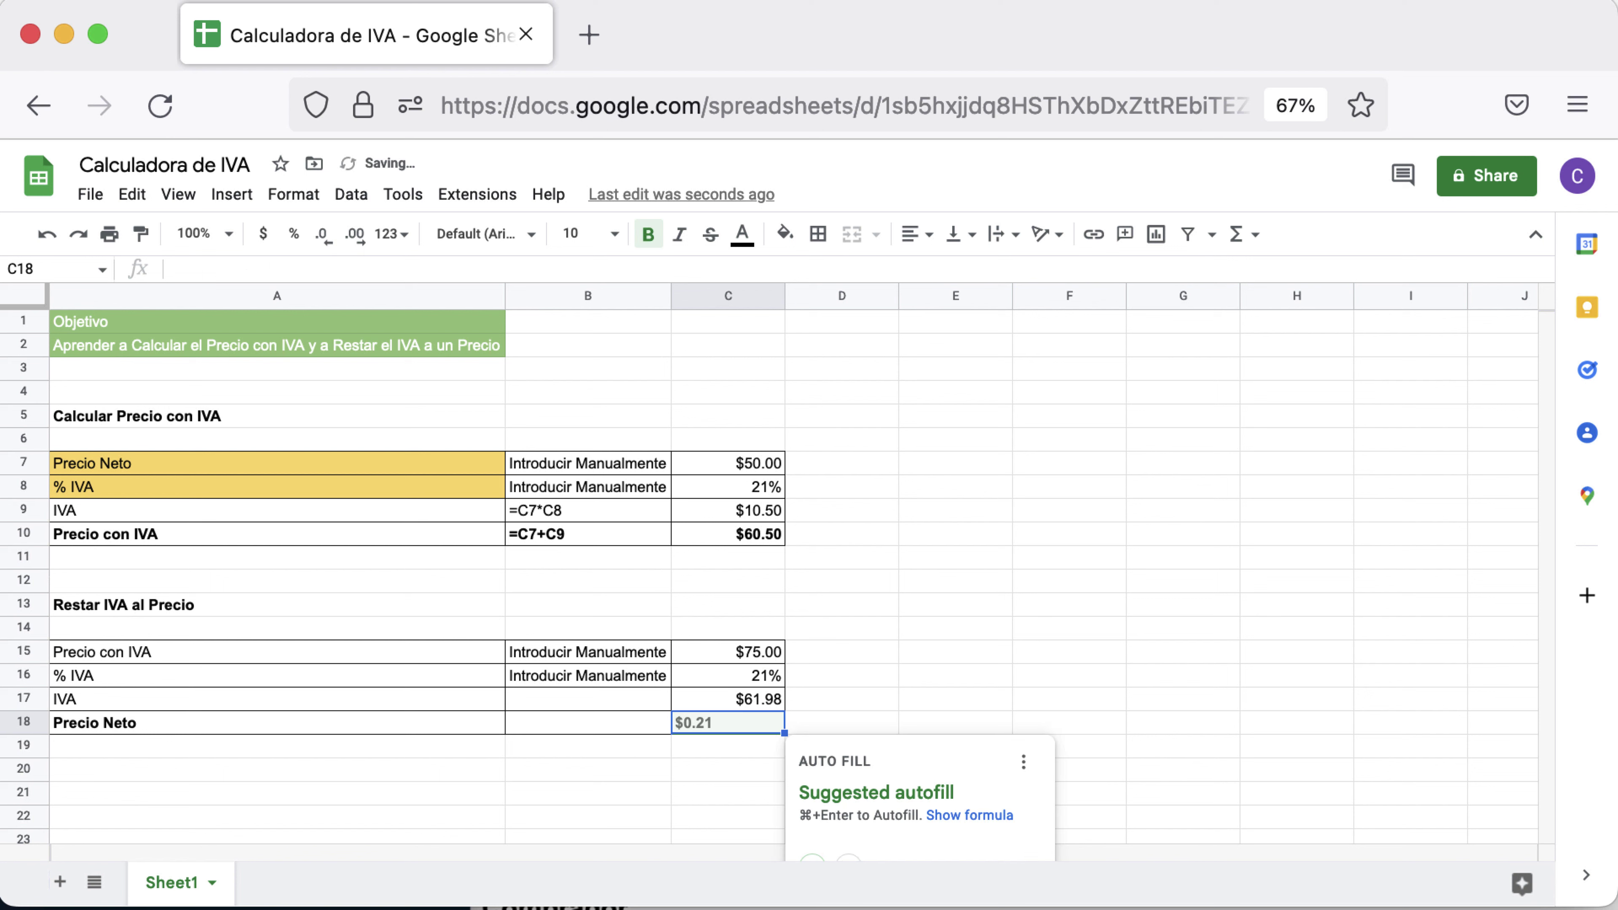
{"action": "key", "text": "Escape"}
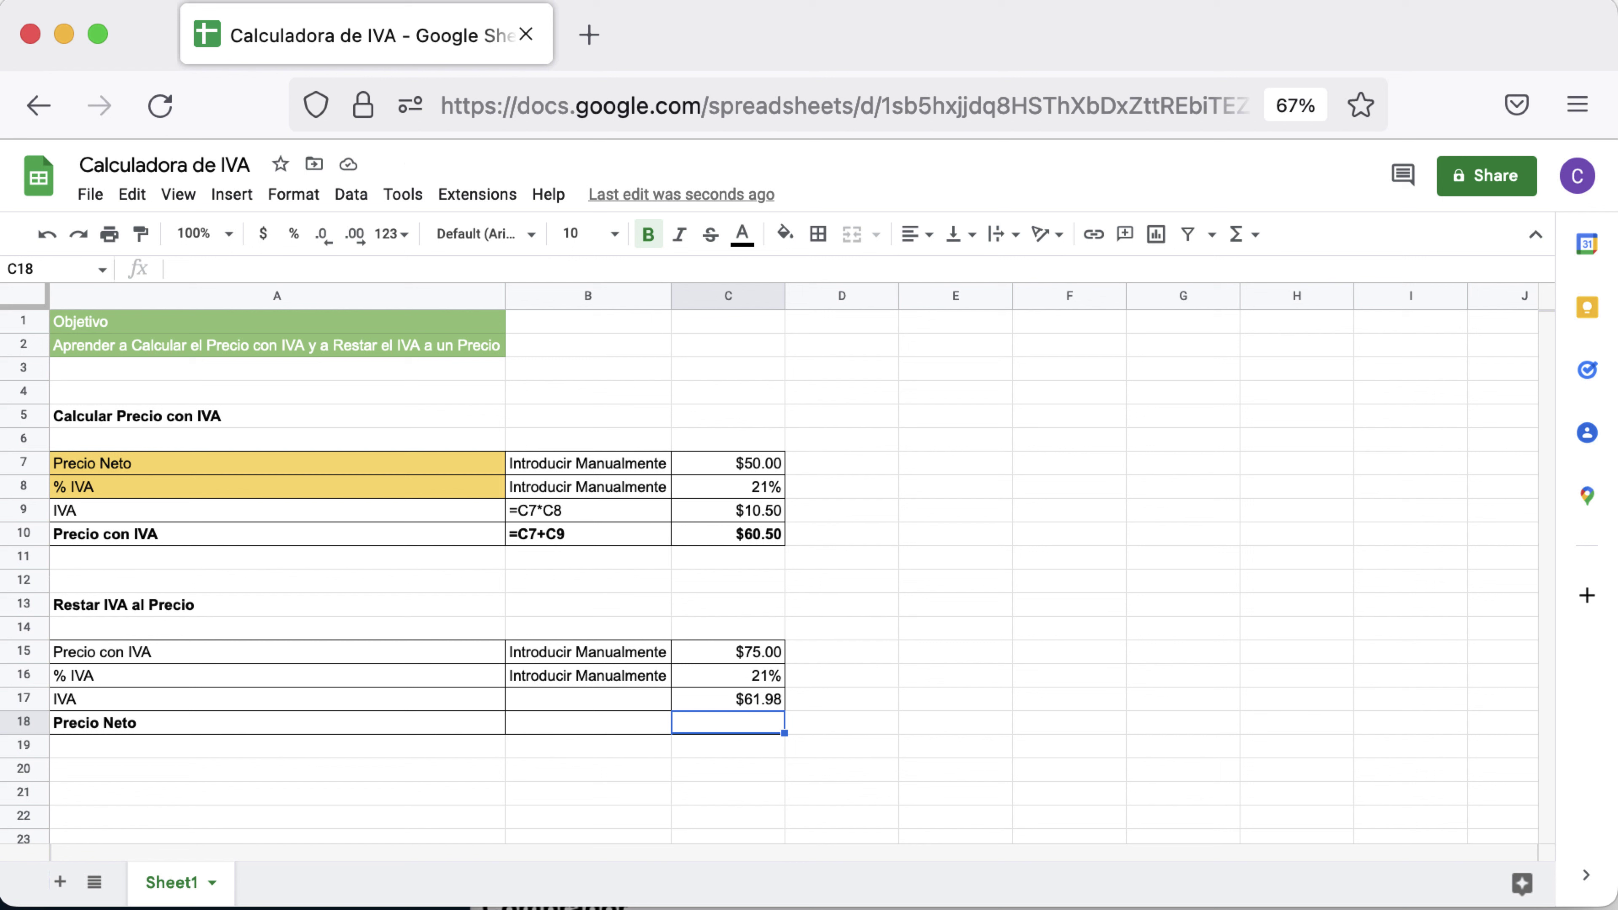
- Enter =C15-C17 in C18 so it shows $13.02
{"action": "type", "text": "="}
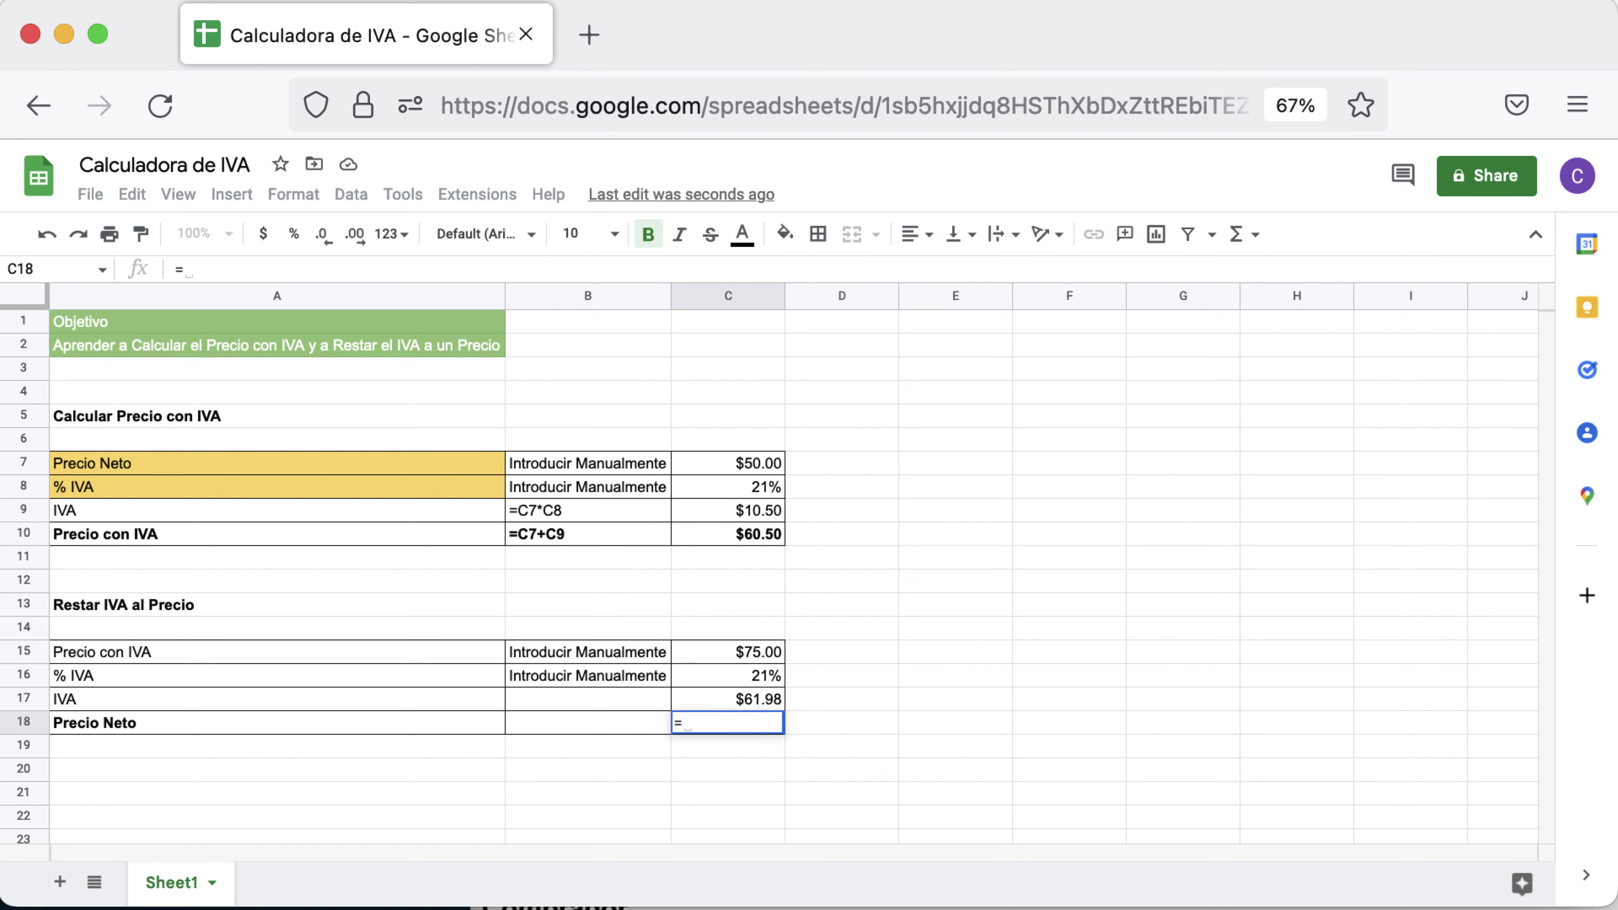
{"action": "left_click", "coordinate": [766, 660]}
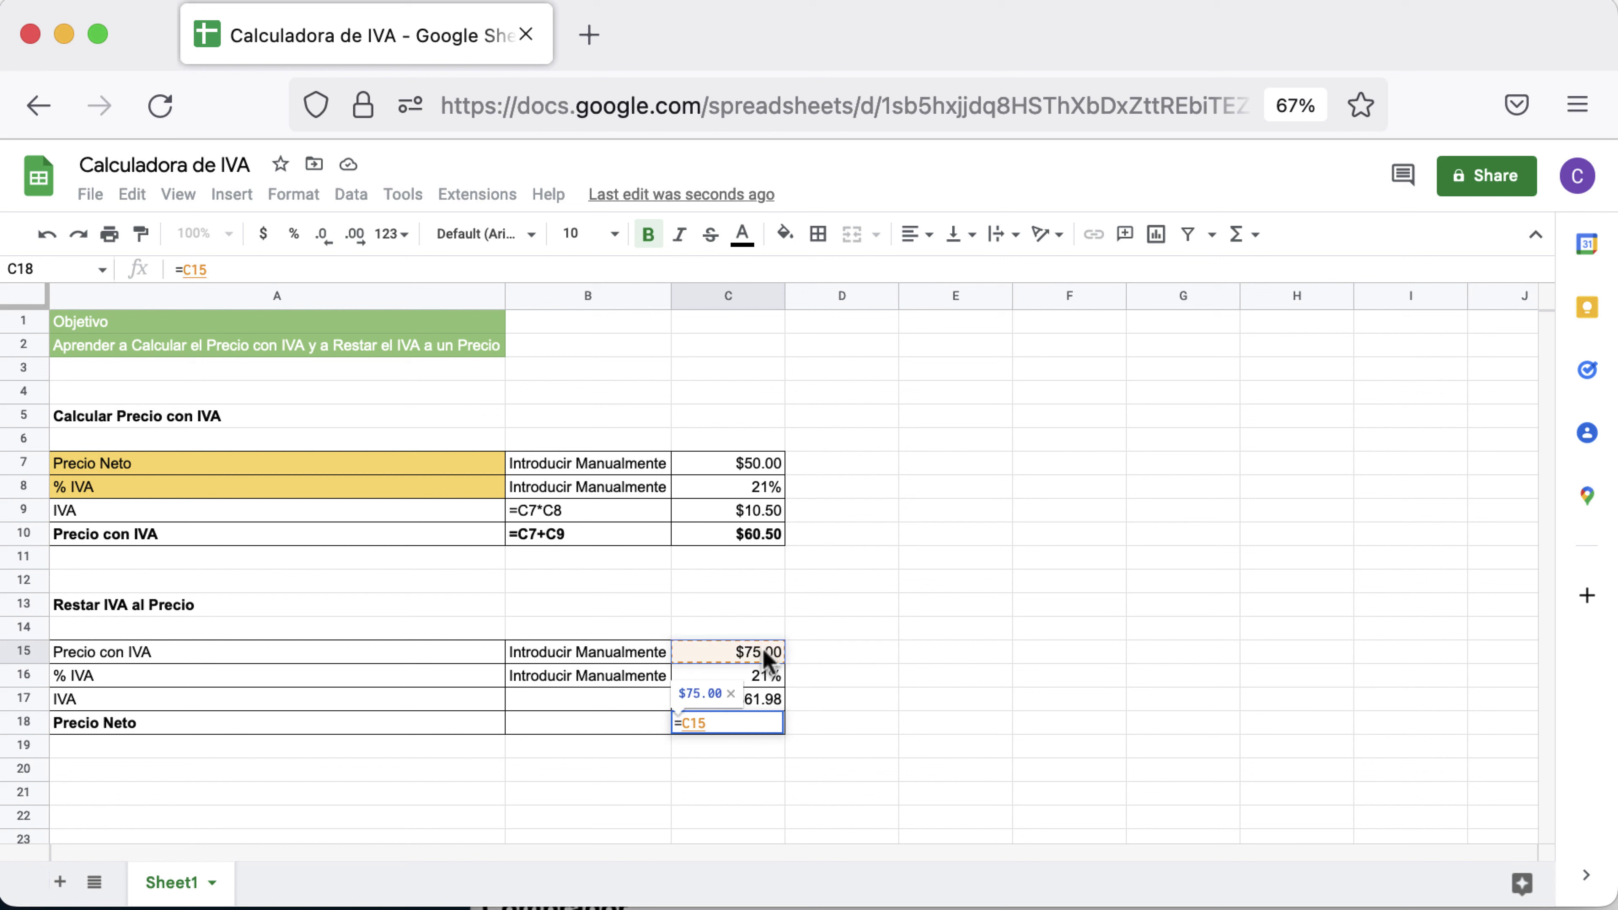
{"action": "type", "text": "-"}
{"action": "left_click", "coordinate": [755, 704]}
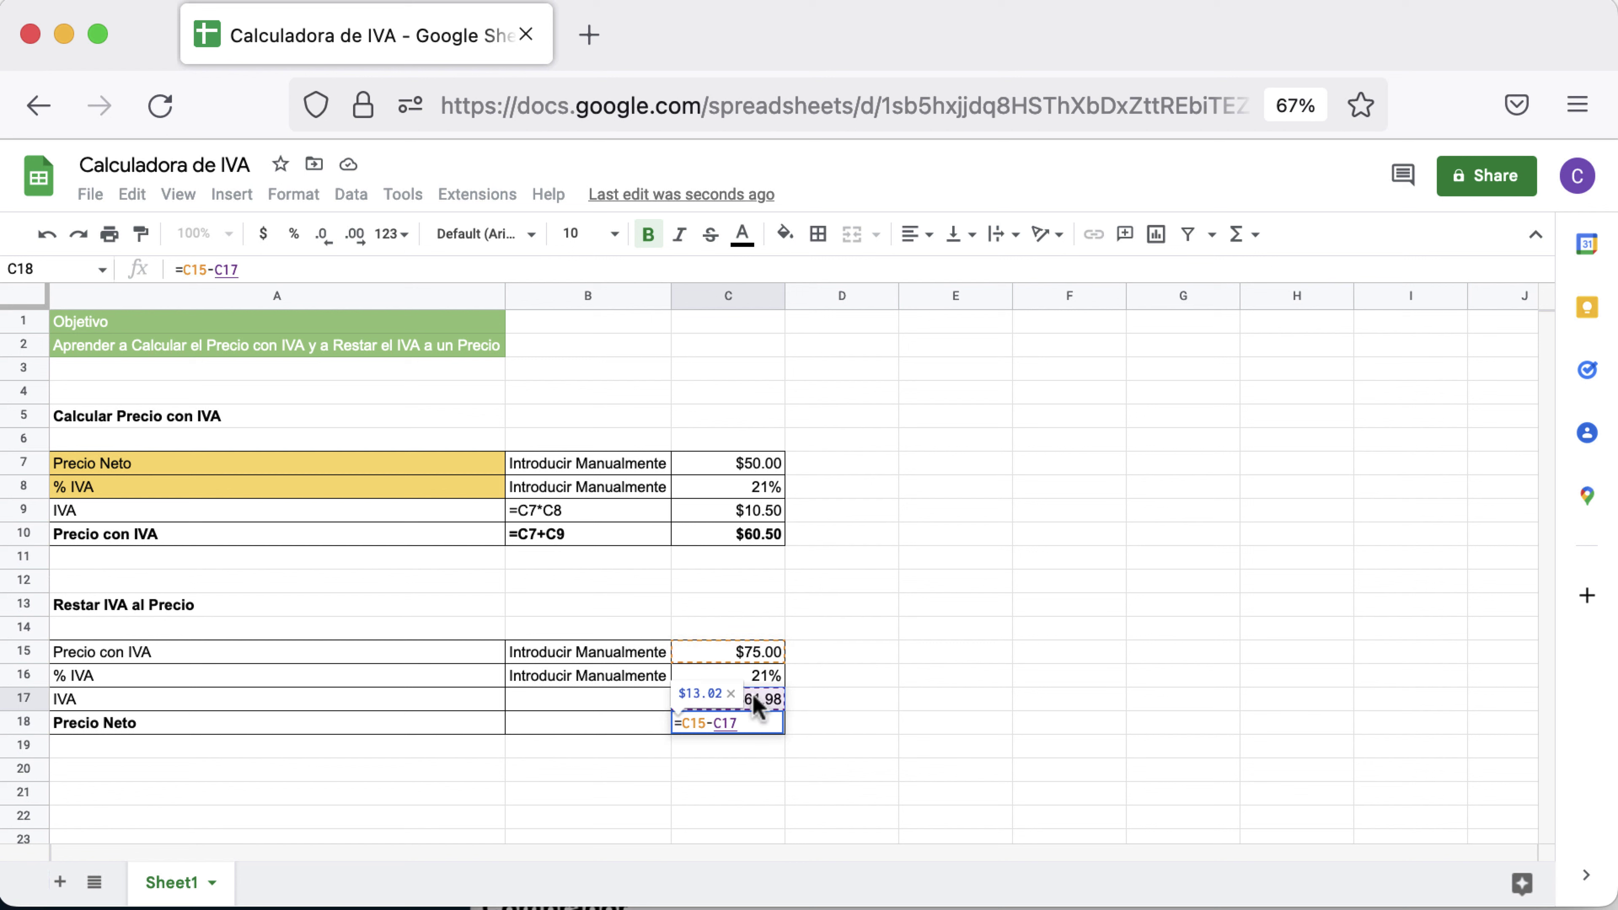
{"action": "key", "text": "Return"}
- Copy the bold Precio Neto label from A18 into A17
{"action": "key", "text": "Up"}
{"action": "key", "text": "Left"}
{"action": "key", "text": "Left"}
{"action": "key", "text": "Up"}
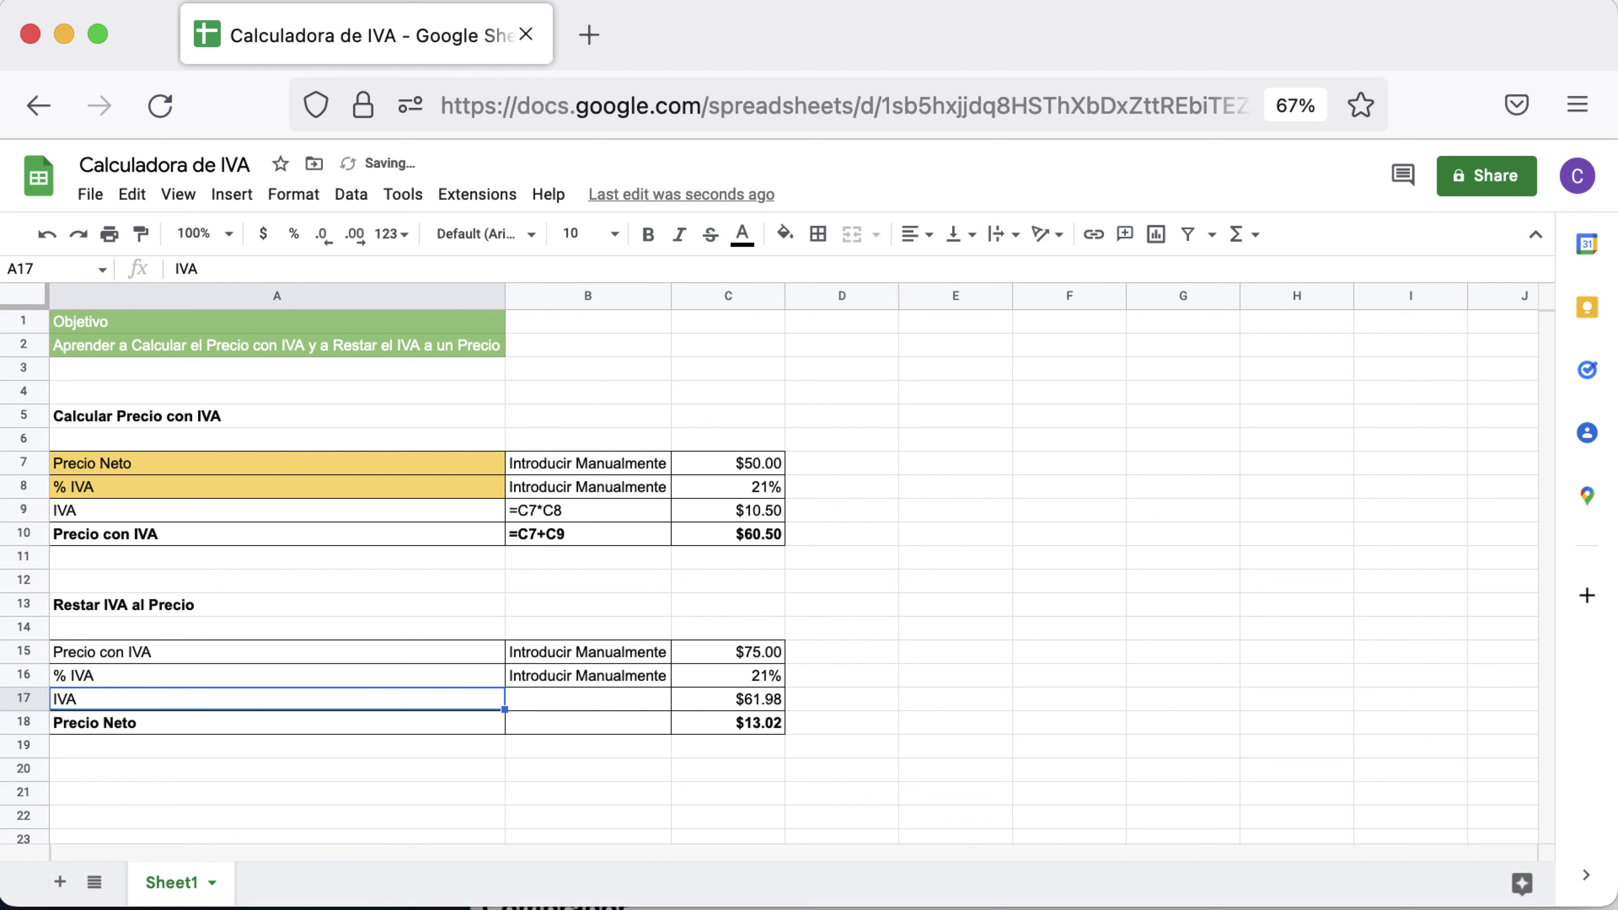
{"action": "key", "text": "Down"}
{"action": "key", "text": "super+c"}
{"action": "key", "text": "Up"}
{"action": "key", "text": "super+v"}
{"action": "key", "text": "Down"}
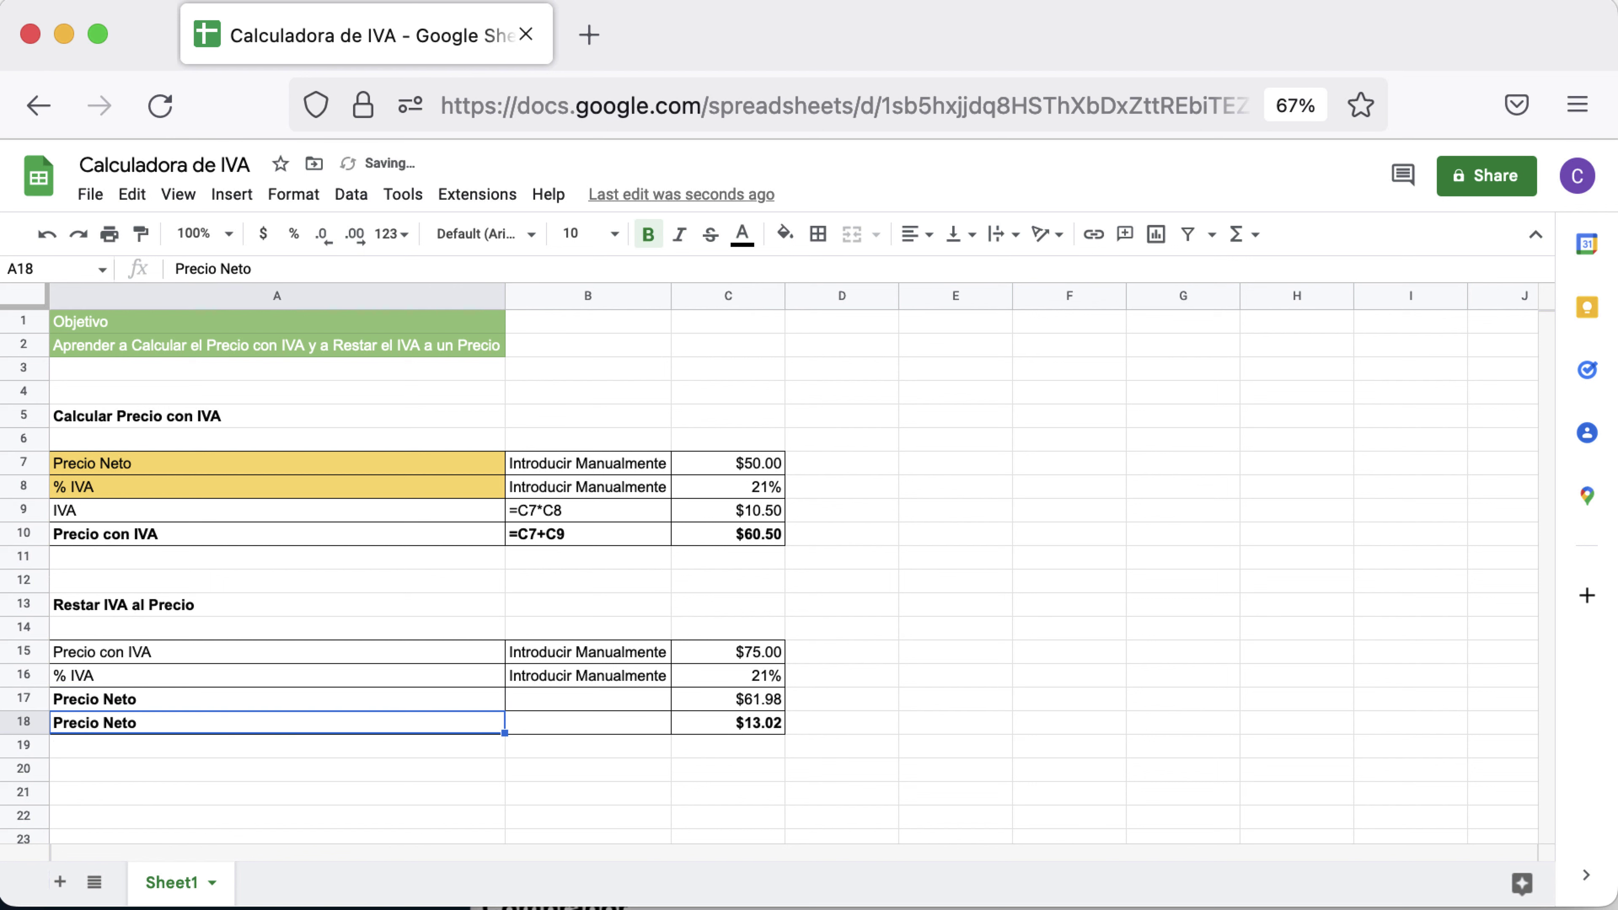
- Change the A18 label to IVA without bold
{"action": "type", "text": "IVA"}
{"action": "key", "text": "Return"}
{"action": "key", "text": "Up"}
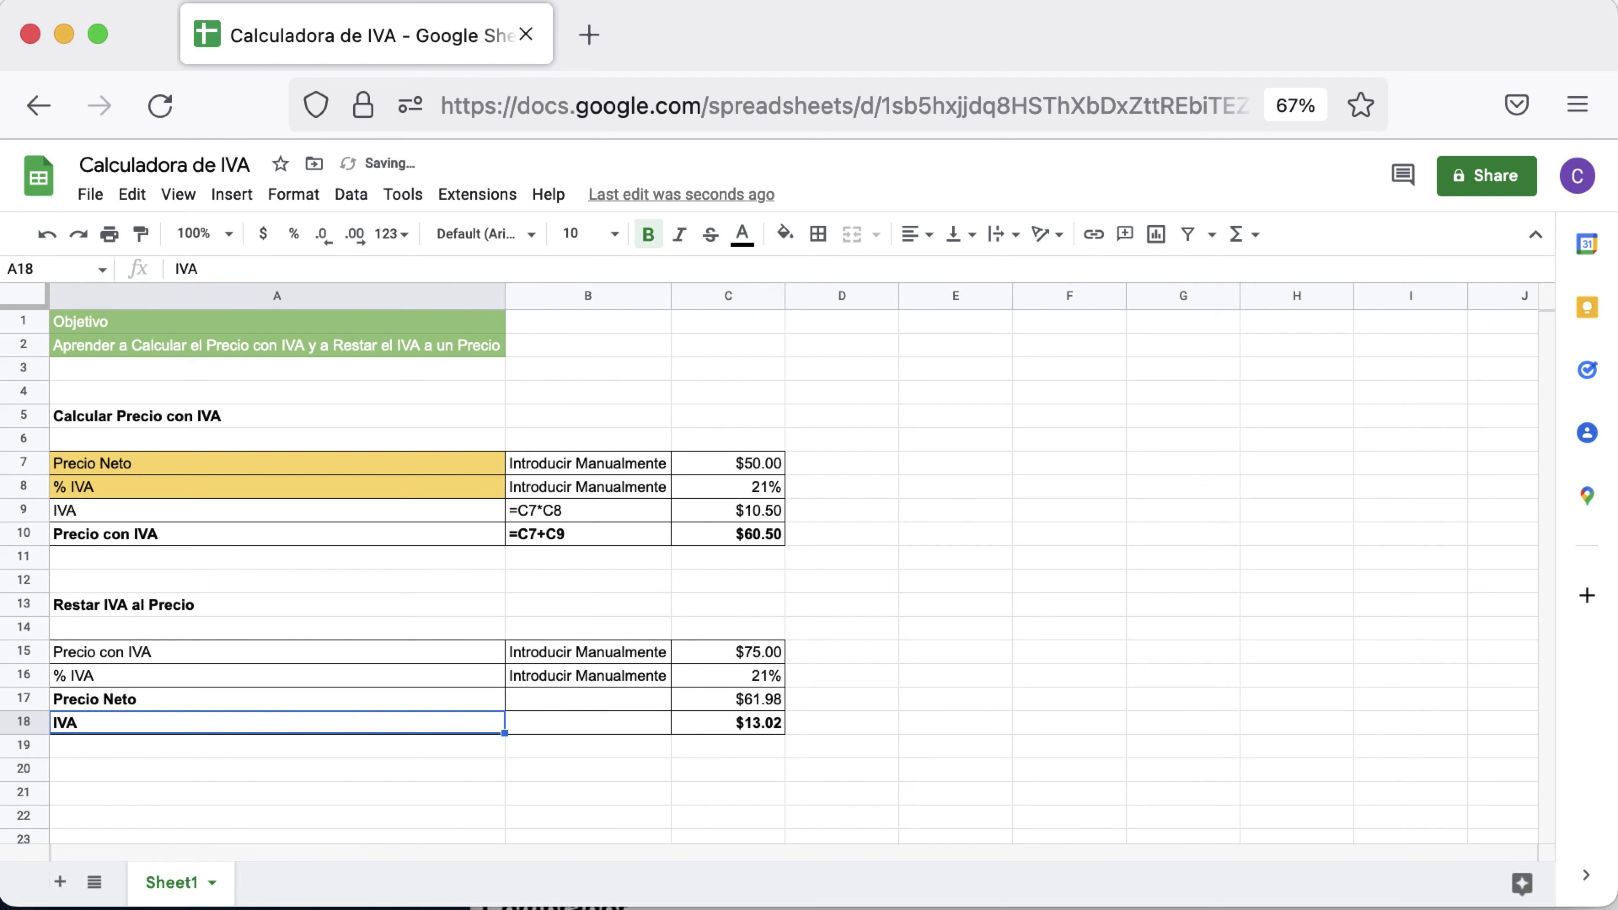
{"action": "left_click", "coordinate": [648, 236]}
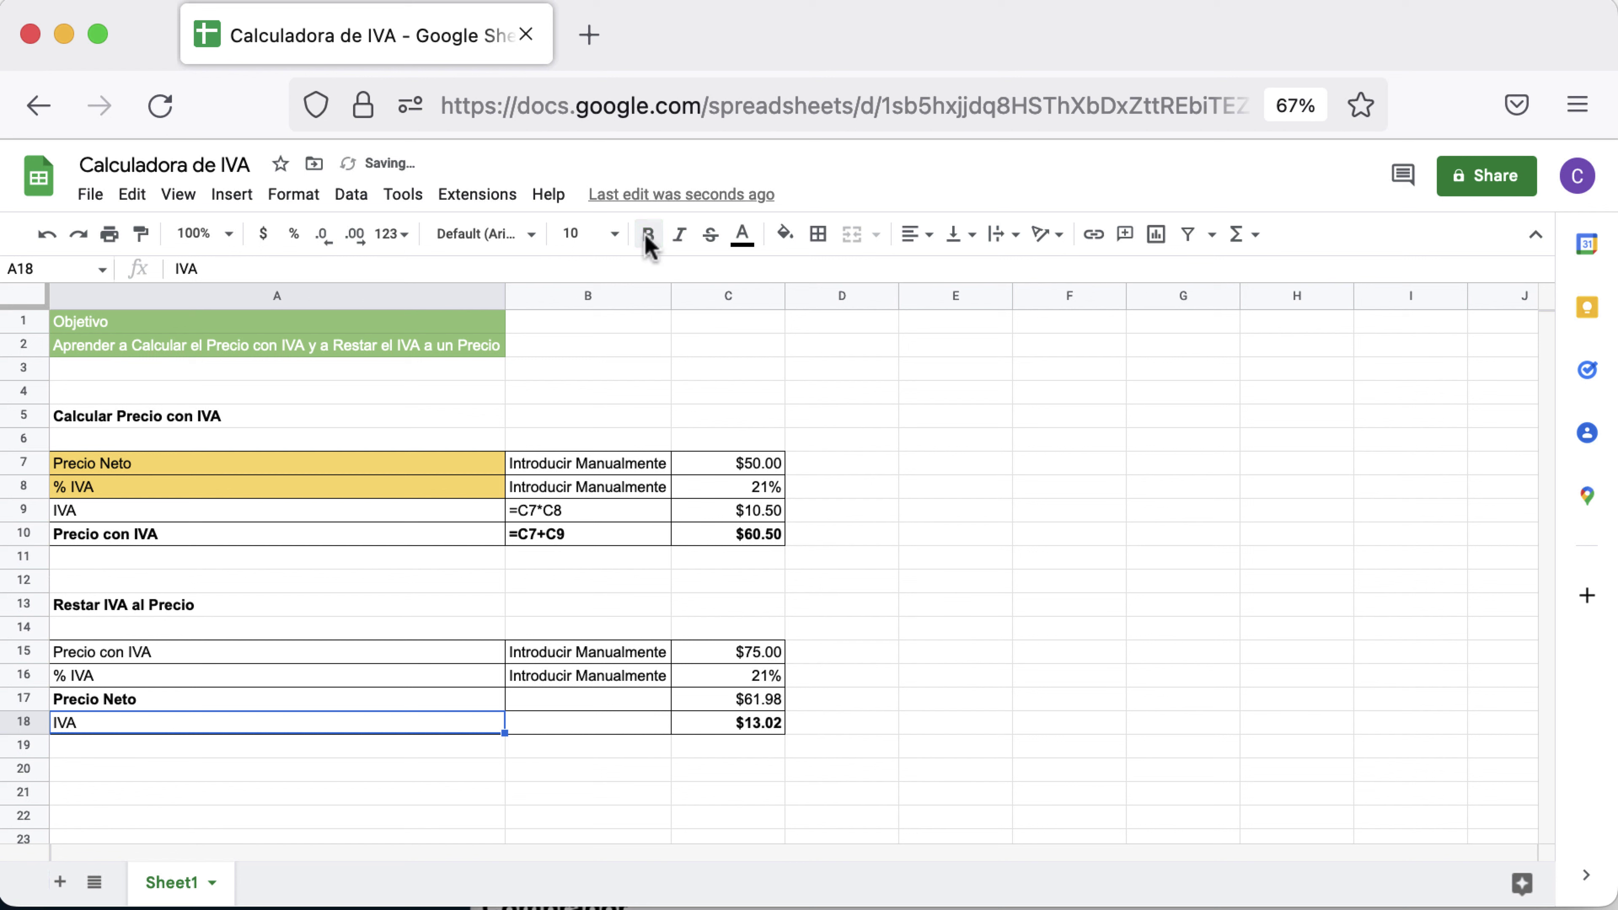
- Make the whole Precio Neto row A17:C17 bold
{"action": "left_click", "coordinate": [763, 726]}
{"action": "left_click", "coordinate": [204, 704]}
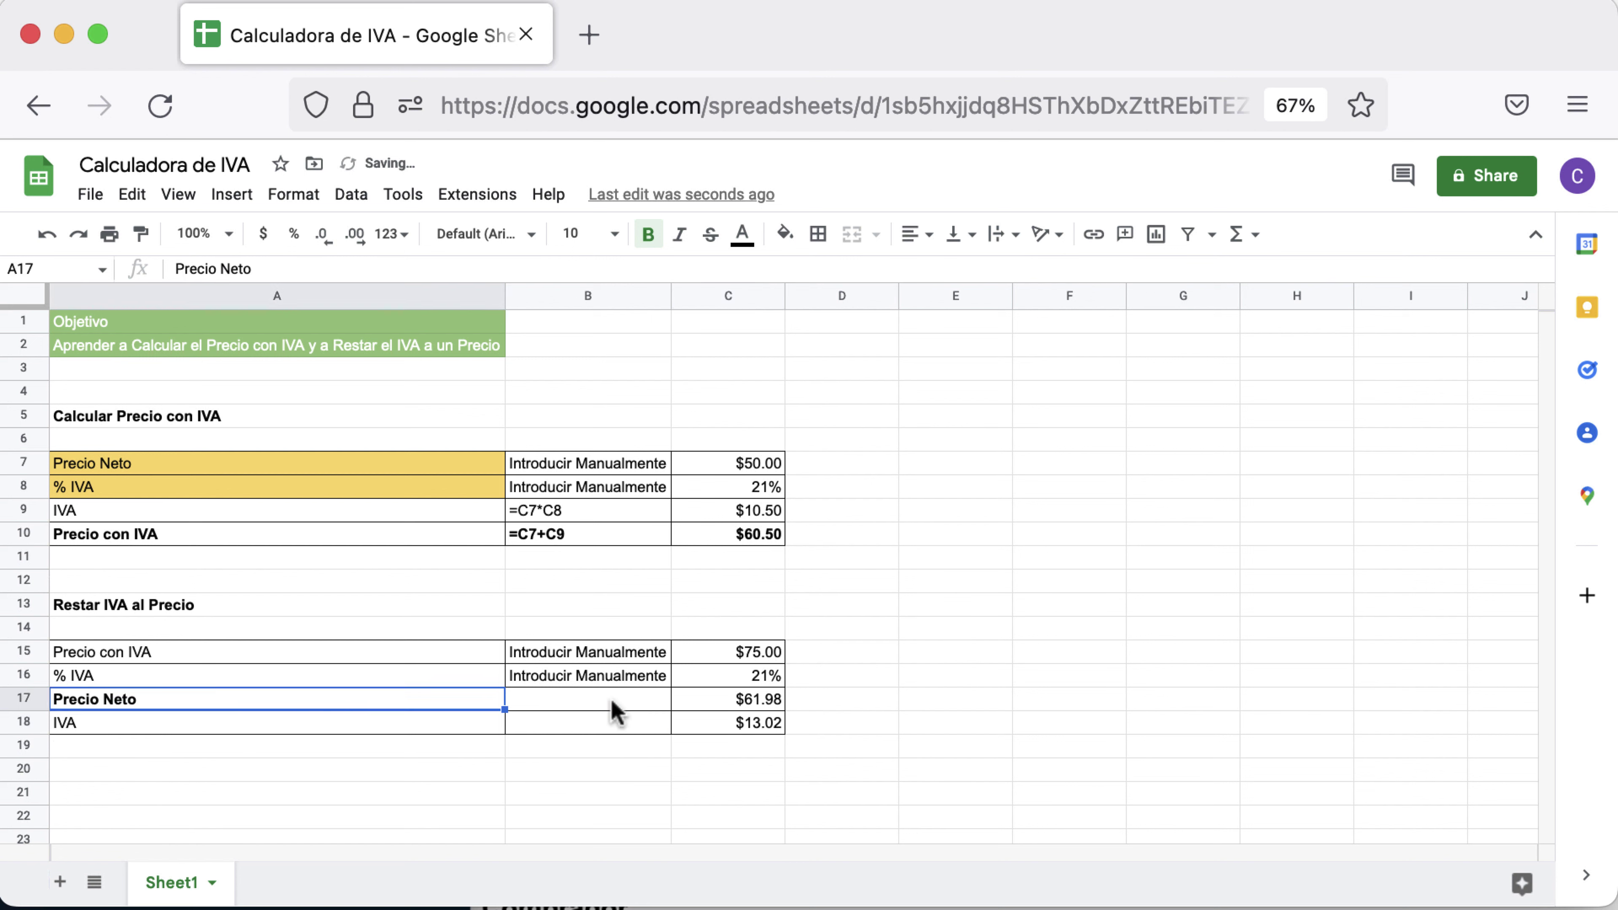
{"action": "left_click", "coordinate": [746, 701], "text": "shift"}
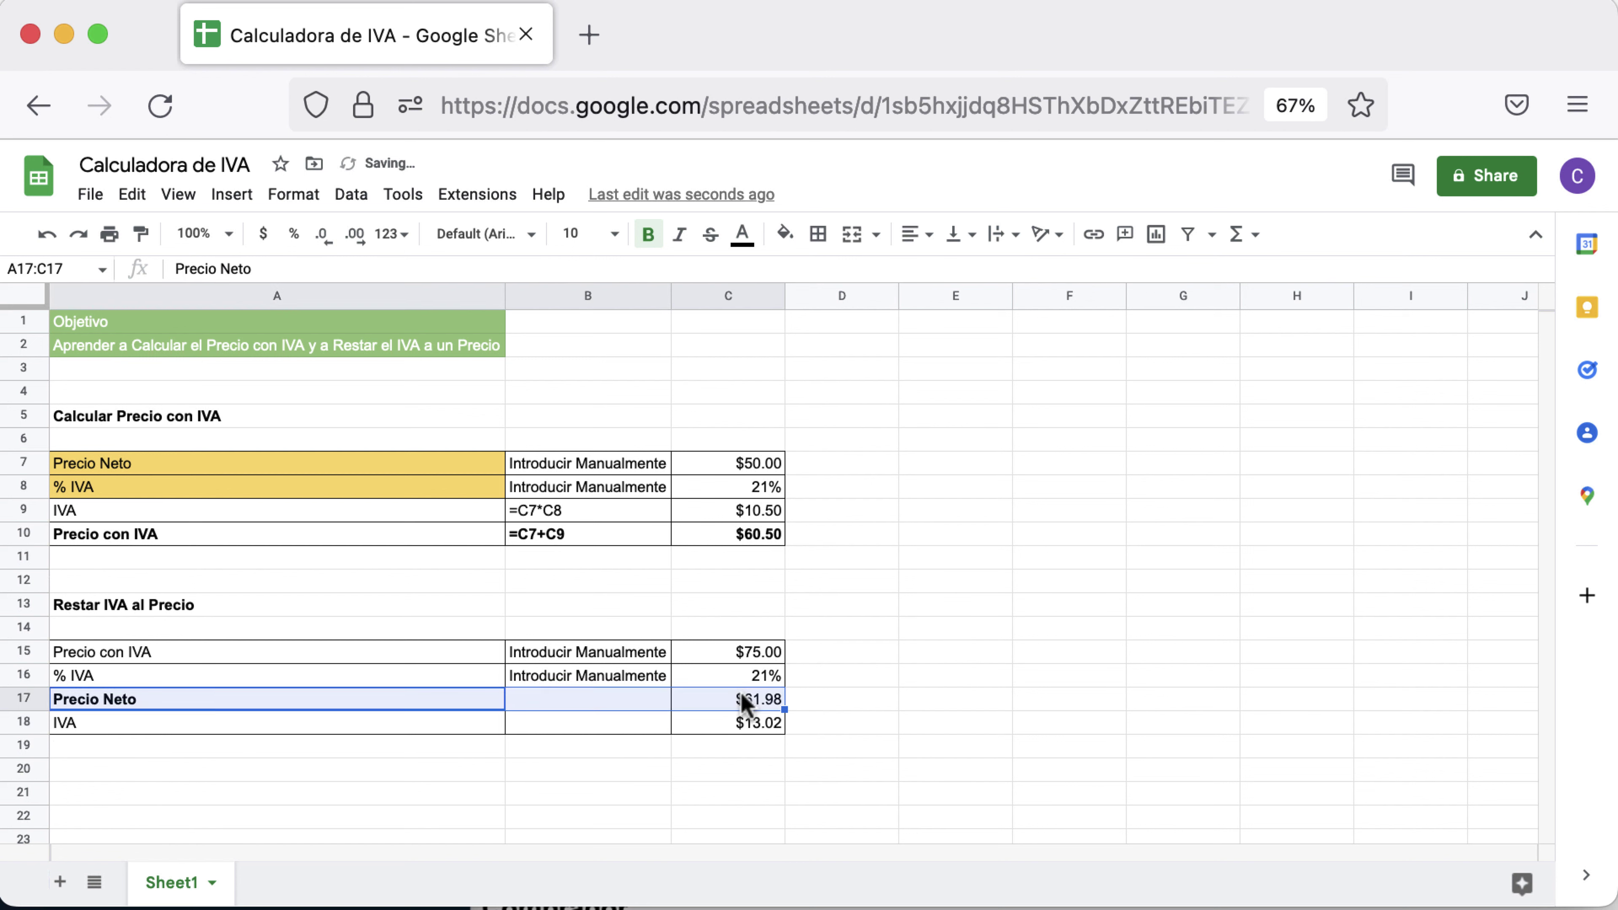
{"action": "left_click", "coordinate": [637, 241]}
{"action": "left_click", "coordinate": [657, 243]}
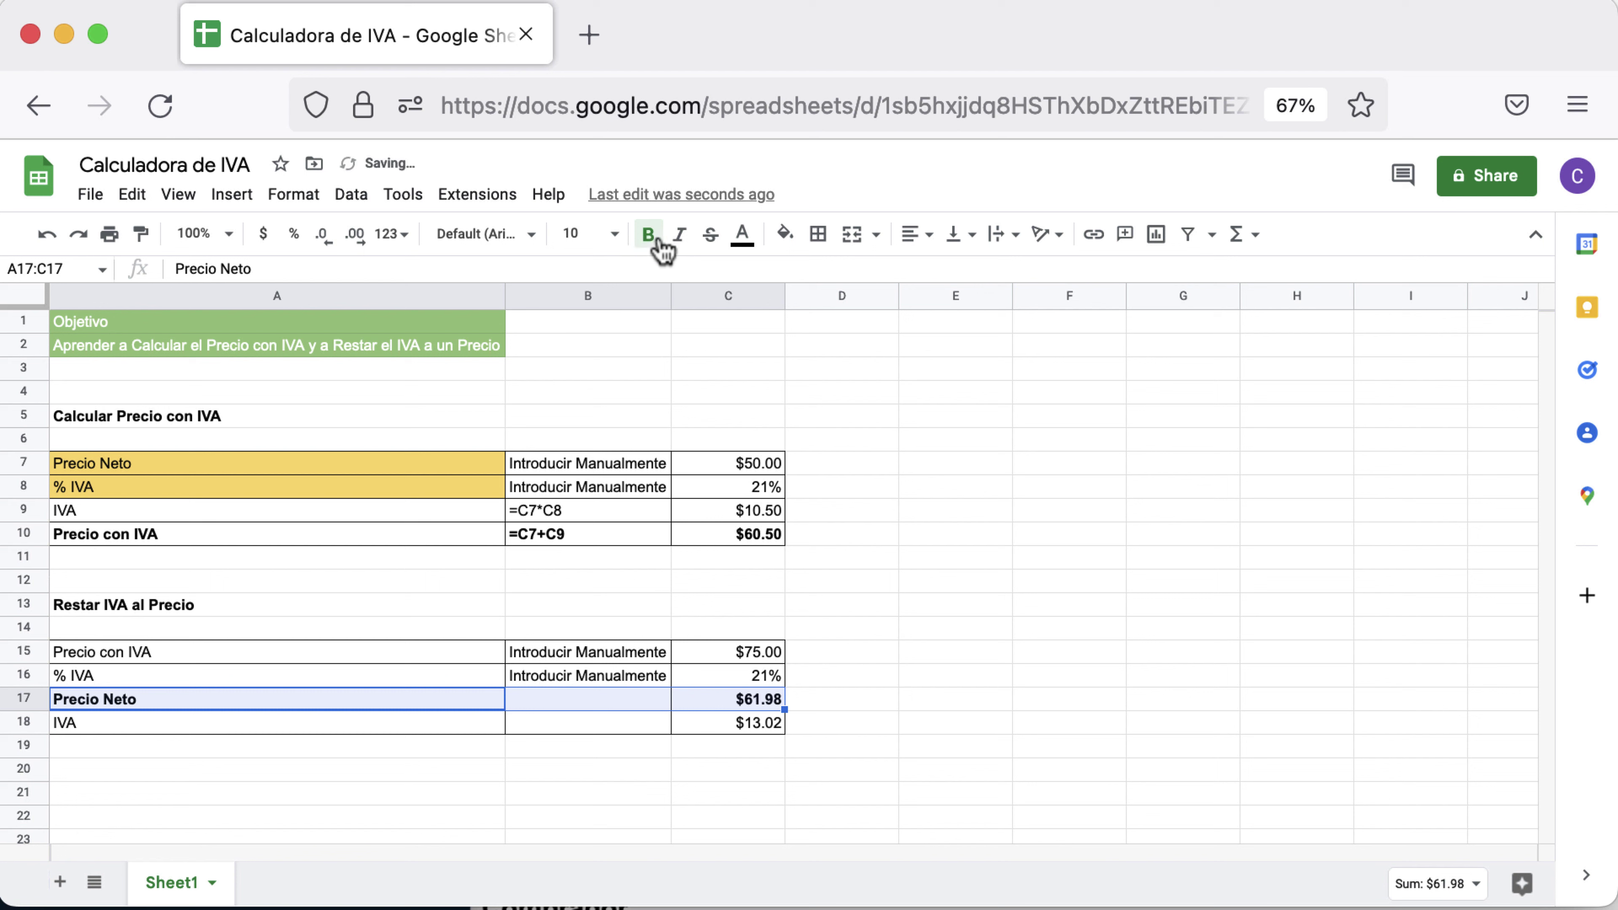
{"action": "left_click", "coordinate": [917, 772]}
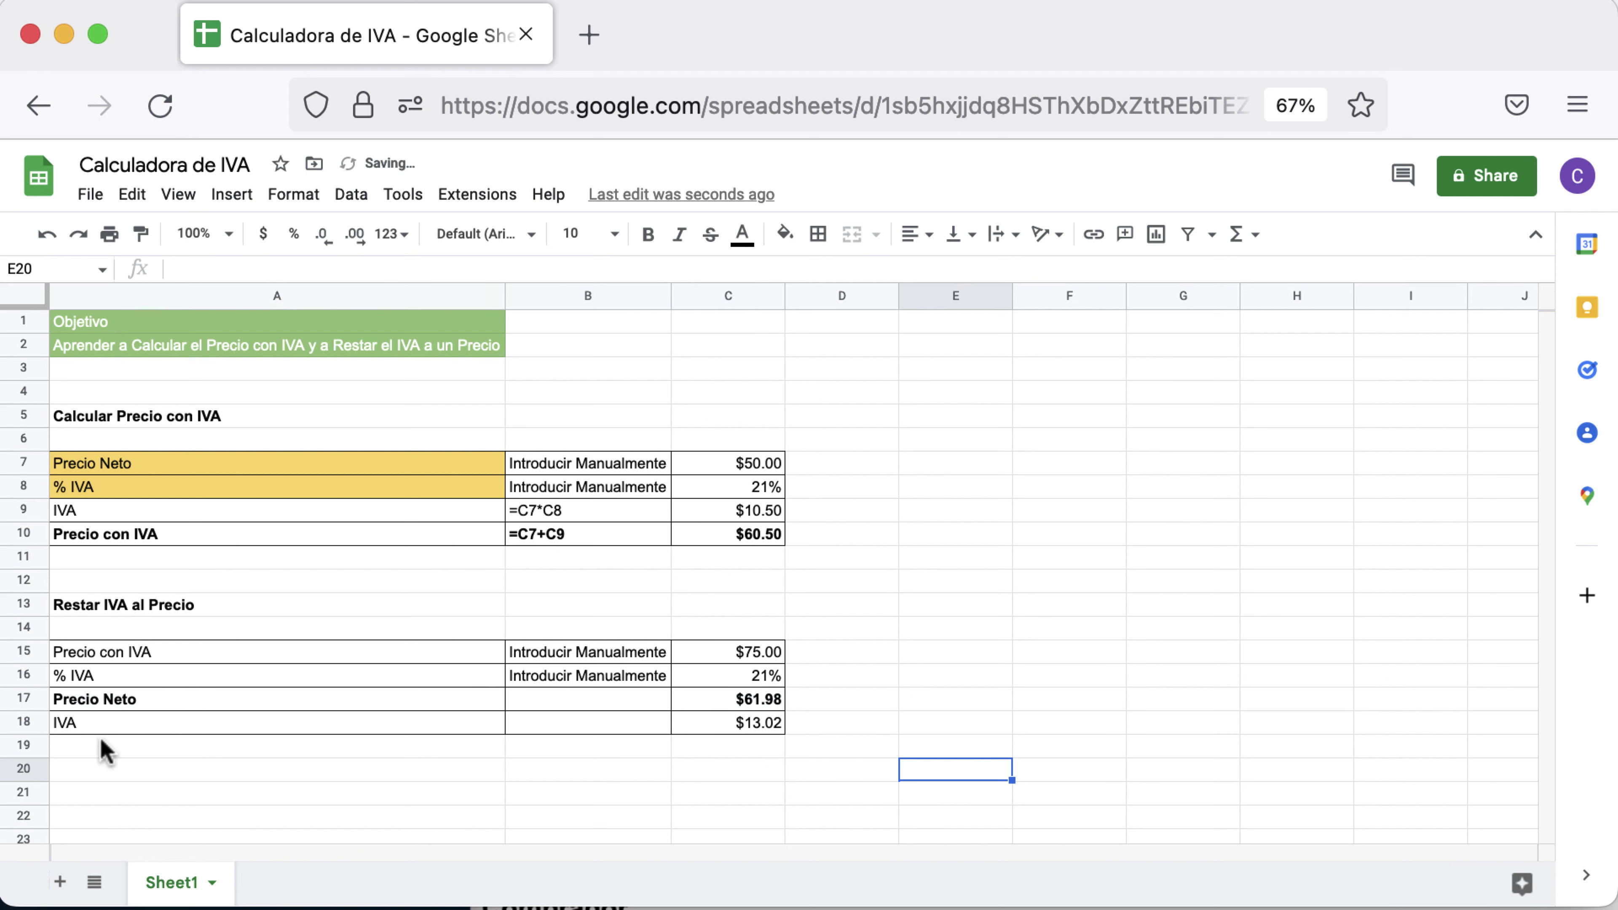
- Copy A7's yellow fill onto the A15:A16 labels with Paint format
{"action": "left_click_drag", "start_coordinate": [200, 655], "coordinate": [199, 675]}
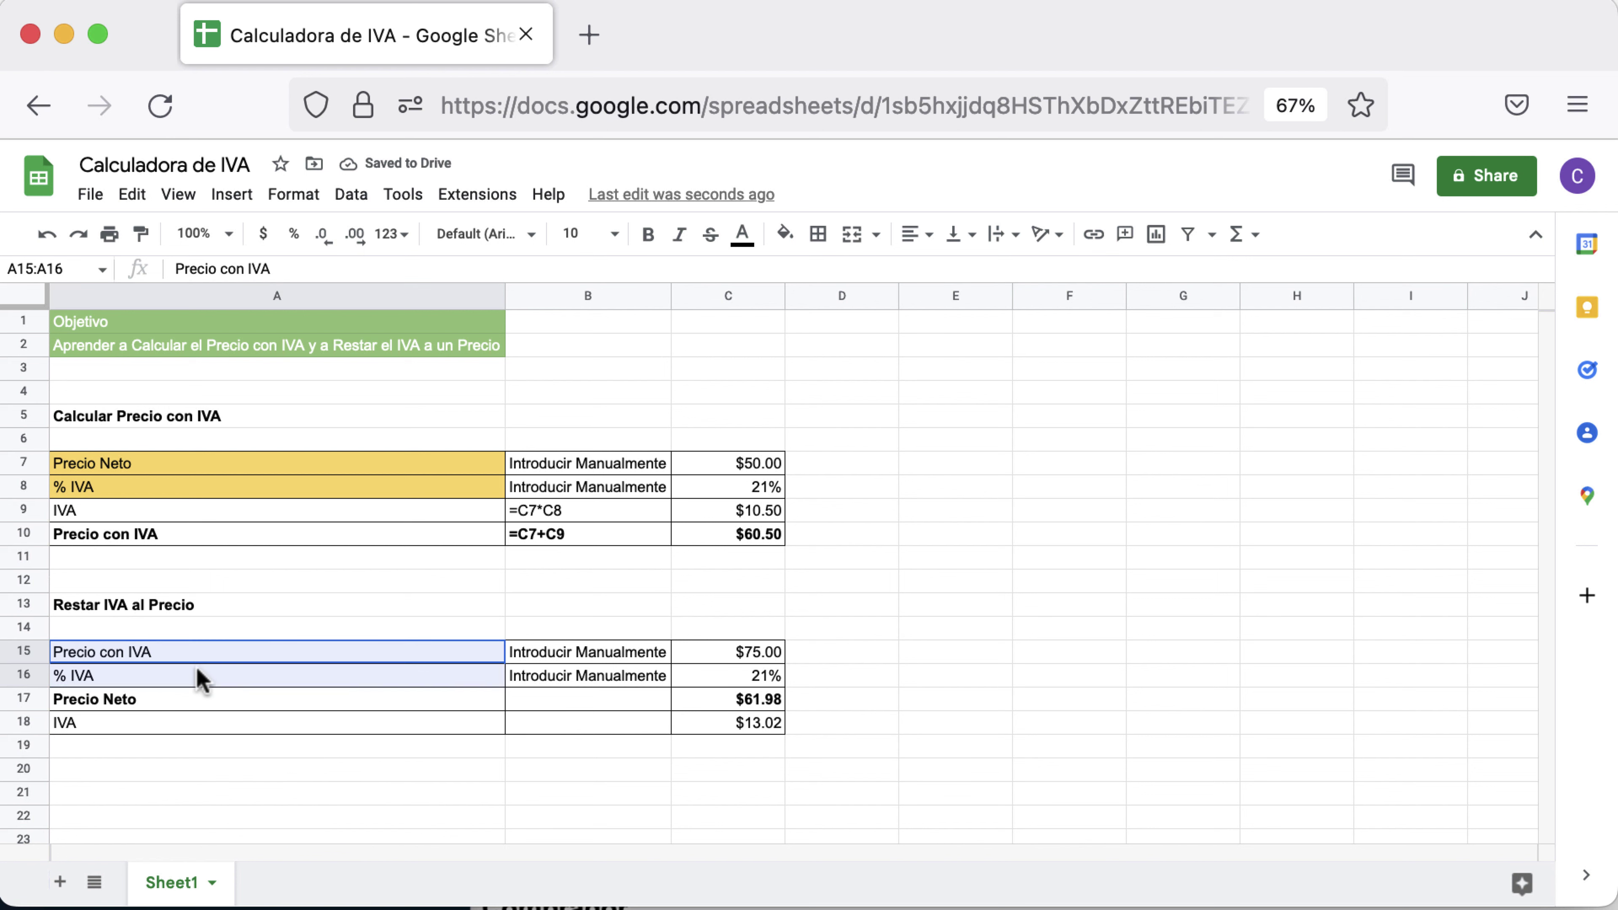
{"action": "left_click", "coordinate": [226, 463]}
{"action": "left_click", "coordinate": [140, 234]}
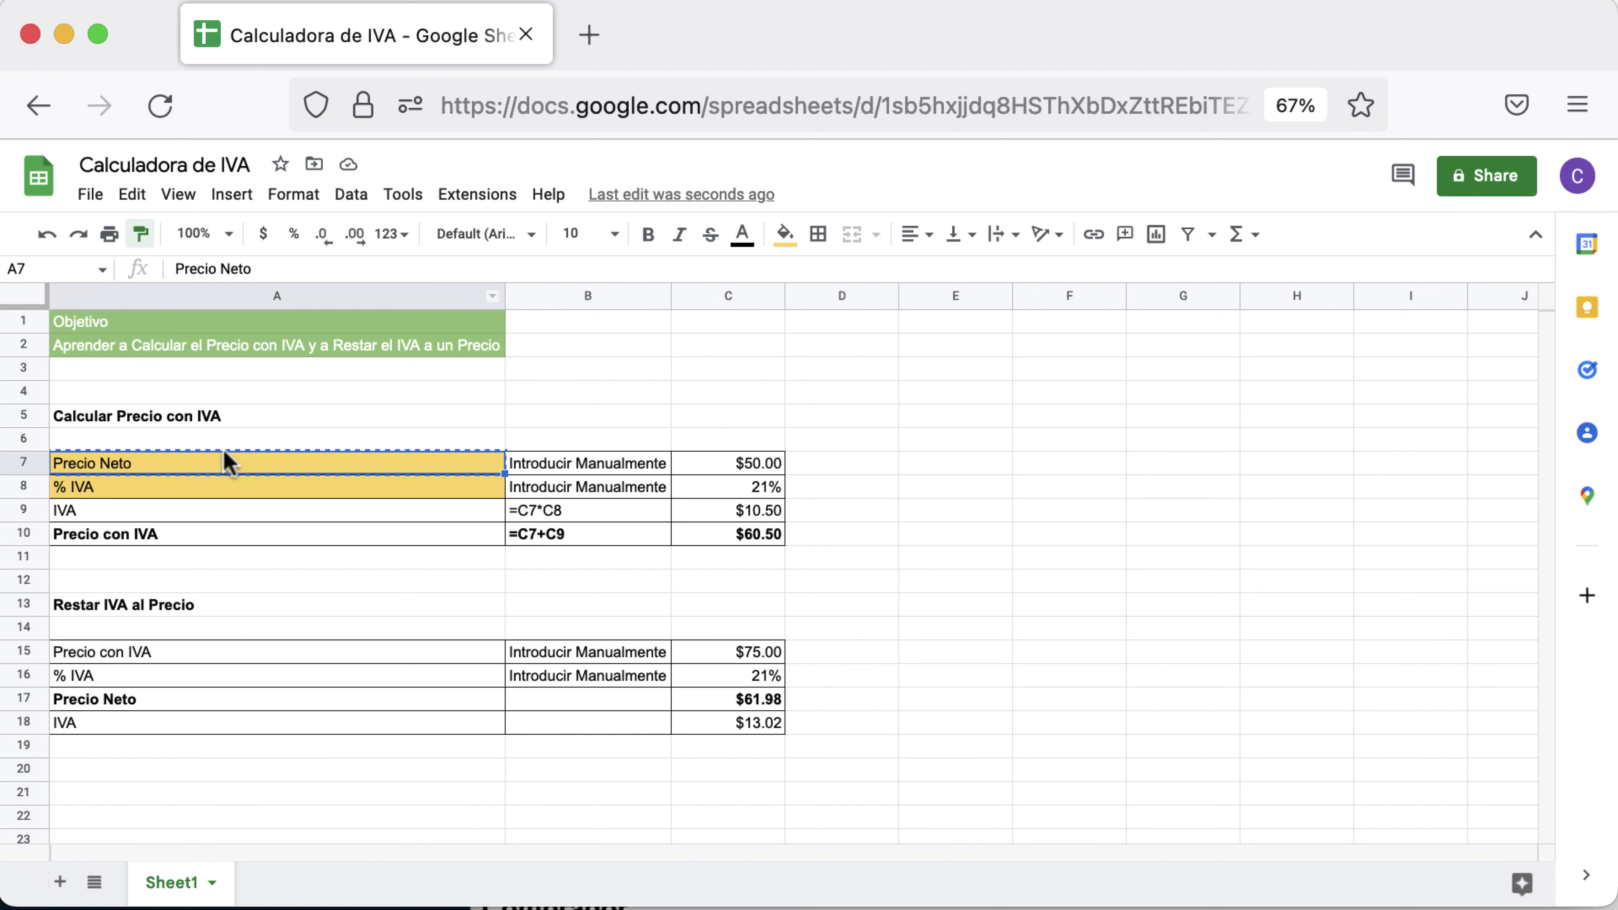
{"action": "left_click_drag", "start_coordinate": [207, 656], "coordinate": [206, 679]}
{"action": "left_click", "coordinate": [542, 816]}
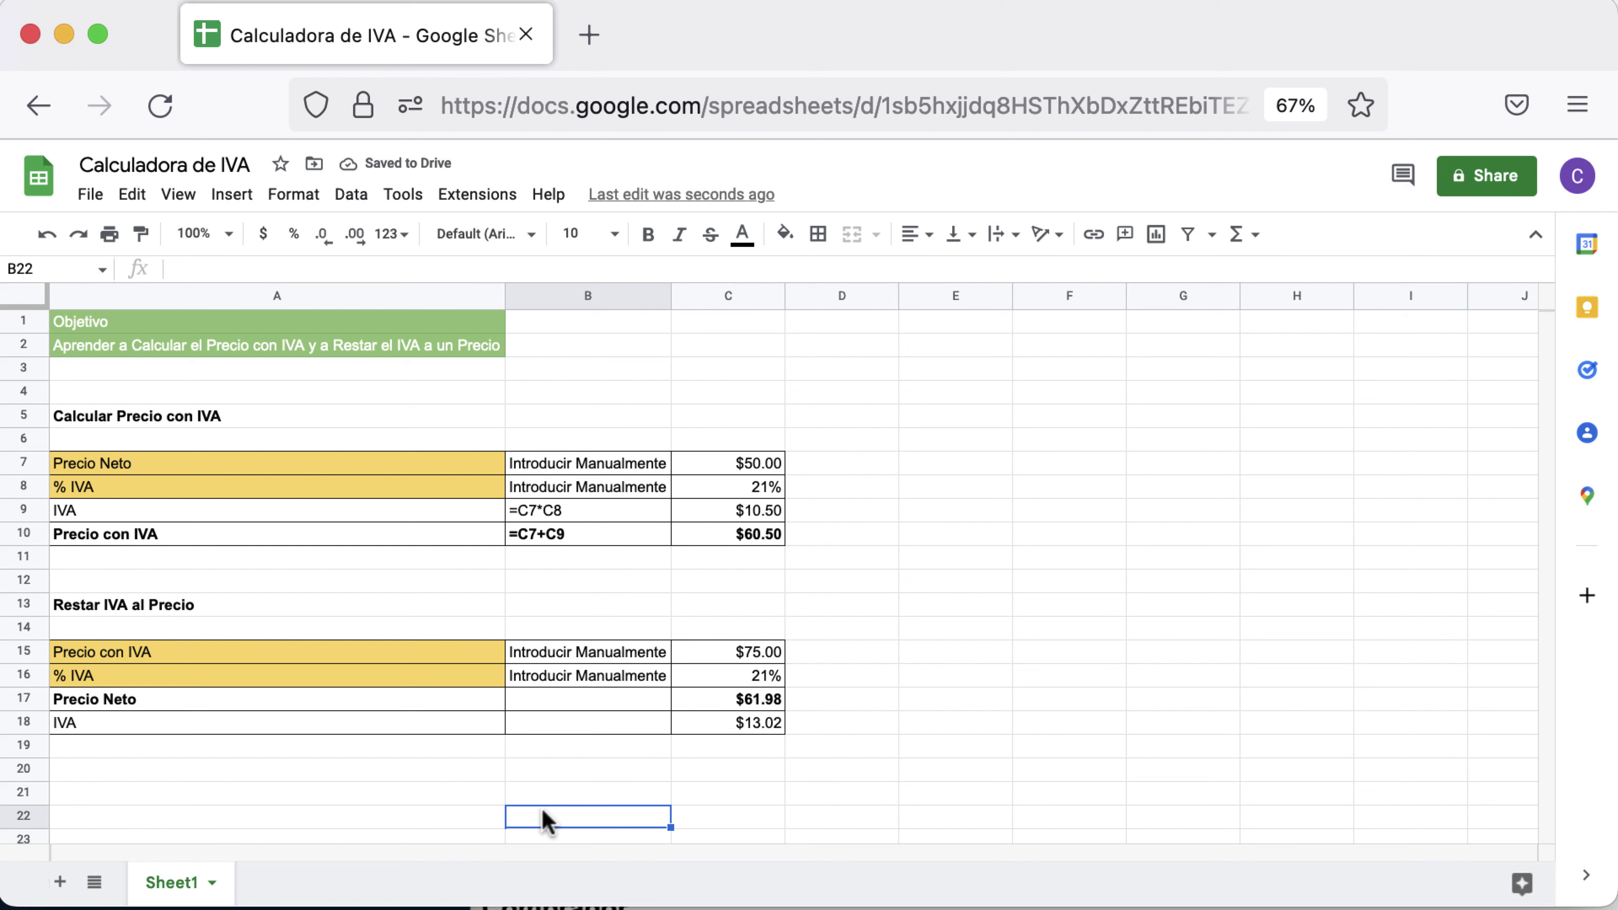
- Show '=C15-C17 as text in B18 and '=C15/(1+C16) as text in B17
{"action": "left_click", "coordinate": [574, 725]}
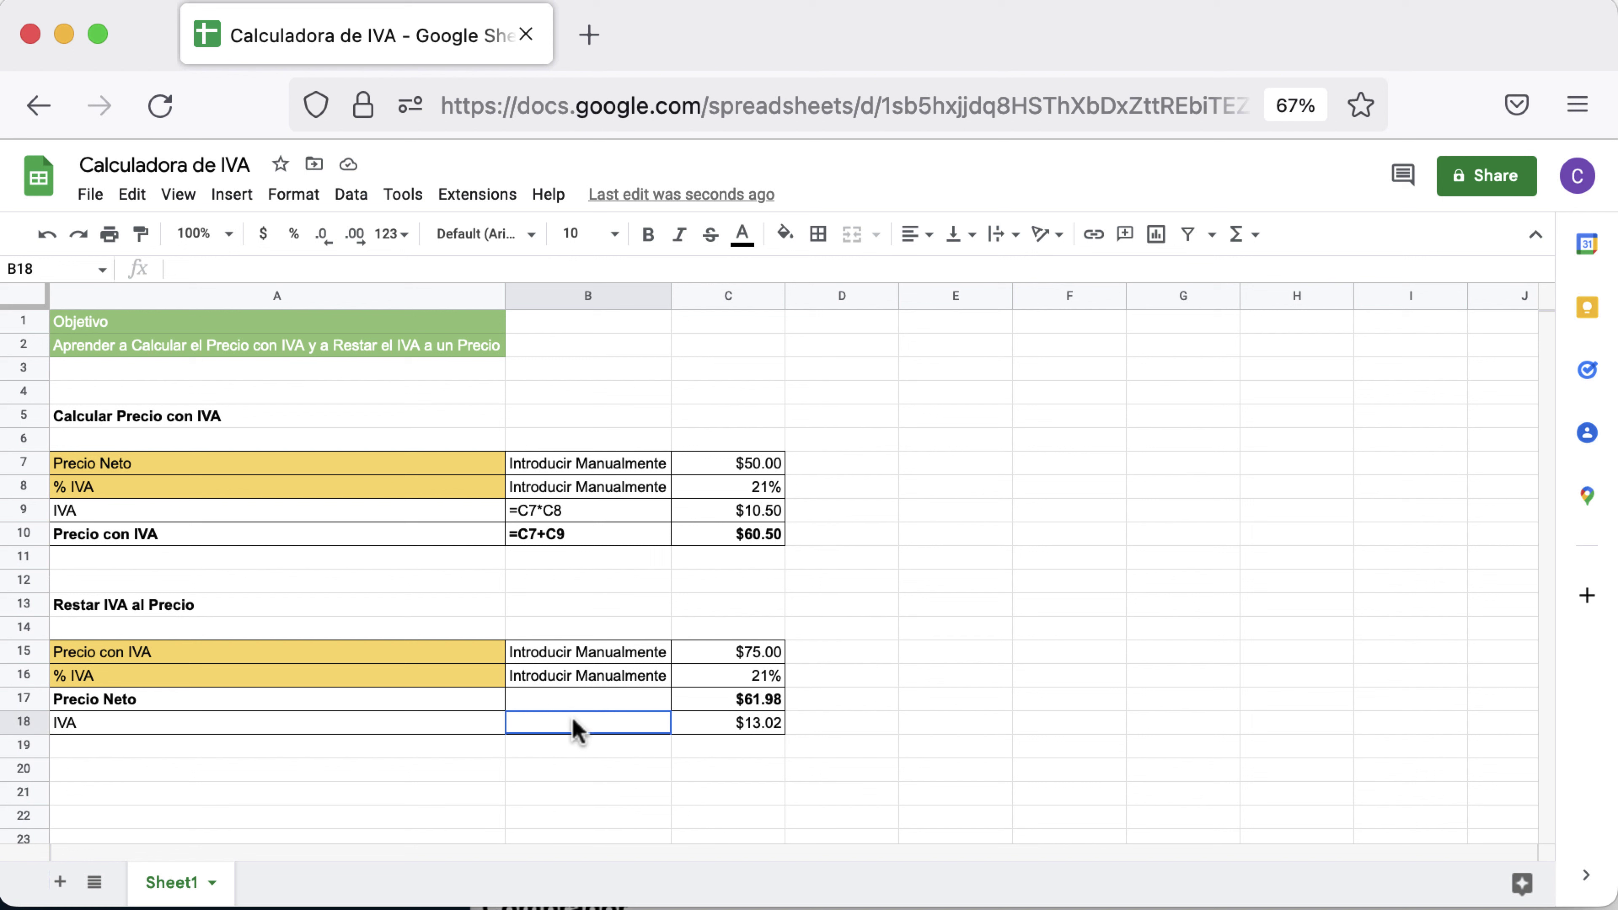
{"action": "type", "text": "'="}
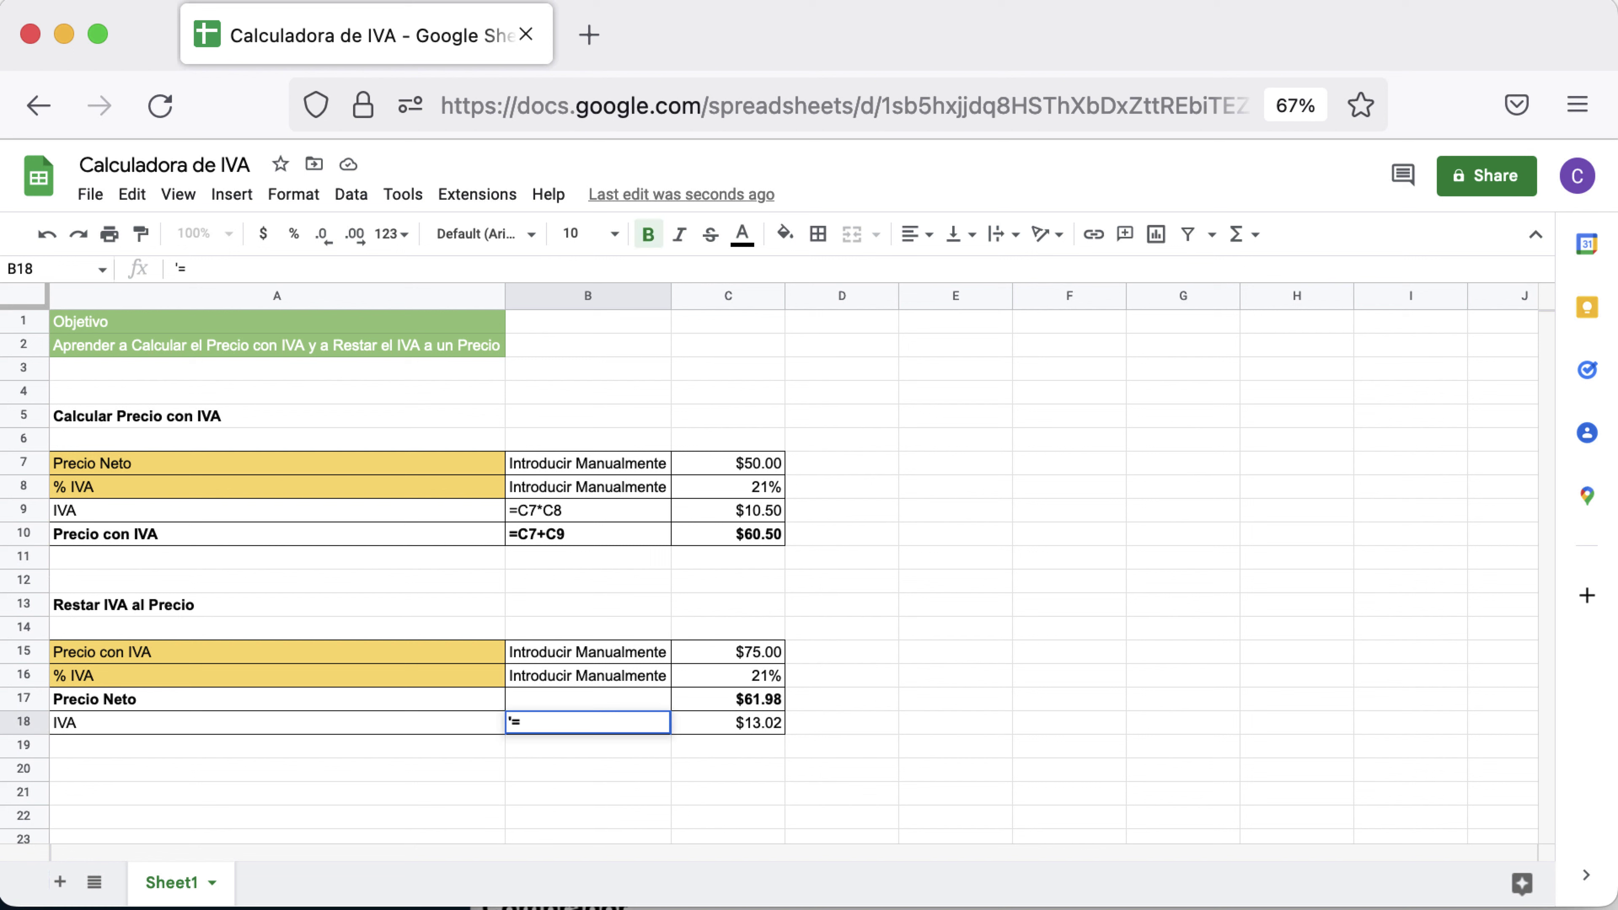
{"action": "type", "text": "C15-"}
{"action": "type", "text": "C17"}
{"action": "left_click", "coordinate": [587, 698]}
{"action": "type", "text": "="}
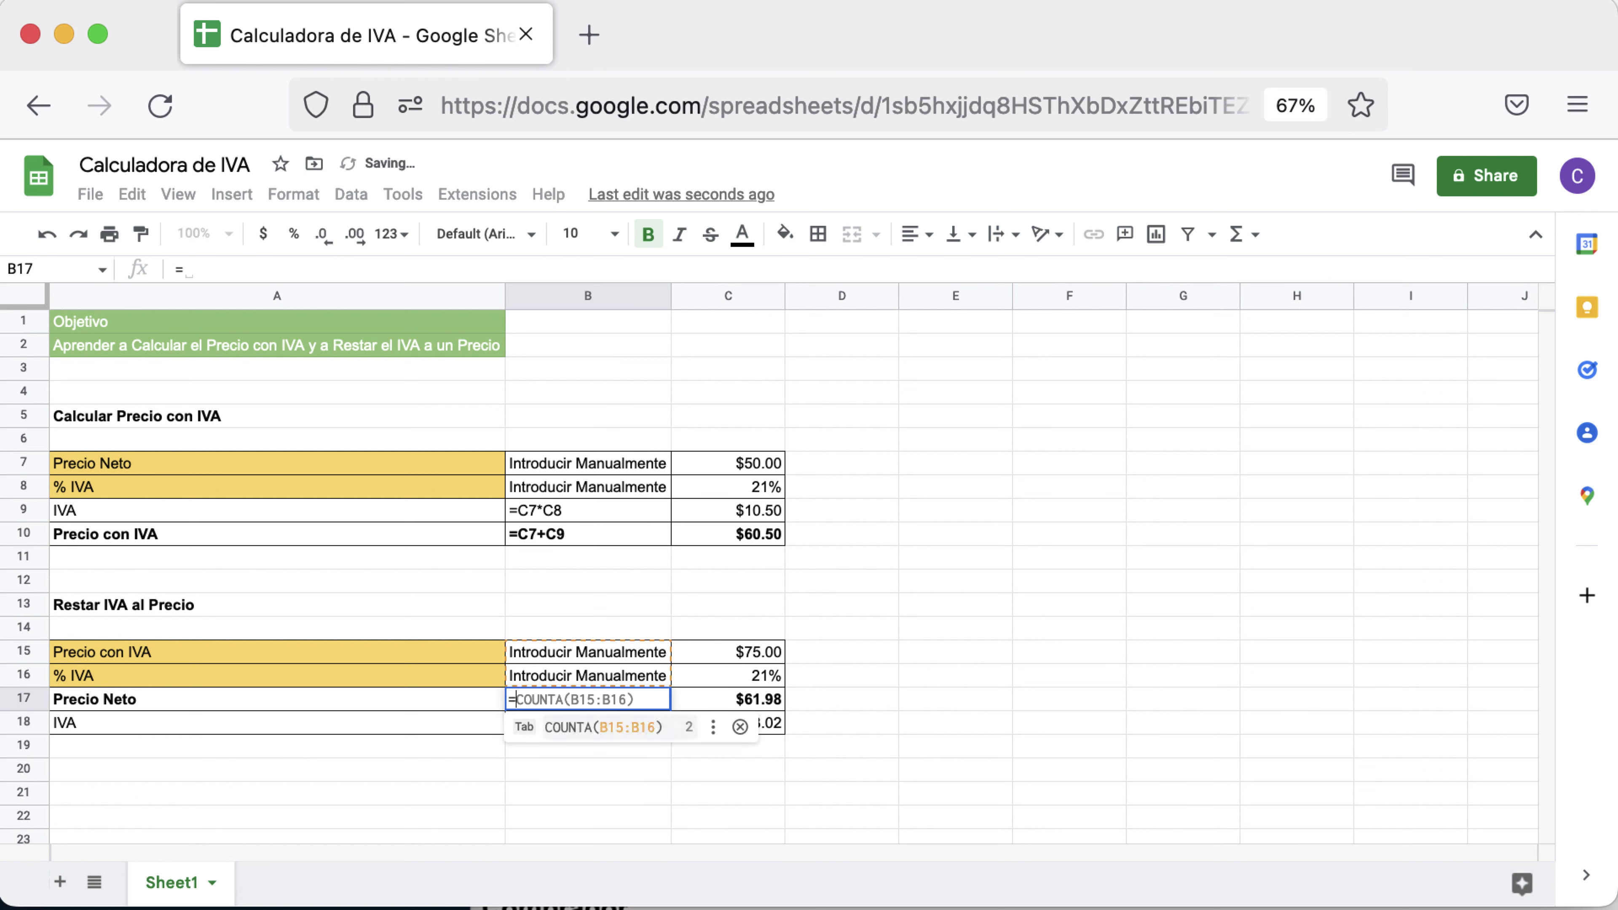
{"action": "type", "text": "C"}
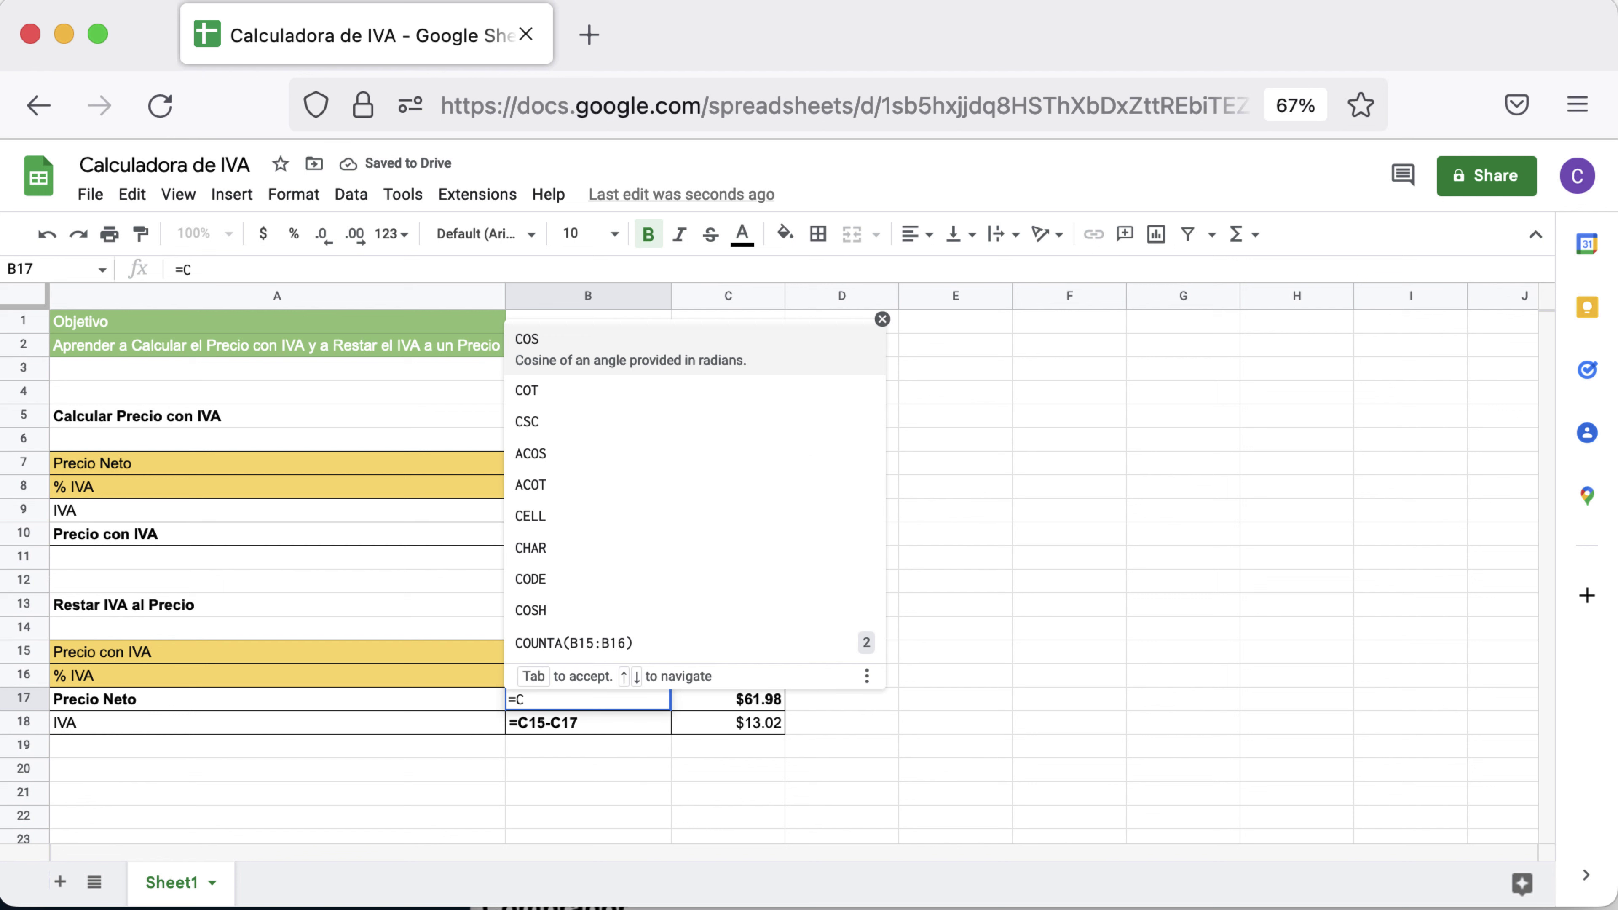
{"action": "type", "text": "15"}
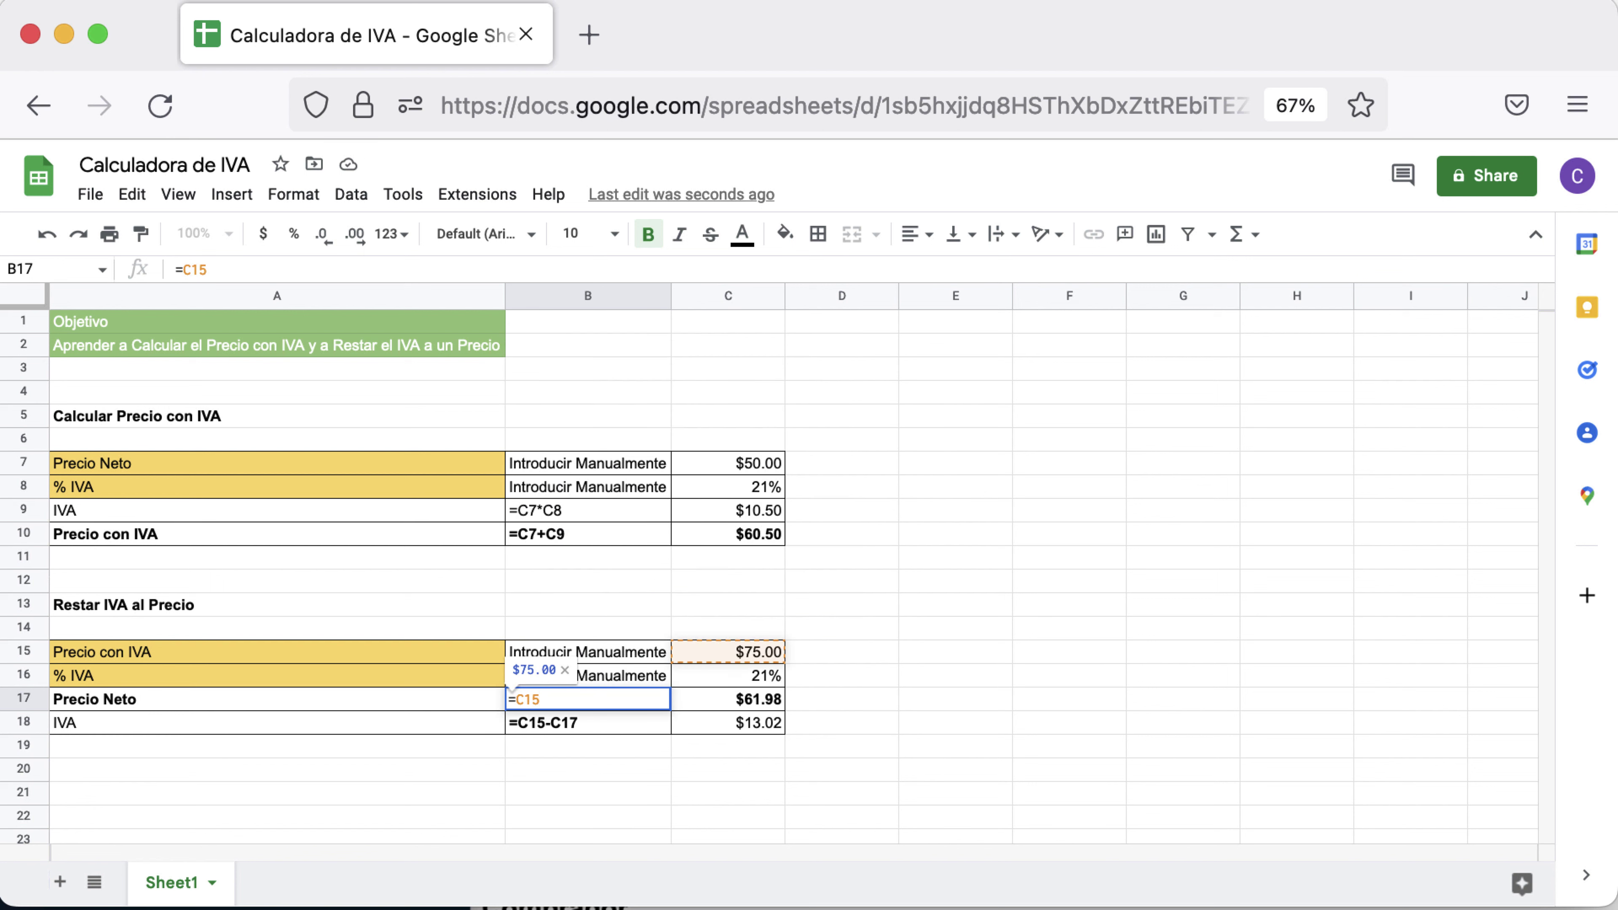
{"action": "type", "text": "/("}
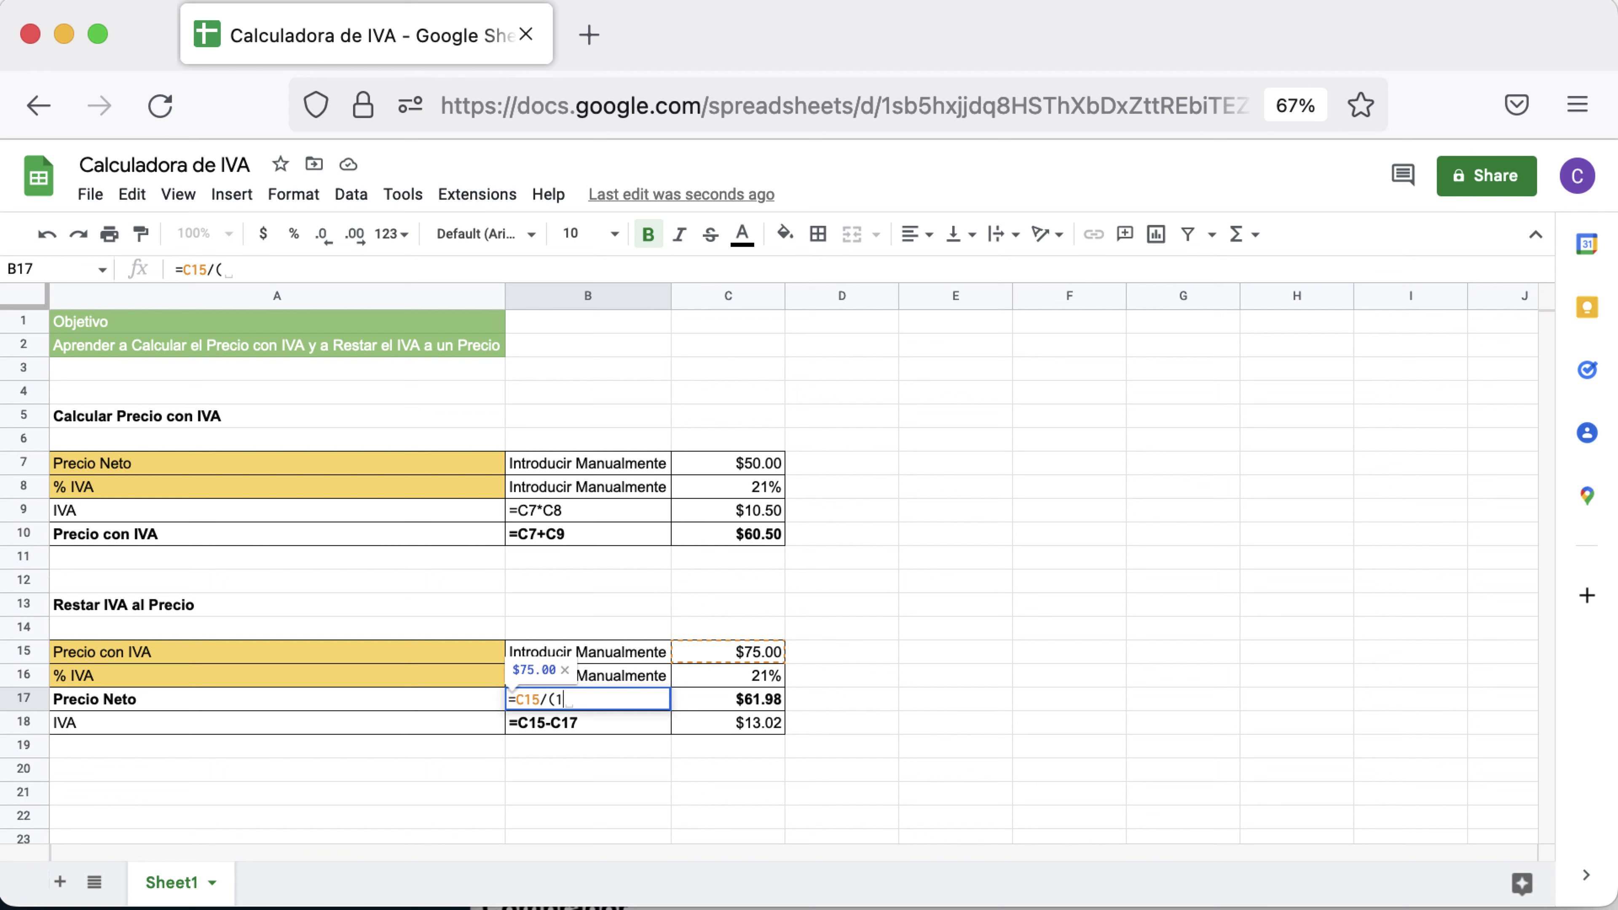
{"action": "type", "text": "1+C"}
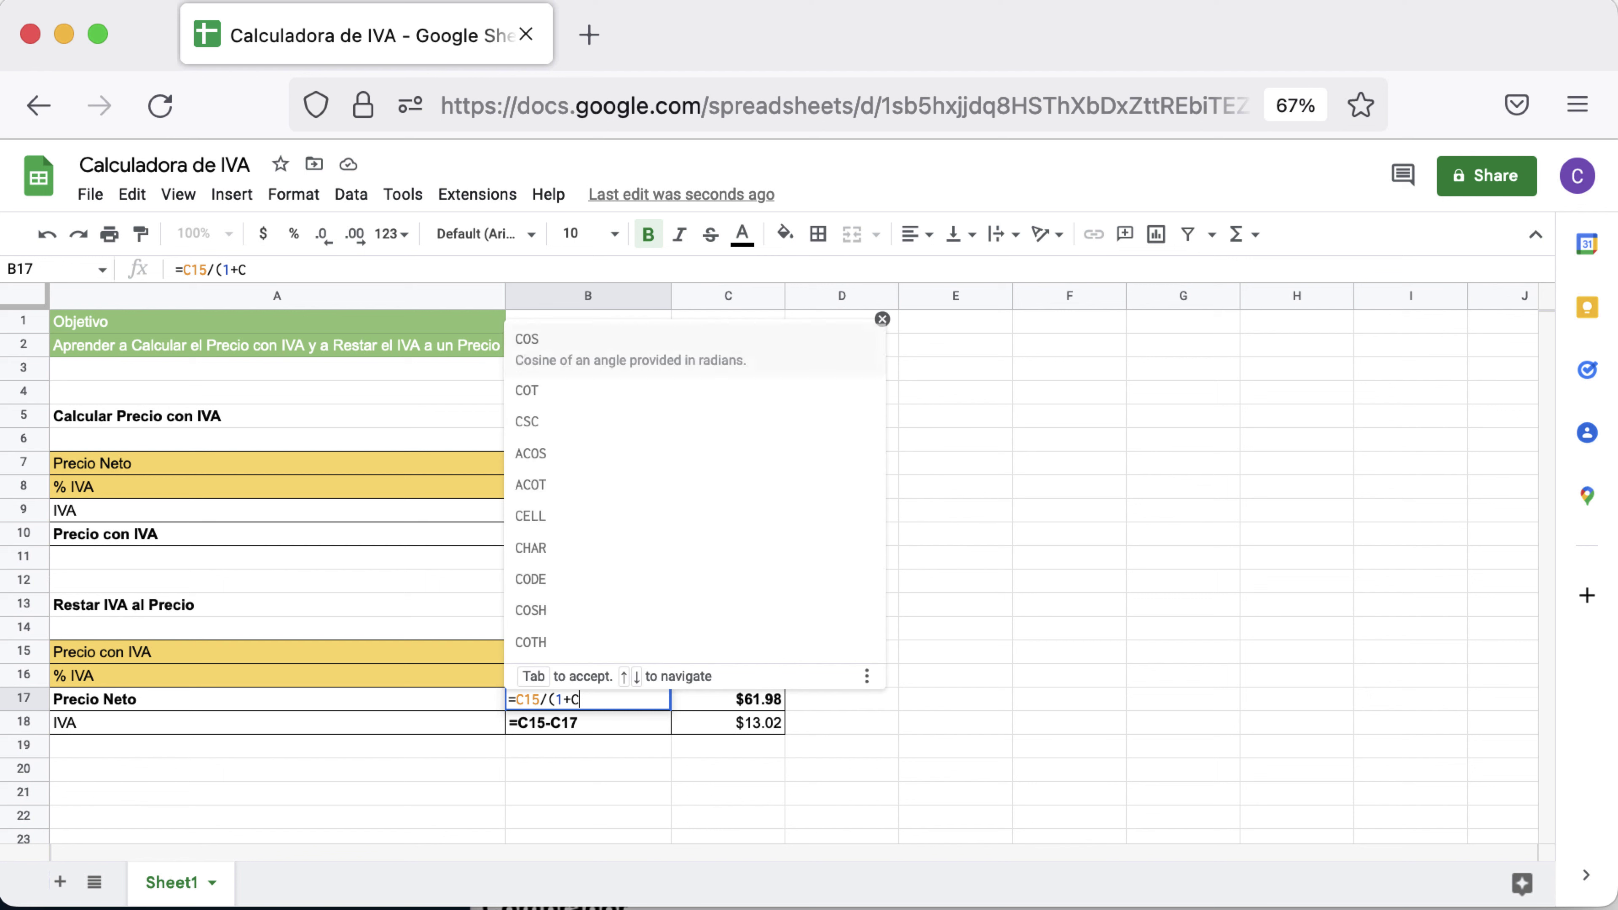
{"action": "type", "text": "16)"}
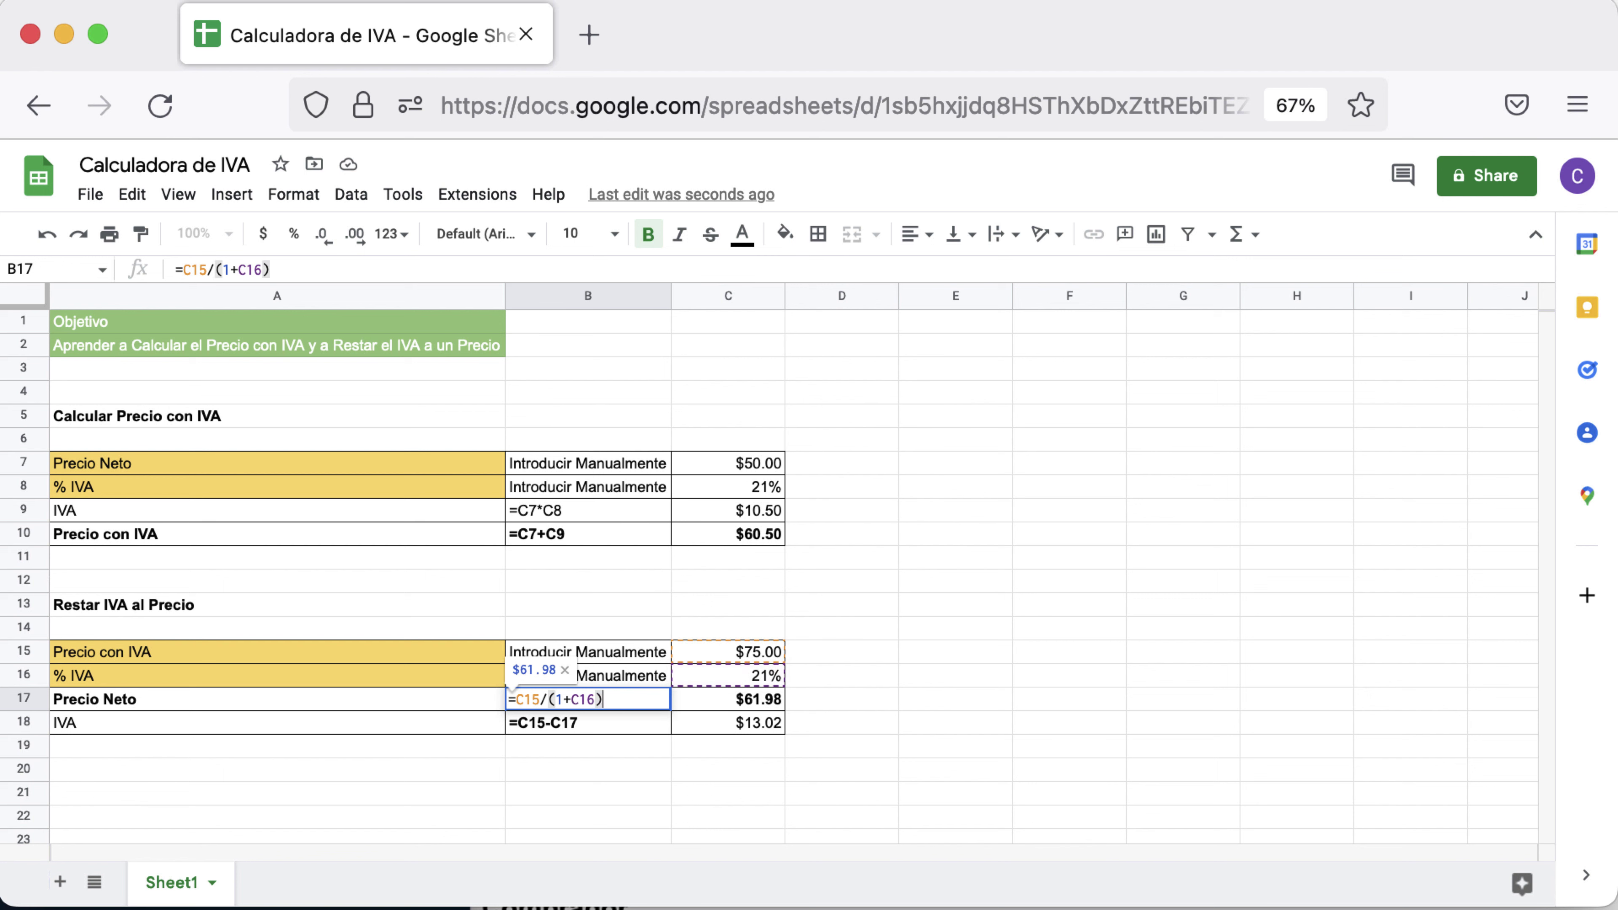
{"action": "left_click", "coordinate": [177, 268]}
{"action": "type", "text": "'"}
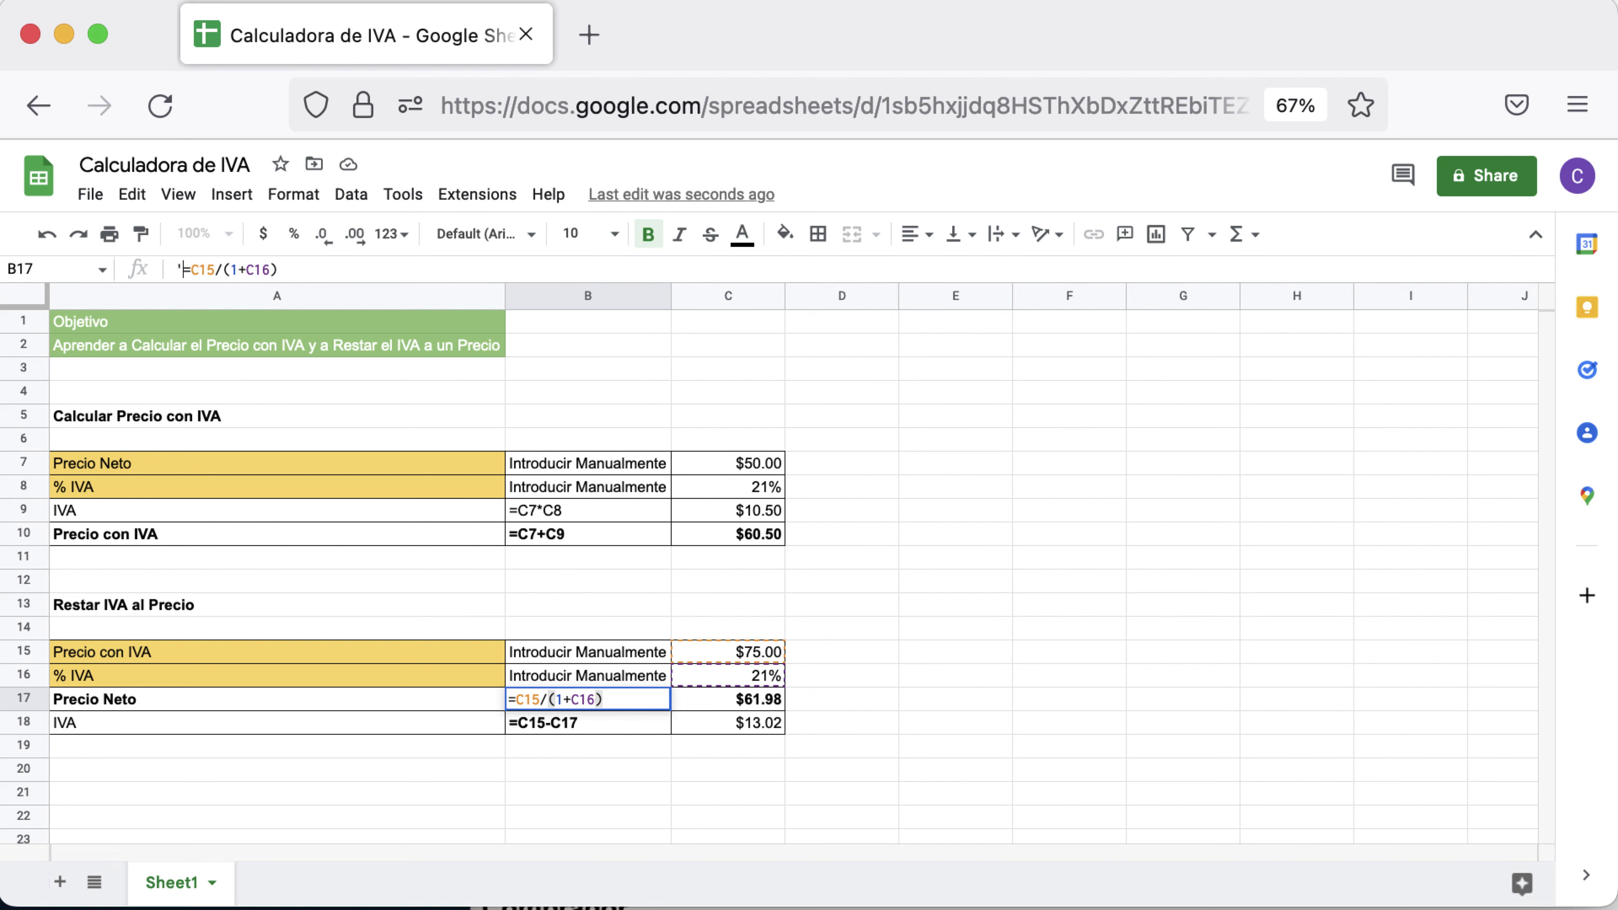
{"action": "key", "text": "Return"}
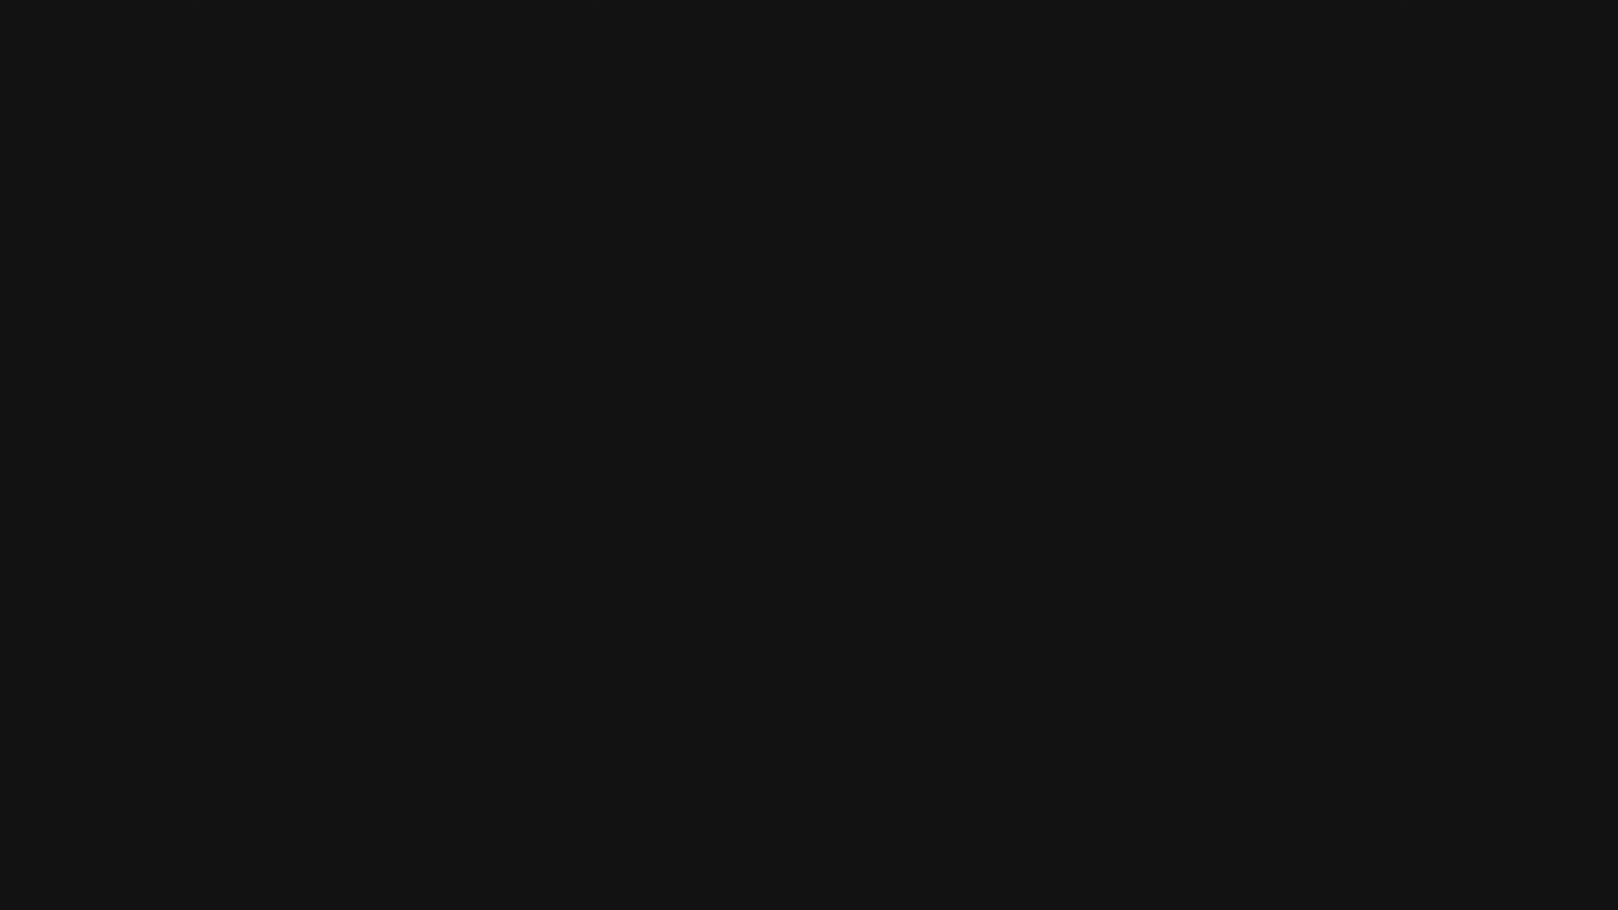